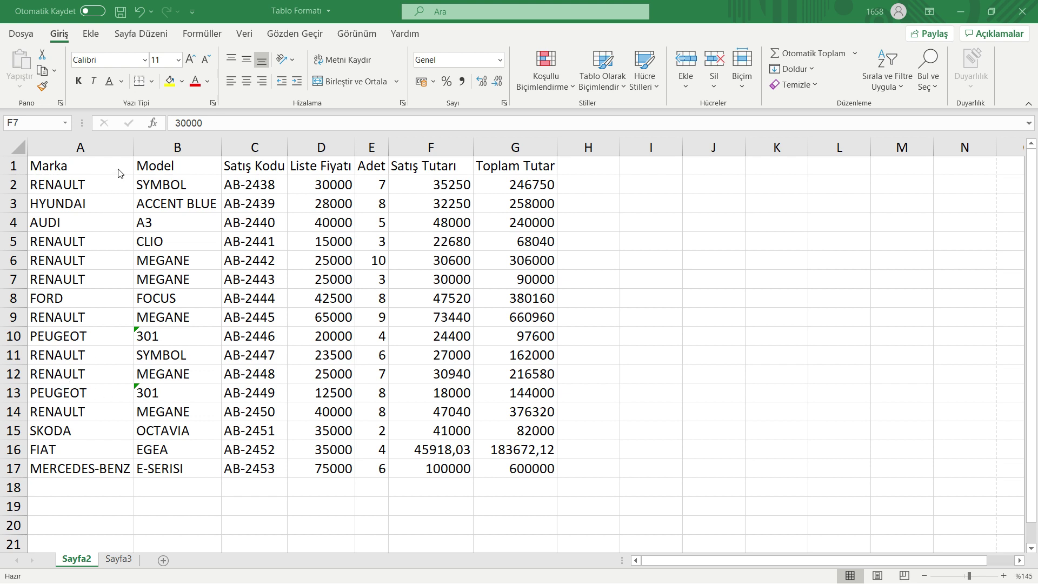
Select cell A1, check the print preview, and return to the worksheet.
{"action": "left_click", "coordinate": [118, 169]}
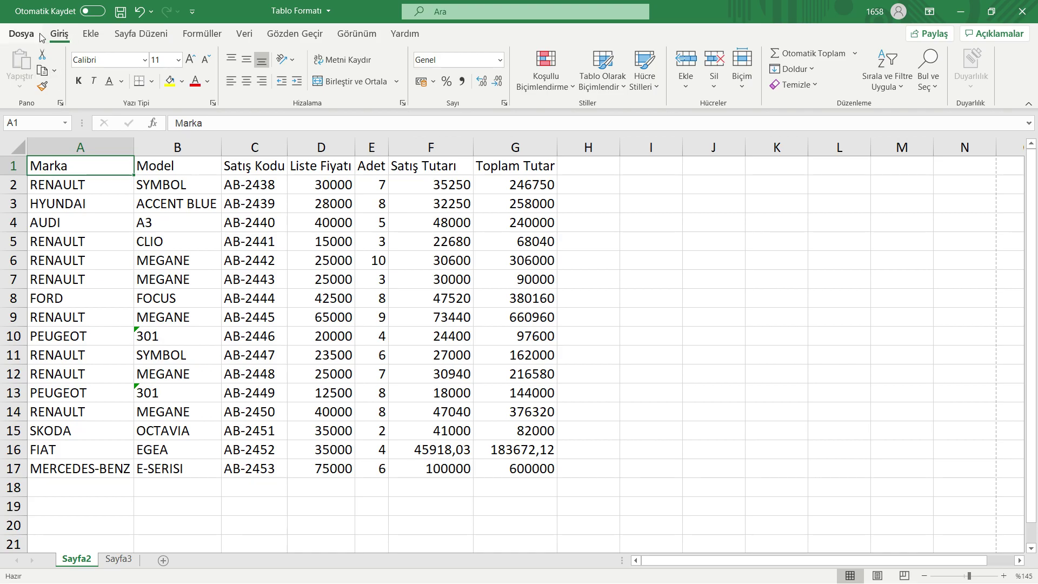
{"action": "left_click", "coordinate": [22, 34]}
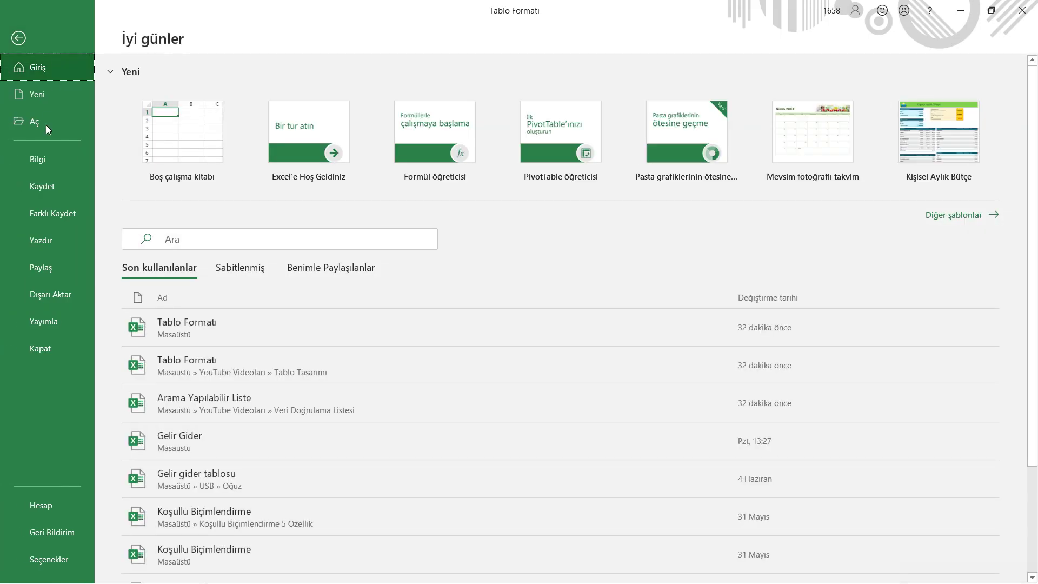
{"action": "left_click", "coordinate": [44, 241]}
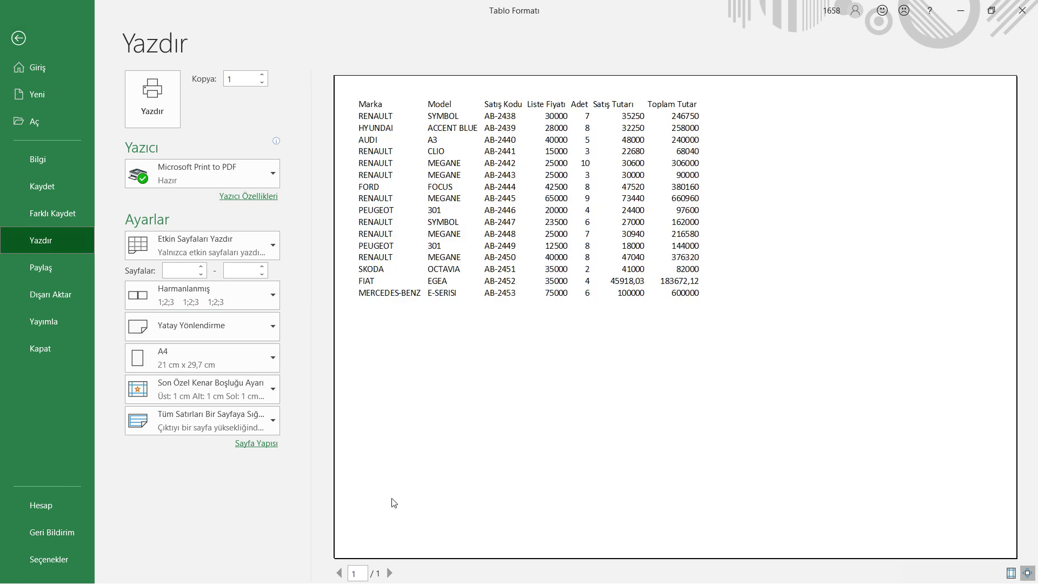
{"action": "left_click", "coordinate": [21, 36]}
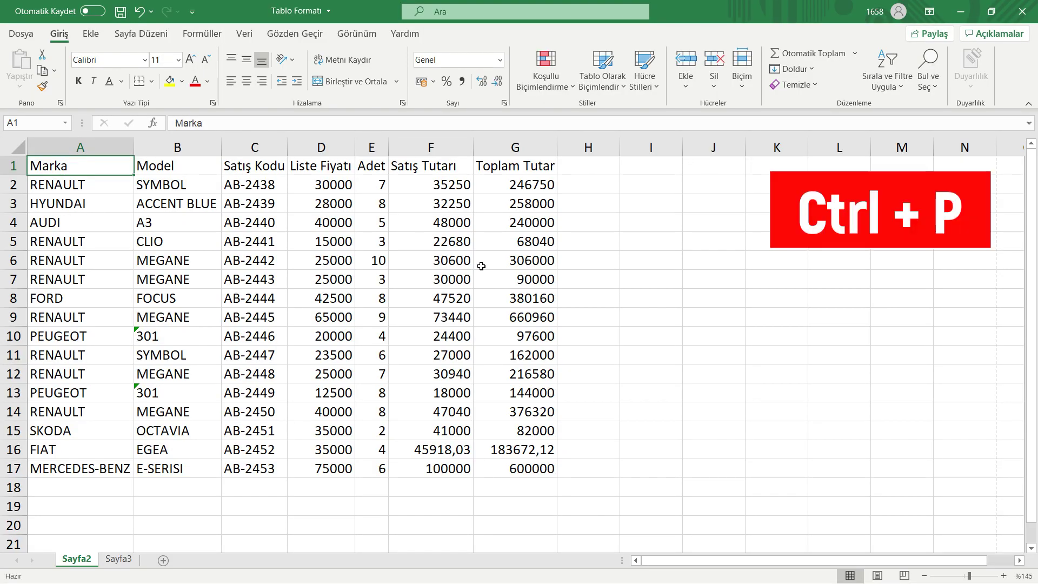
{"action": "key", "text": "ctrl+p"}
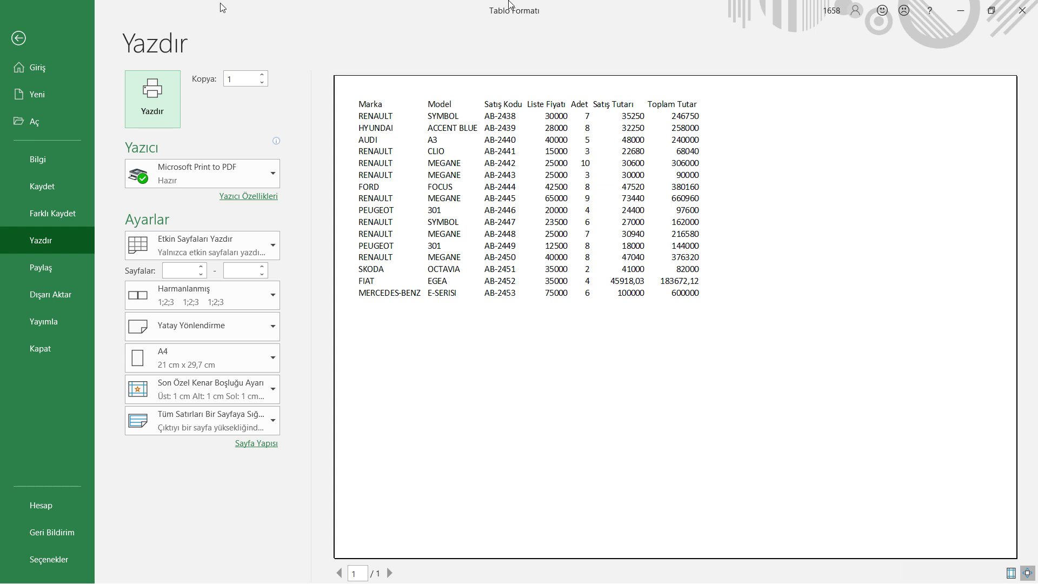
{"action": "left_click", "coordinate": [18, 38]}
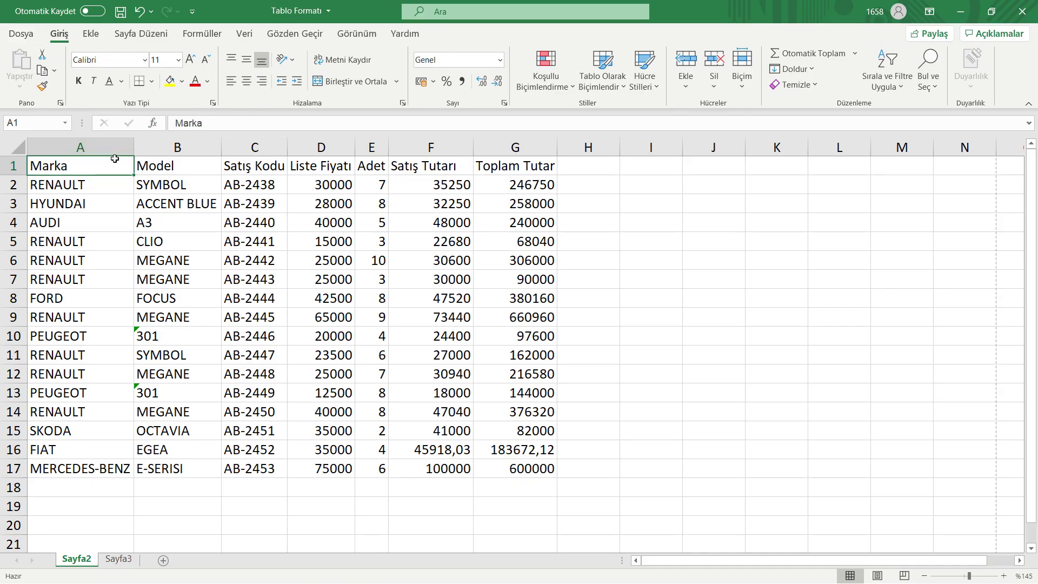
Set A1:G17 as the print area and open its print preview.
{"action": "left_click_drag", "start_coordinate": [124, 164], "coordinate": [531, 468]}
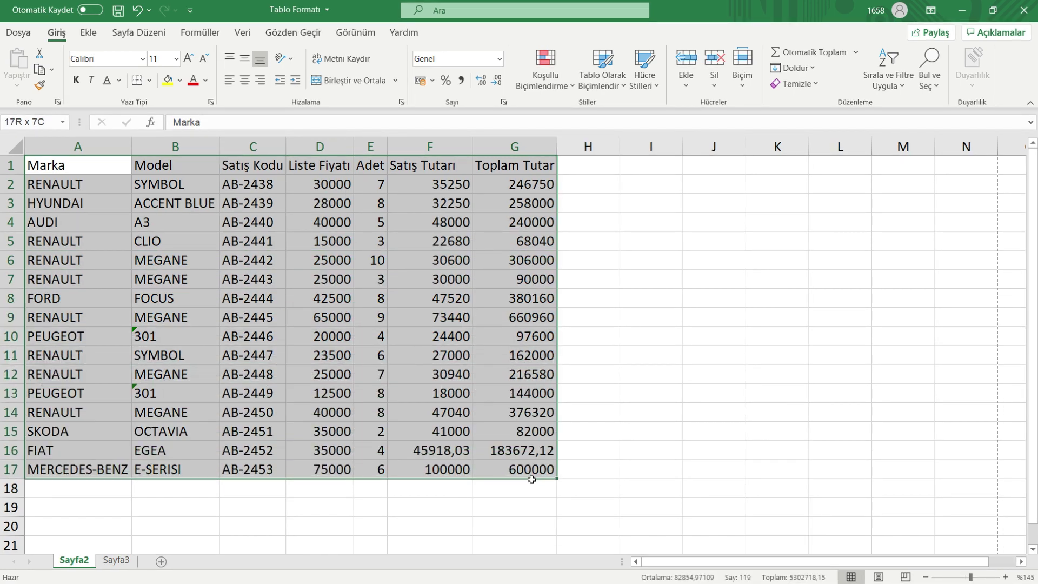
{"action": "left_click", "coordinate": [151, 36]}
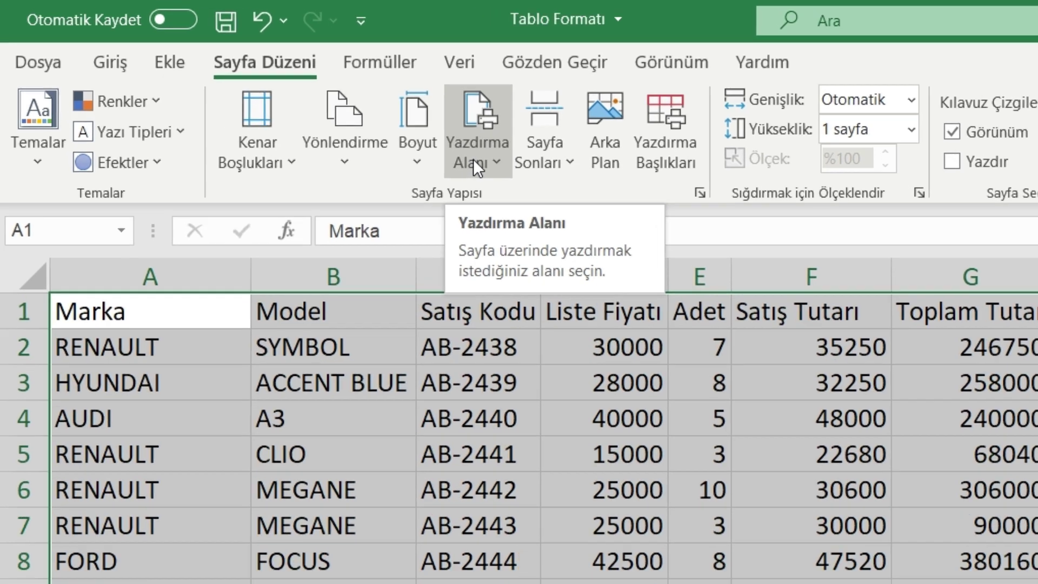
{"action": "left_click", "coordinate": [472, 159]}
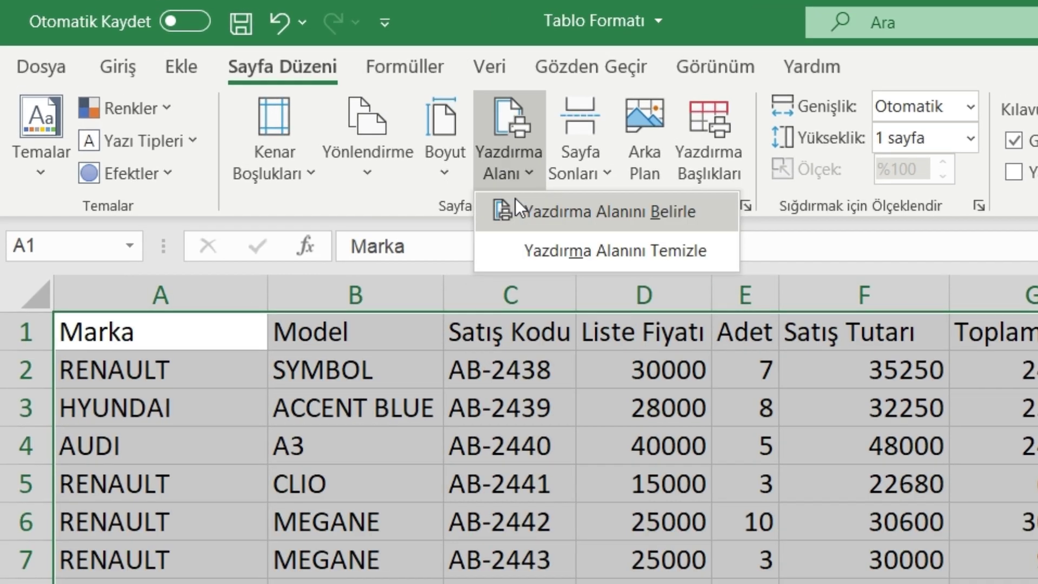
{"action": "left_click", "coordinate": [515, 199]}
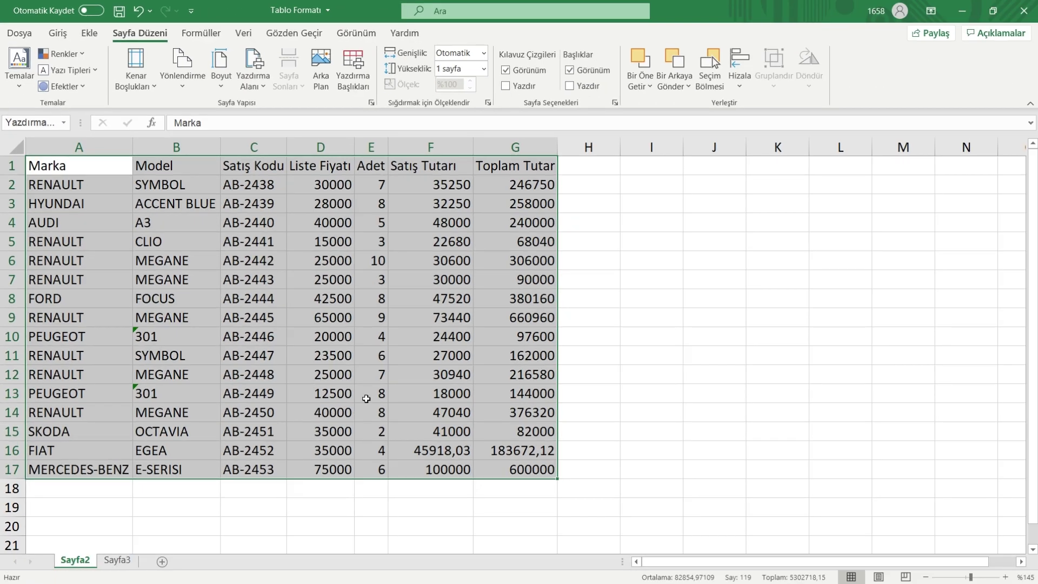
{"action": "key", "text": "ctrl+p"}
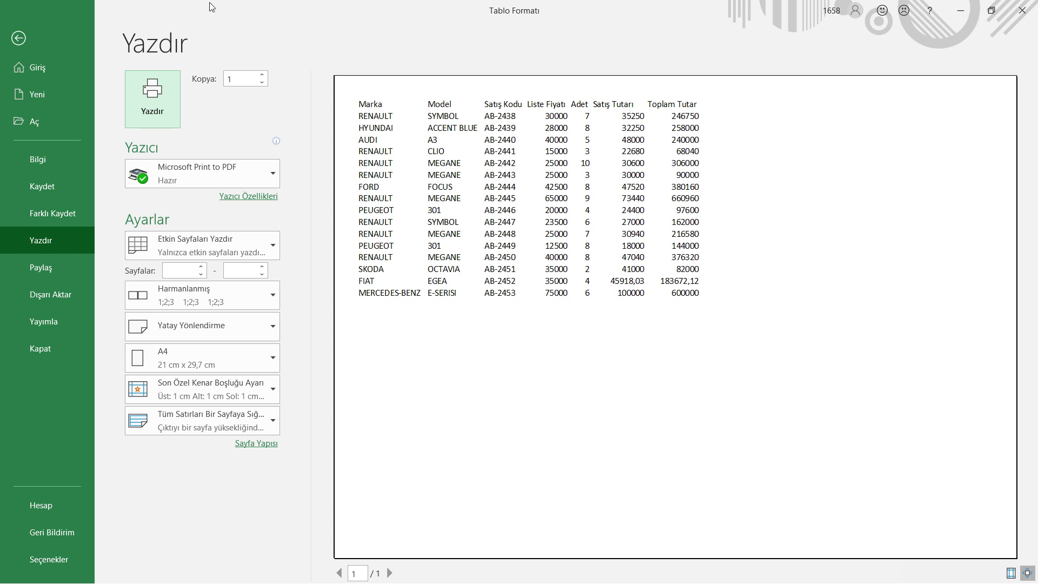
{"action": "left_click", "coordinate": [19, 39]}
{"action": "left_click", "coordinate": [259, 87]}
{"action": "left_click", "coordinate": [267, 124]}
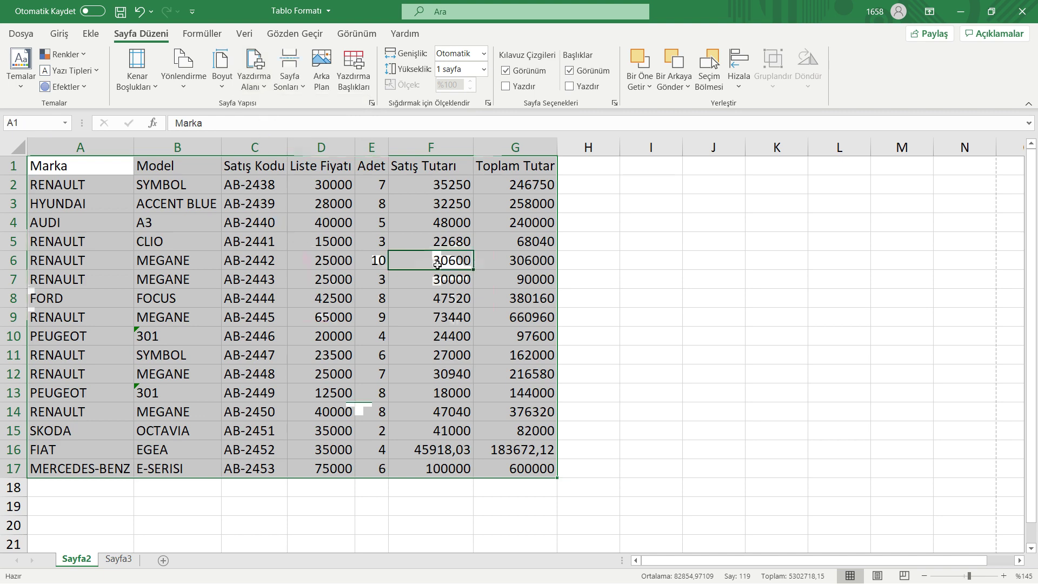
{"action": "left_click", "coordinate": [430, 259]}
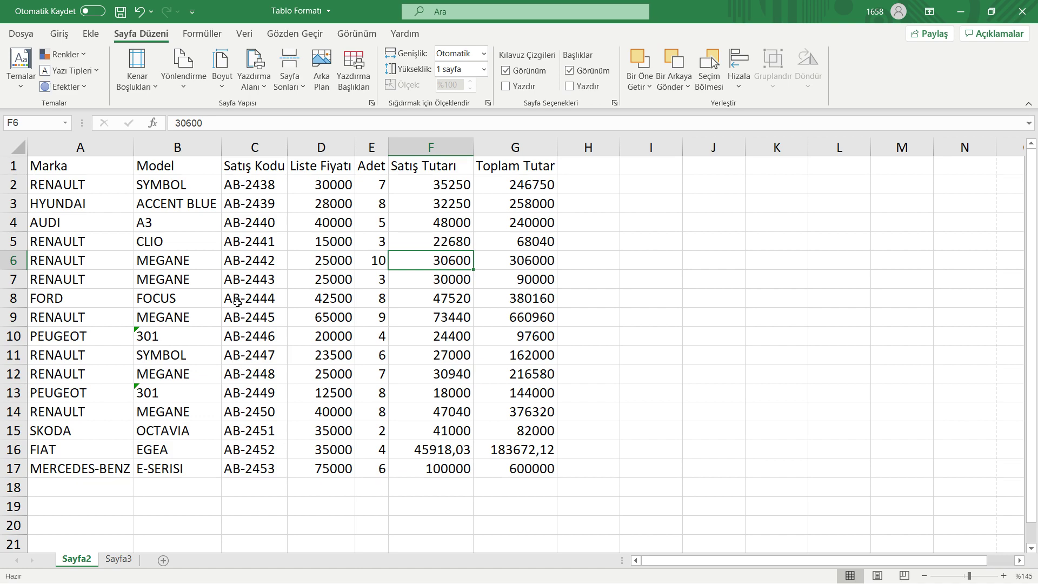
{"action": "key", "text": "ctrl+p"}
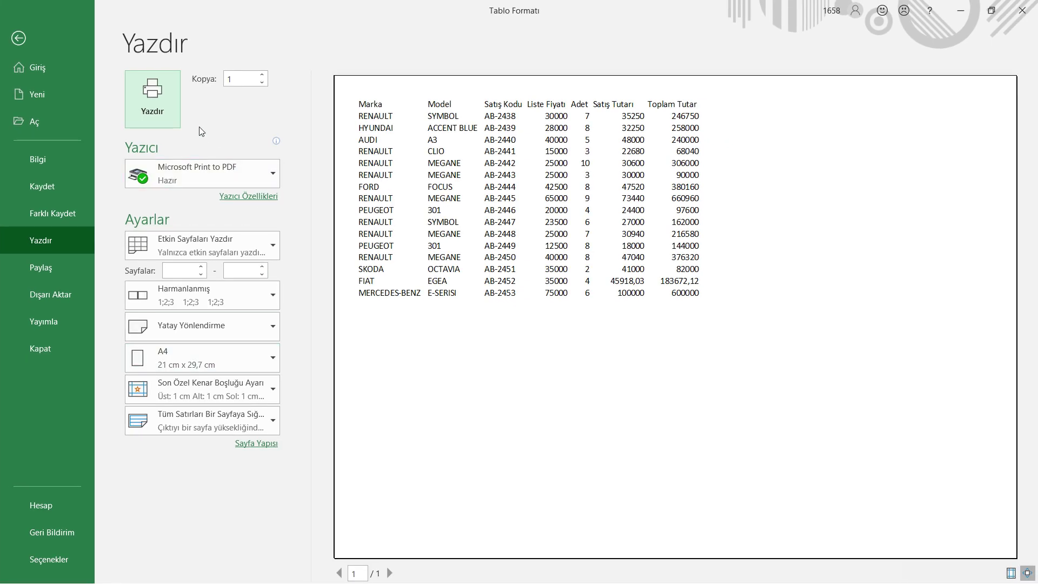
Set the Copies box back to 1 and open the Printer dropdown of available printers.
{"action": "double_click", "coordinate": [236, 78]}
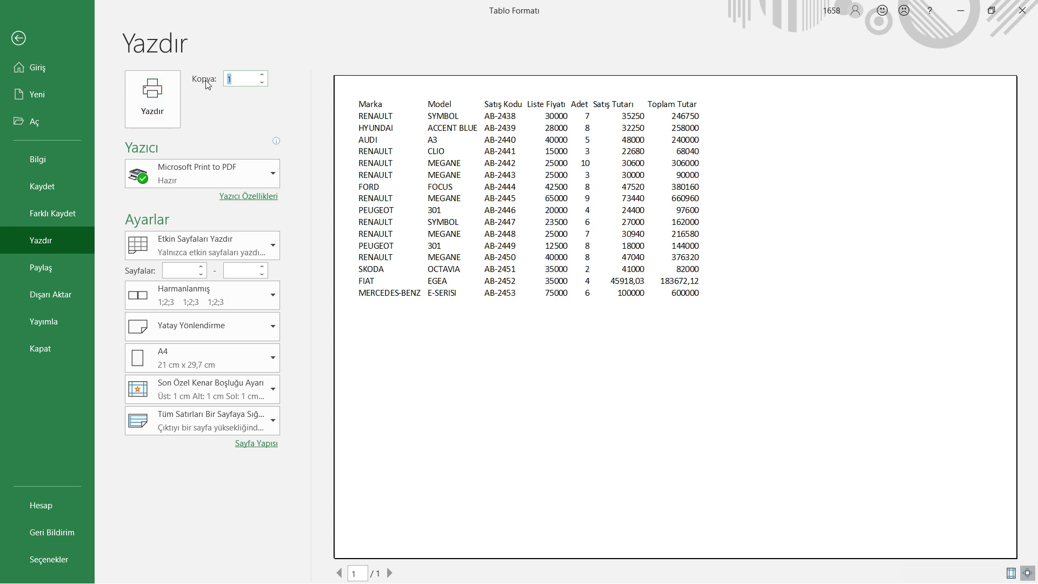
{"action": "type", "text": "100"}
{"action": "key", "text": "Tab"}
{"action": "left_click", "coordinate": [263, 75]}
{"action": "left_click", "coordinate": [263, 76]}
{"action": "left_click", "coordinate": [263, 75]}
{"action": "left_click", "coordinate": [263, 76]}
{"action": "left_click", "coordinate": [263, 76]}
{"action": "left_click", "coordinate": [263, 76]}
{"action": "type", "text": "1"}
{"action": "key", "text": "Return"}
{"action": "left_click", "coordinate": [261, 178]}
{"action": "left_click", "coordinate": [261, 176]}
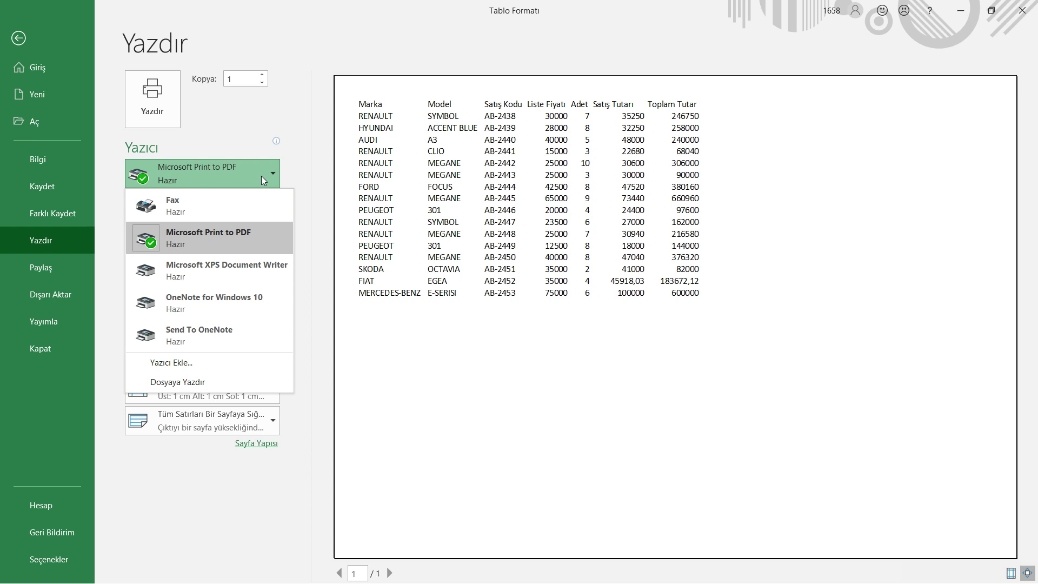
{"action": "mouse_move", "coordinate": [208, 334]}
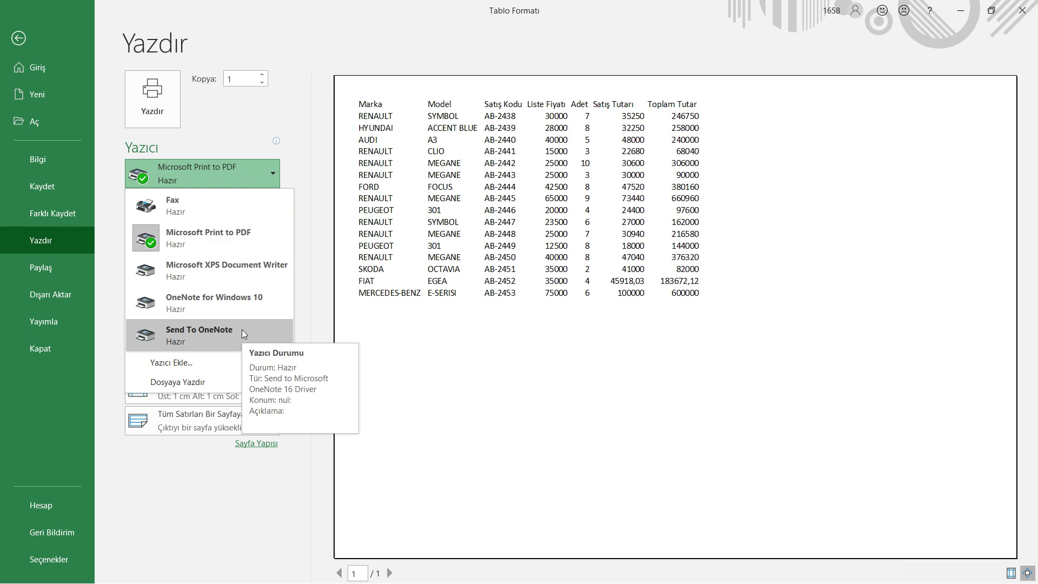
{"action": "left_click", "coordinate": [197, 360]}
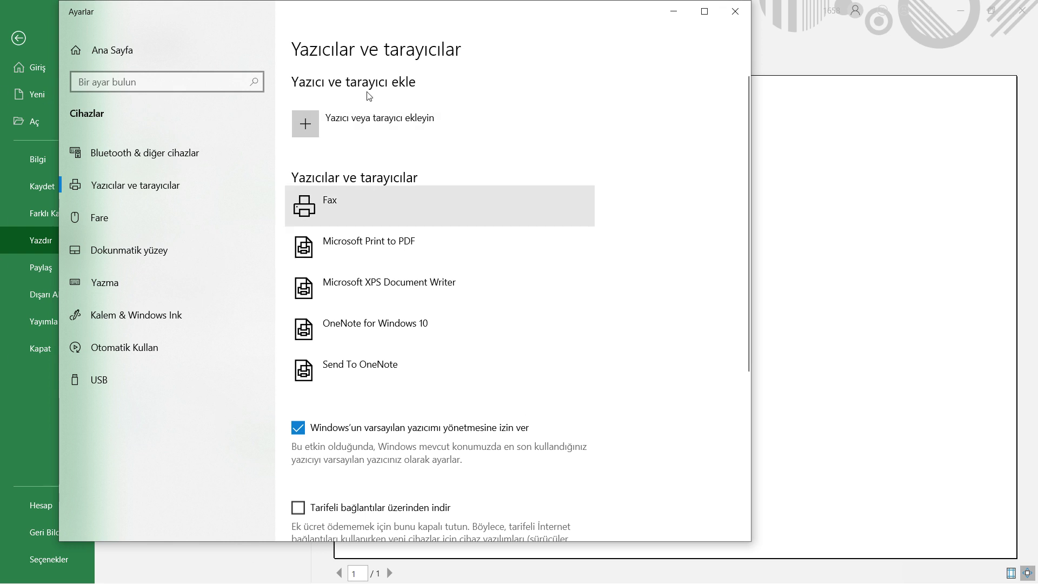
{"action": "left_click", "coordinate": [347, 124]}
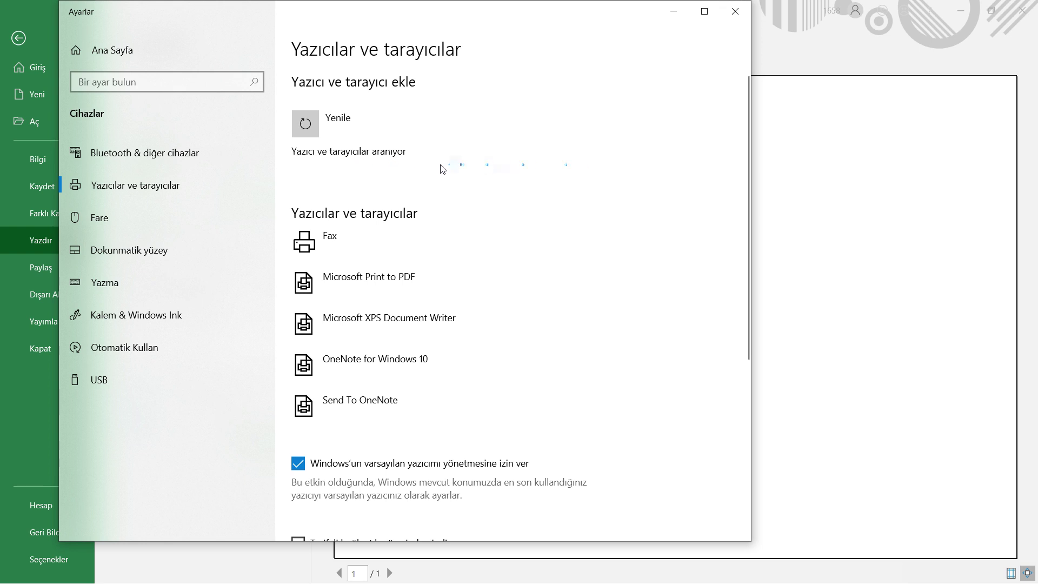
{"action": "left_click", "coordinate": [736, 13]}
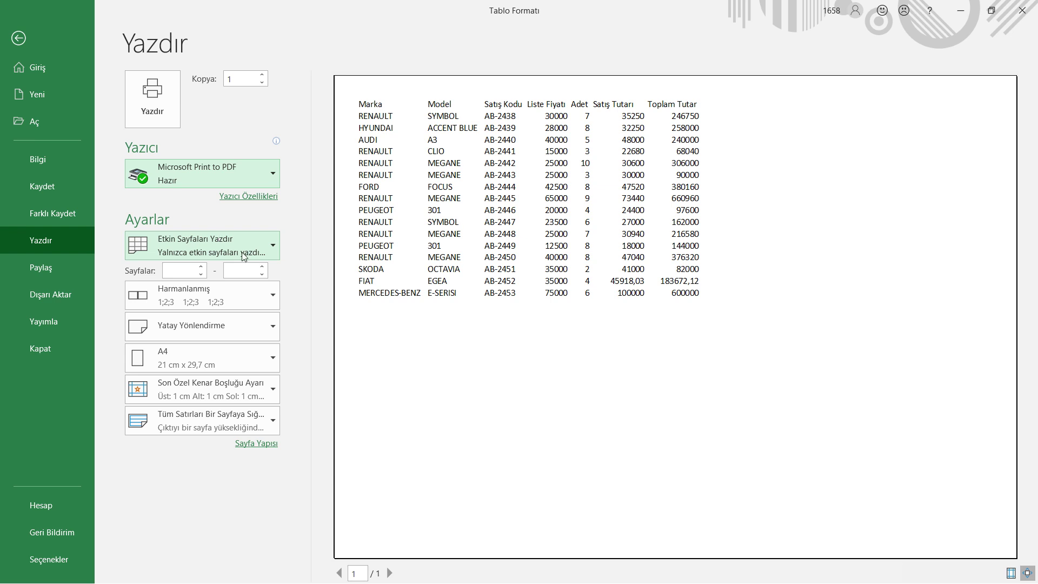
{"action": "left_click", "coordinate": [255, 196]}
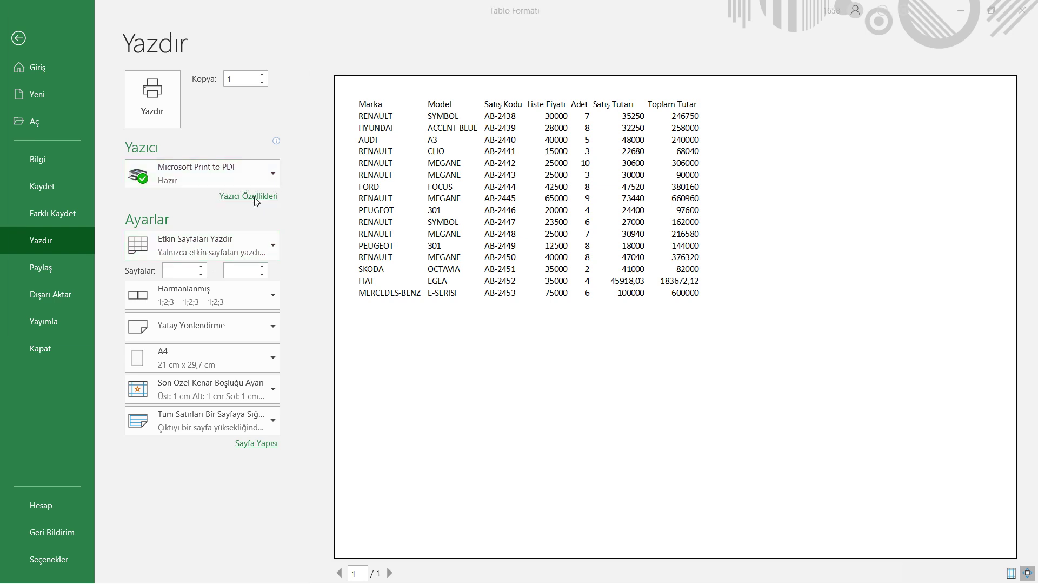
Set Portrait orientation in the PDF printer's properties, keeping Microsoft Print to PDF selected.
{"action": "key", "text": "Return"}
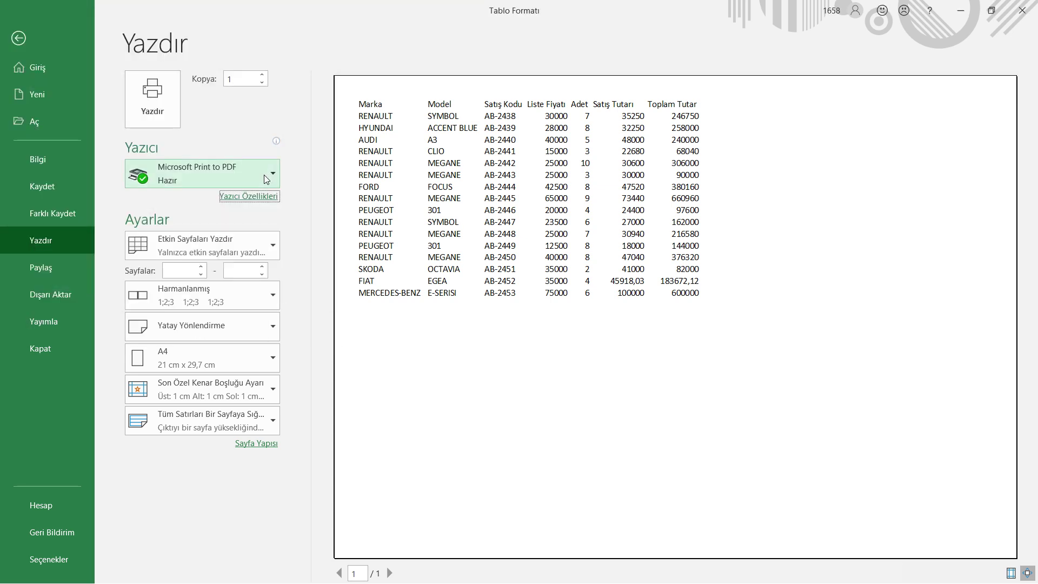
{"action": "left_click", "coordinate": [259, 197]}
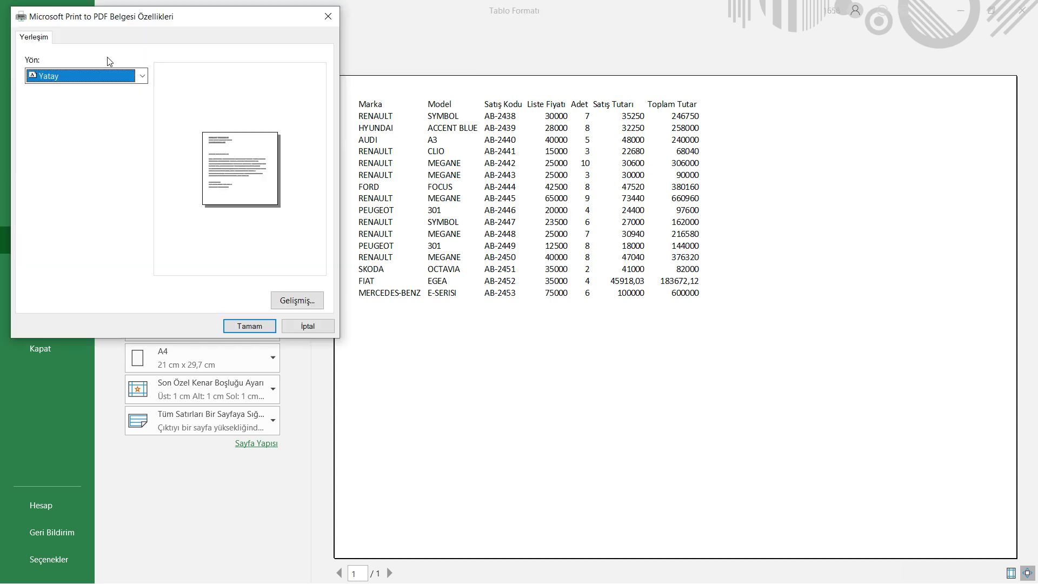
{"action": "left_click", "coordinate": [137, 76]}
{"action": "left_click", "coordinate": [110, 103]}
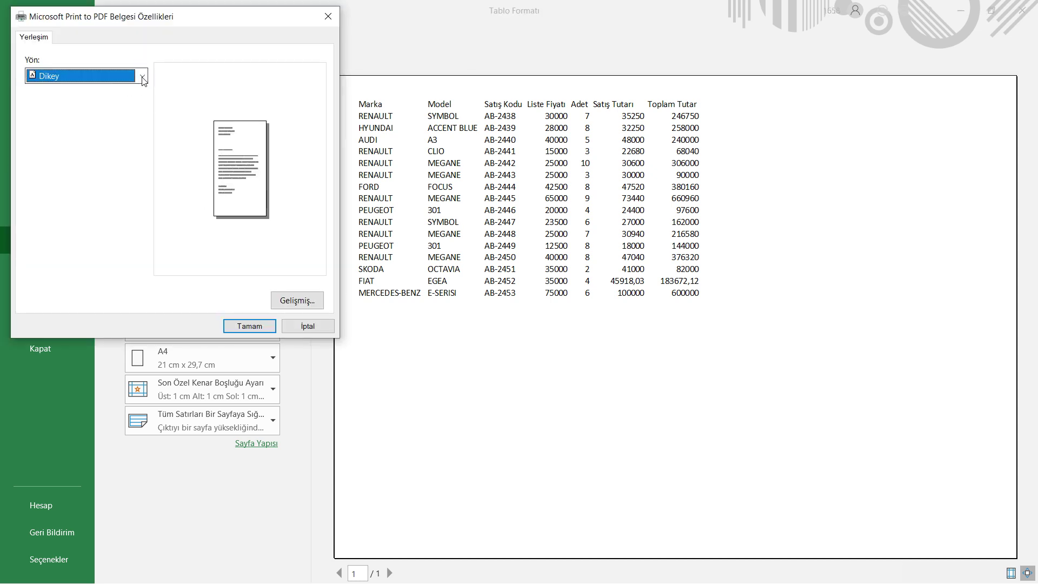
{"action": "left_click", "coordinate": [249, 325]}
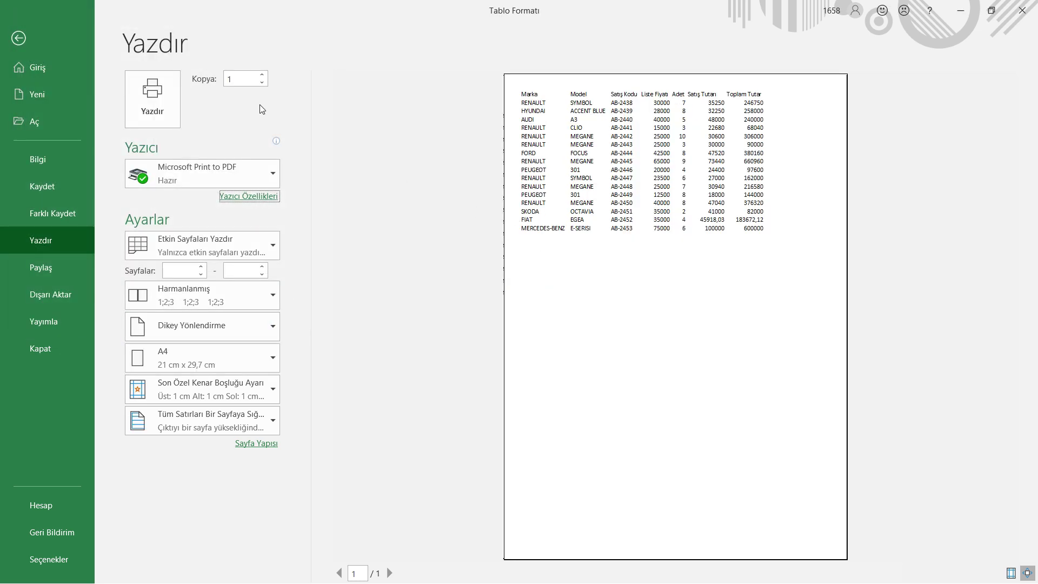
{"action": "left_click", "coordinate": [265, 174]}
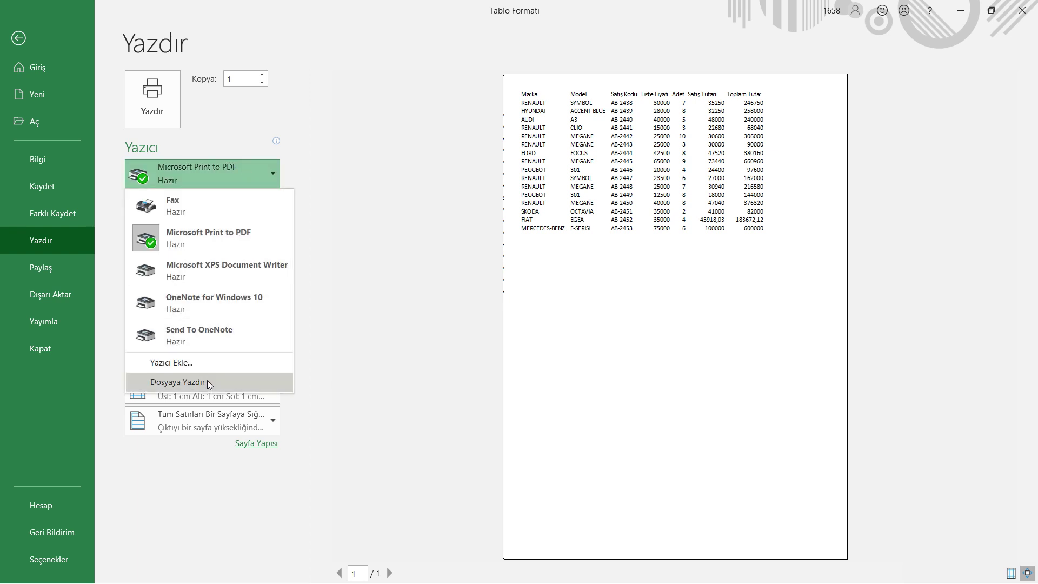
{"action": "left_click", "coordinate": [357, 227]}
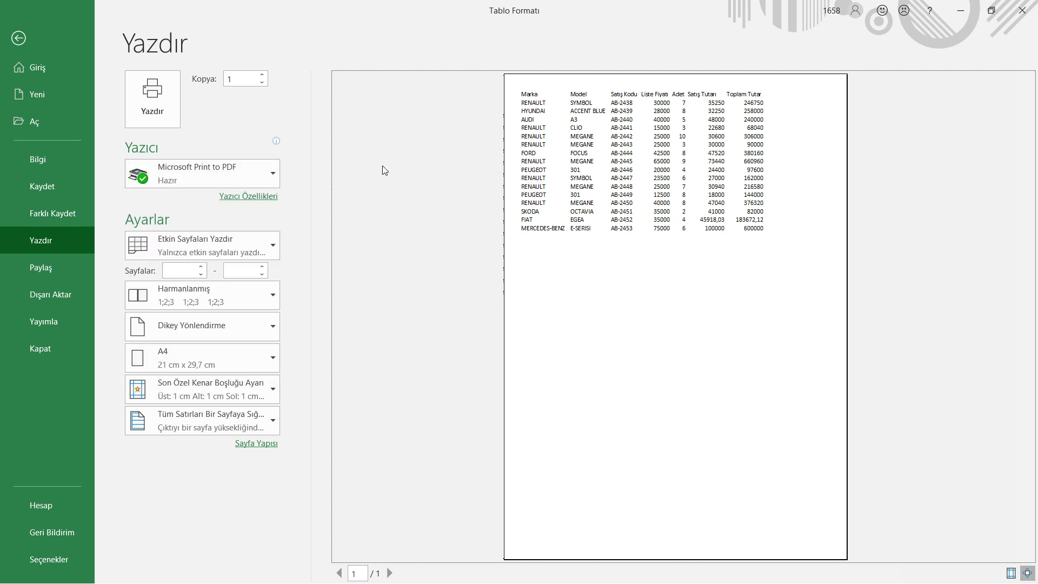
Switch to printing the entire workbook and preview its second page.
{"action": "left_click", "coordinate": [252, 242]}
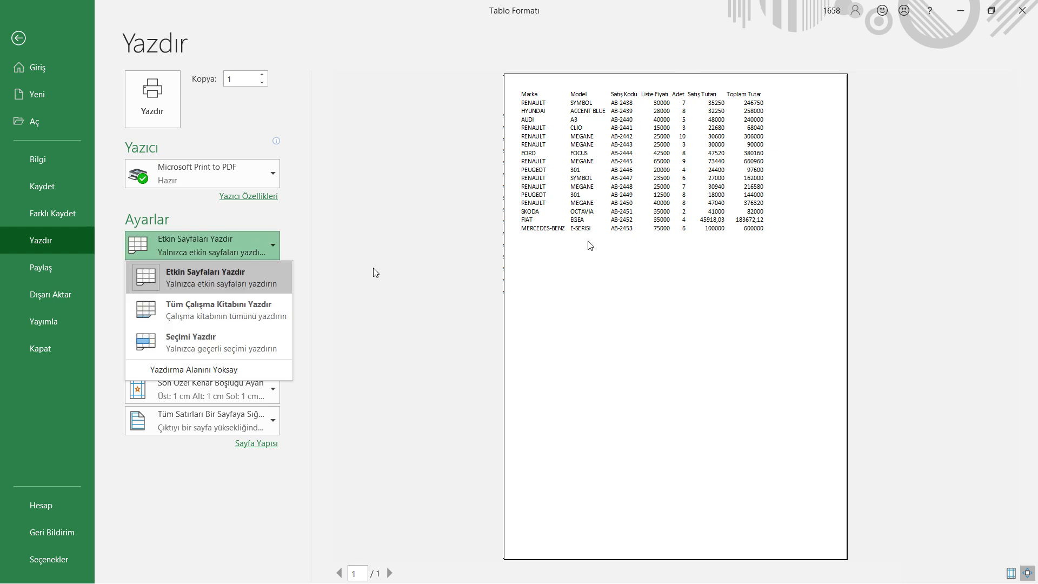
{"action": "left_click", "coordinate": [232, 311]}
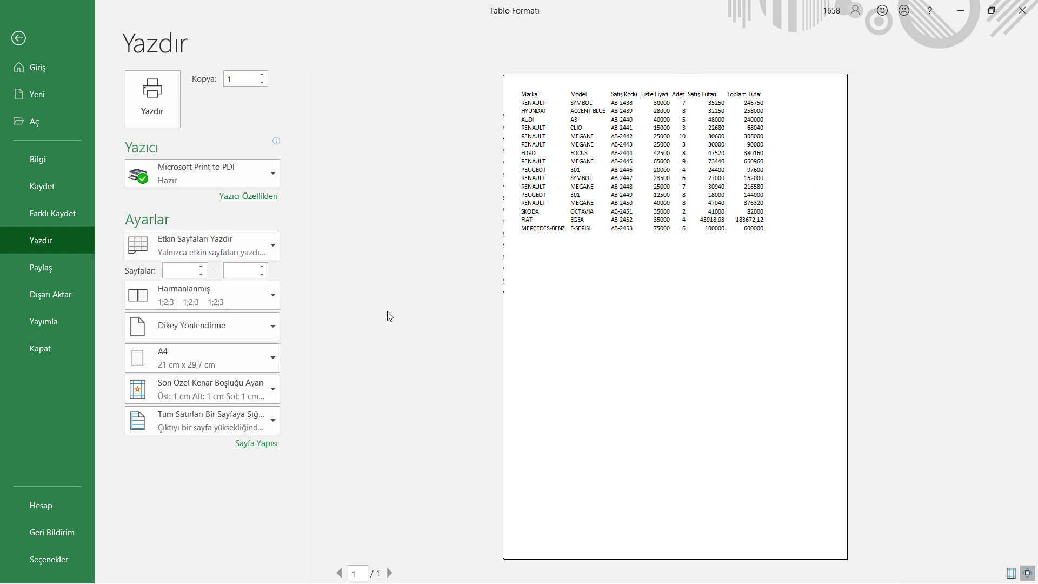
{"action": "left_click", "coordinate": [389, 572]}
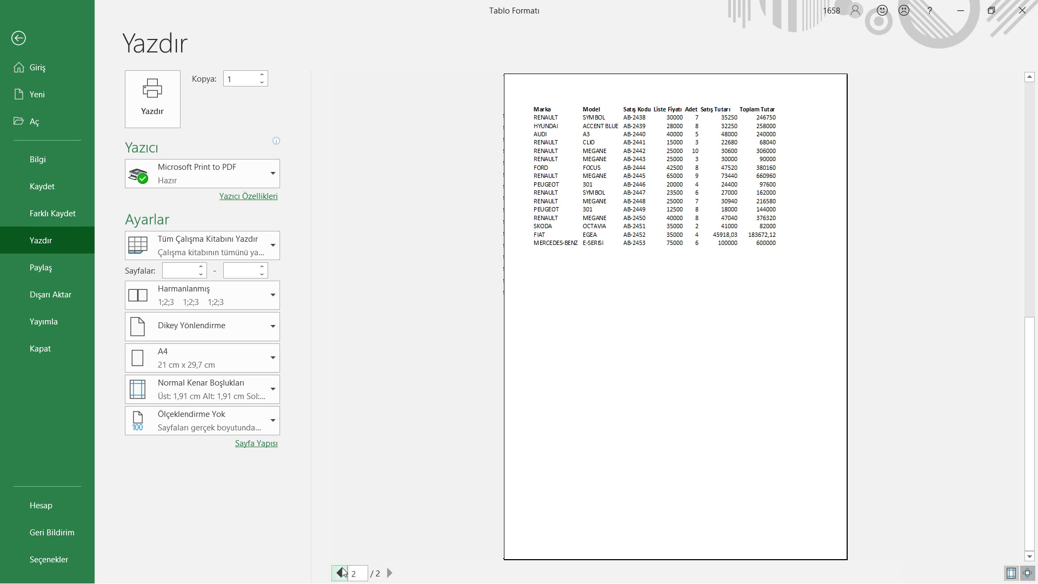
Choose 'Seçimi Yazdır' so only the value 30600 prints, then return to the worksheet.
{"action": "left_click", "coordinate": [254, 246]}
{"action": "left_click", "coordinate": [226, 343]}
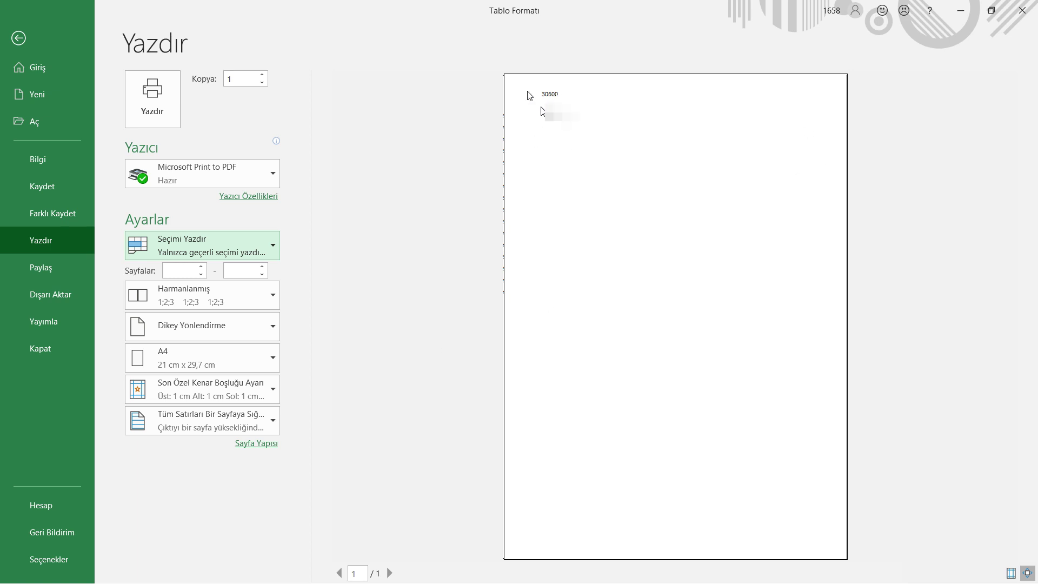
{"action": "left_click", "coordinate": [23, 38]}
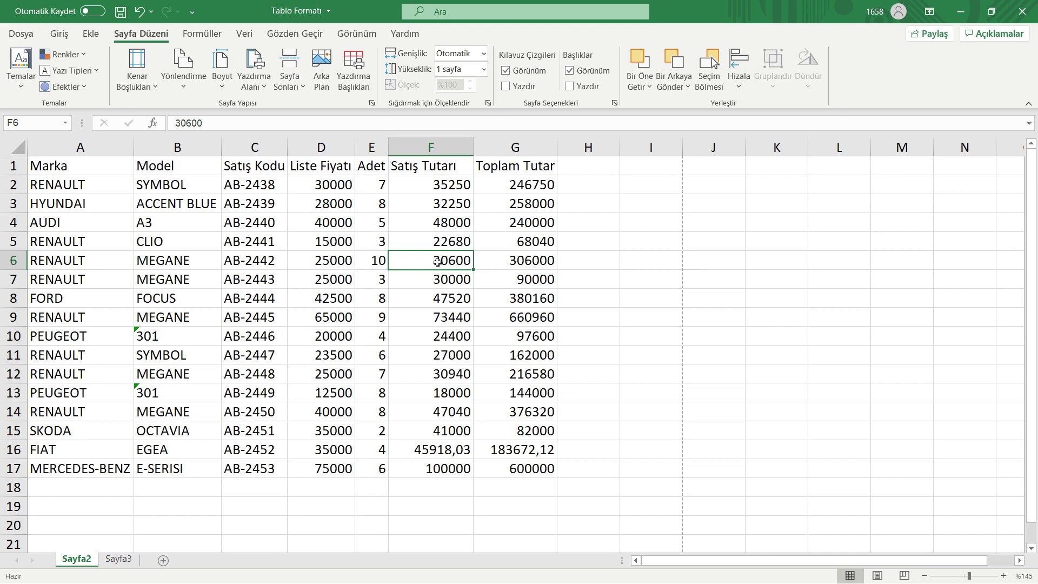
Select the Model header cell B1 and preview its printout.
{"action": "left_click", "coordinate": [171, 164]}
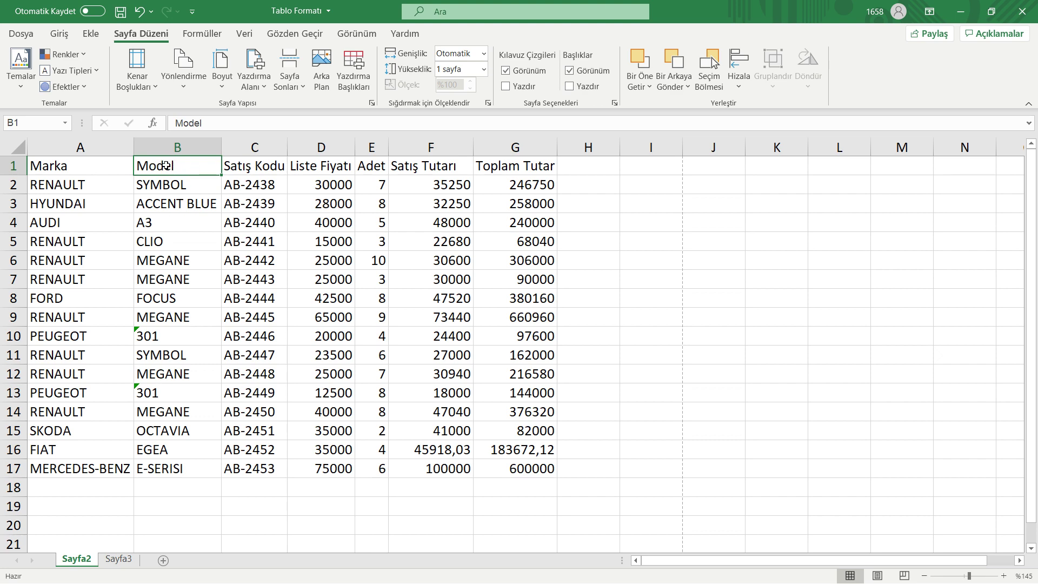
{"action": "key", "text": "ctrl+p"}
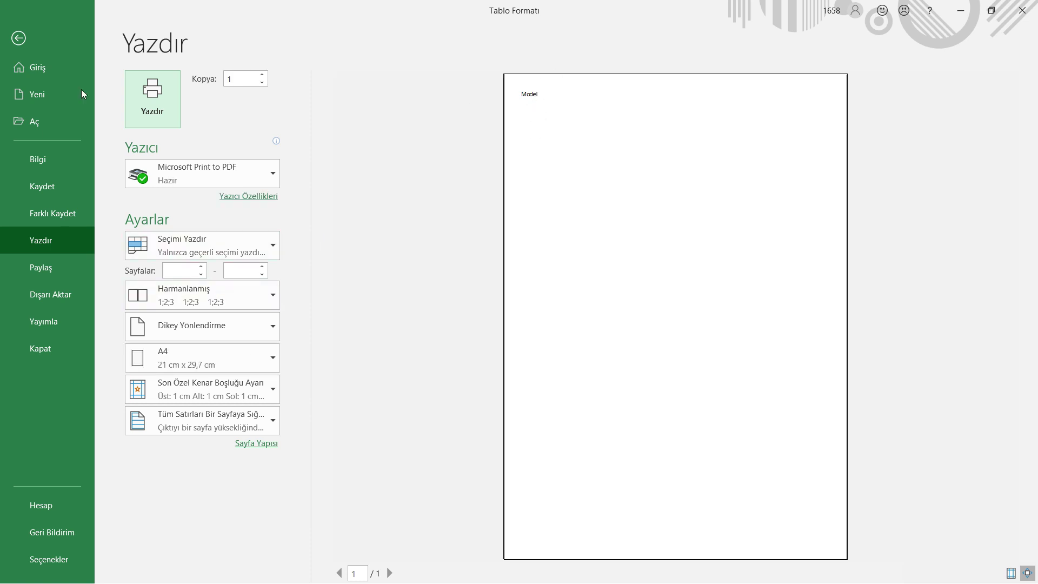
{"action": "left_click", "coordinate": [20, 39]}
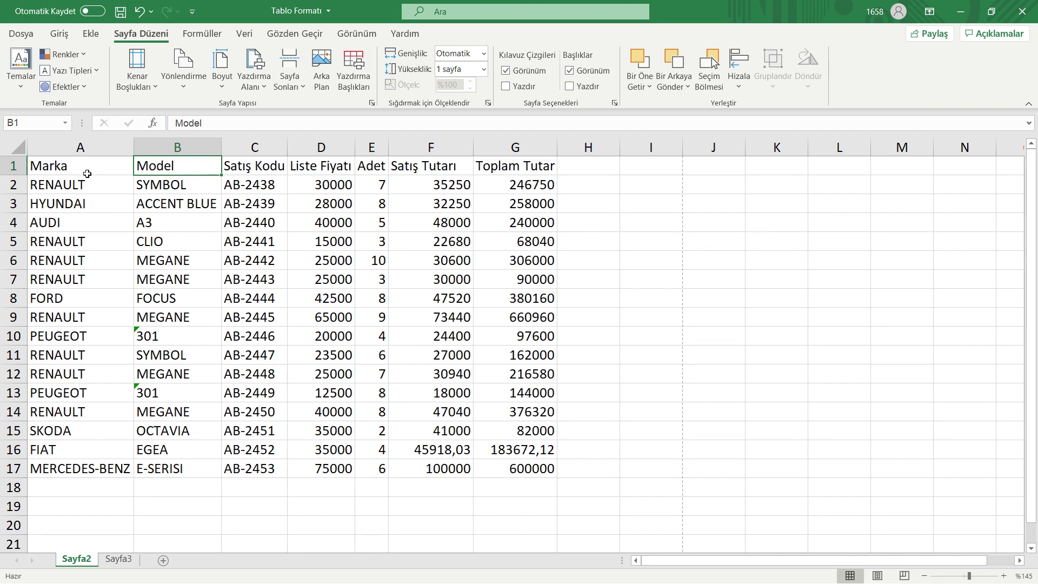
Select A1 and set printing to 'Etkin Sayfaları Yazdır' to preview the whole table.
{"action": "left_click", "coordinate": [85, 171]}
{"action": "key", "text": "ctrl+p"}
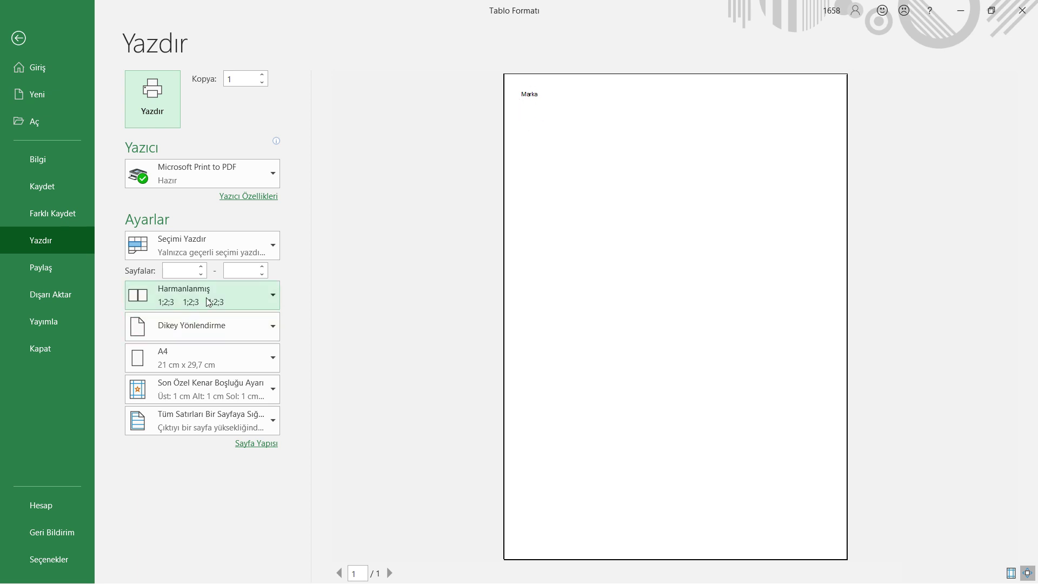
{"action": "left_click", "coordinate": [244, 253]}
{"action": "left_click", "coordinate": [215, 282]}
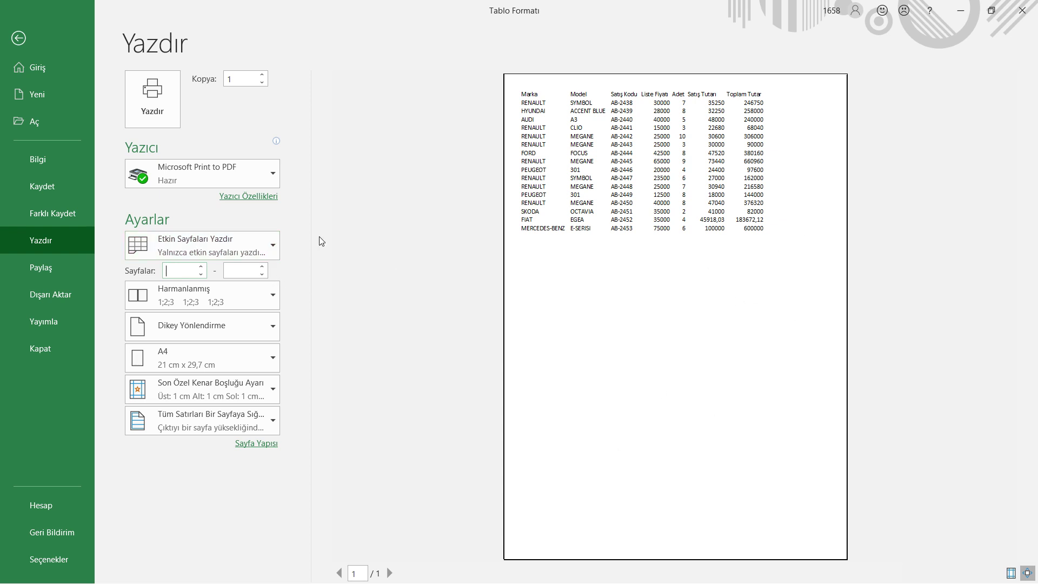
Enter a page range of 25 to 30 in the Sayfalar boxes.
{"action": "type", "text": "25"}
{"action": "left_click", "coordinate": [246, 269]}
{"action": "type", "text": "30"}
{"action": "left_click", "coordinate": [364, 244]}
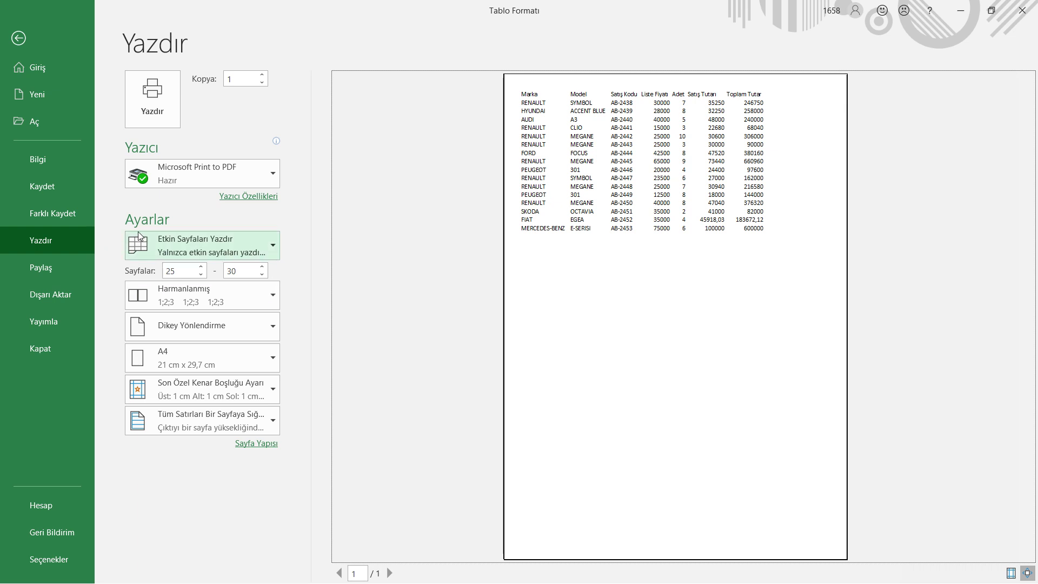
Replace the page range with pages 1 to 5.
{"action": "double_click", "coordinate": [184, 271]}
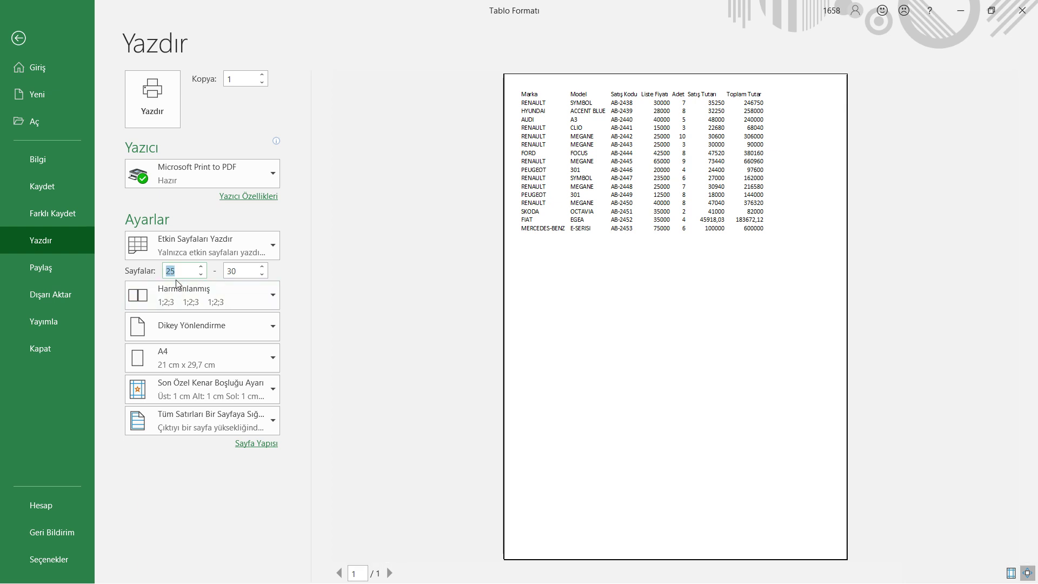
{"action": "type", "text": "1"}
{"action": "double_click", "coordinate": [230, 270]}
{"action": "type", "text": "5"}
{"action": "left_click", "coordinate": [353, 248]}
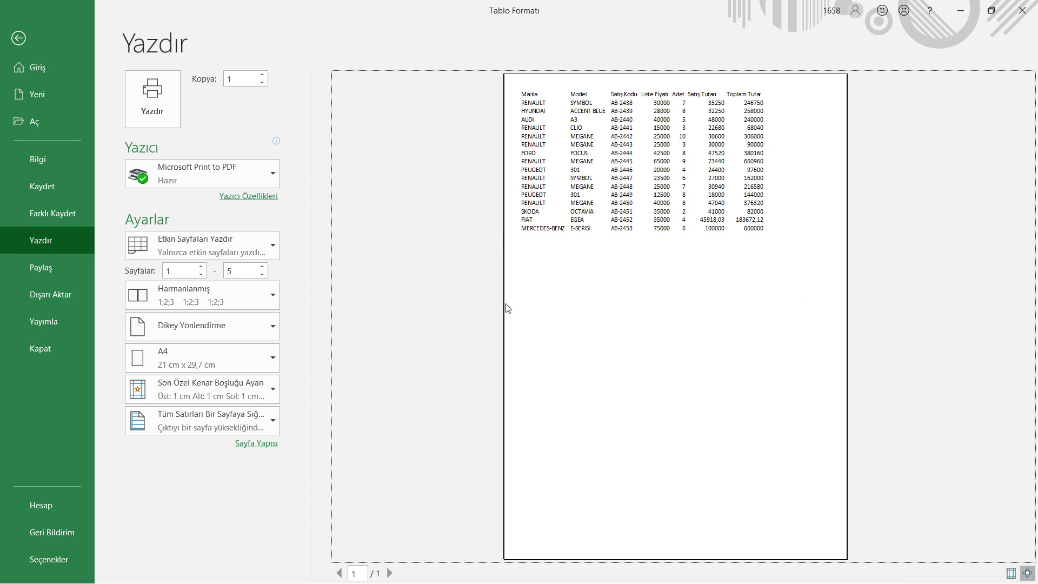
{"action": "left_click", "coordinate": [238, 296]}
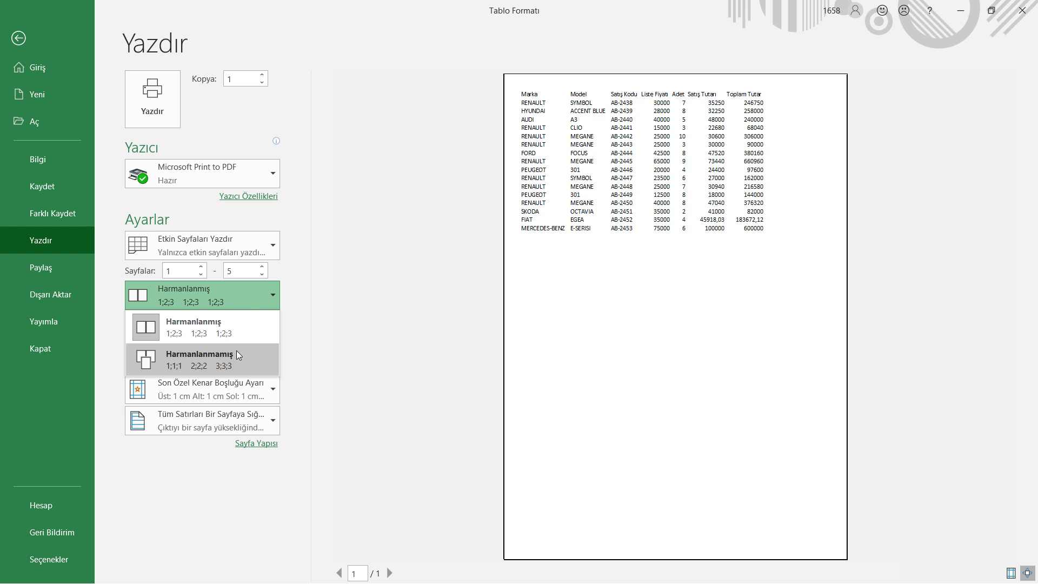
Keep collated printing and choose 'Yatay Yönlendirme' for a landscape A4 page.
{"action": "left_click", "coordinate": [209, 326]}
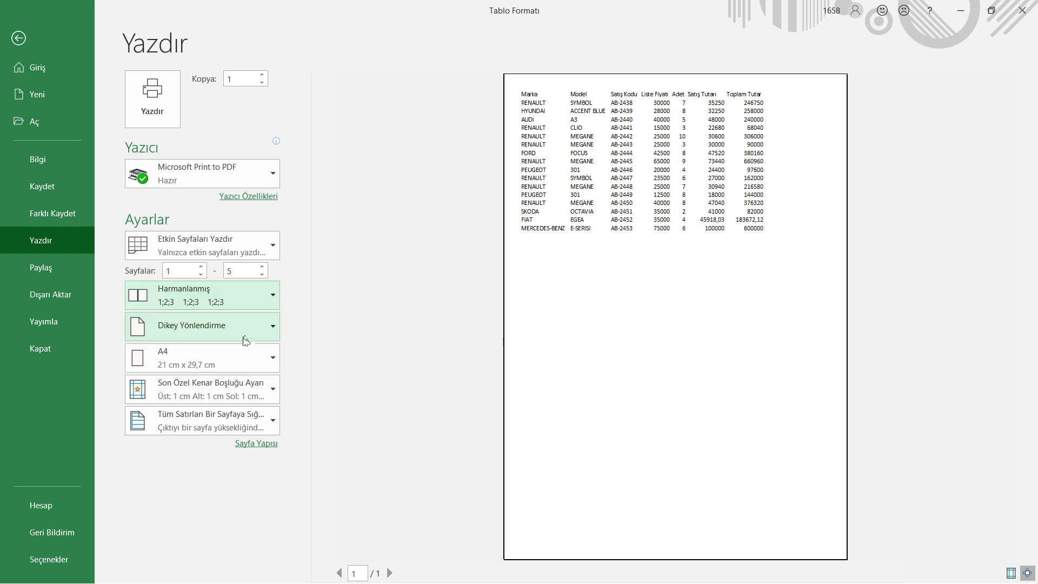
{"action": "left_click", "coordinate": [252, 327]}
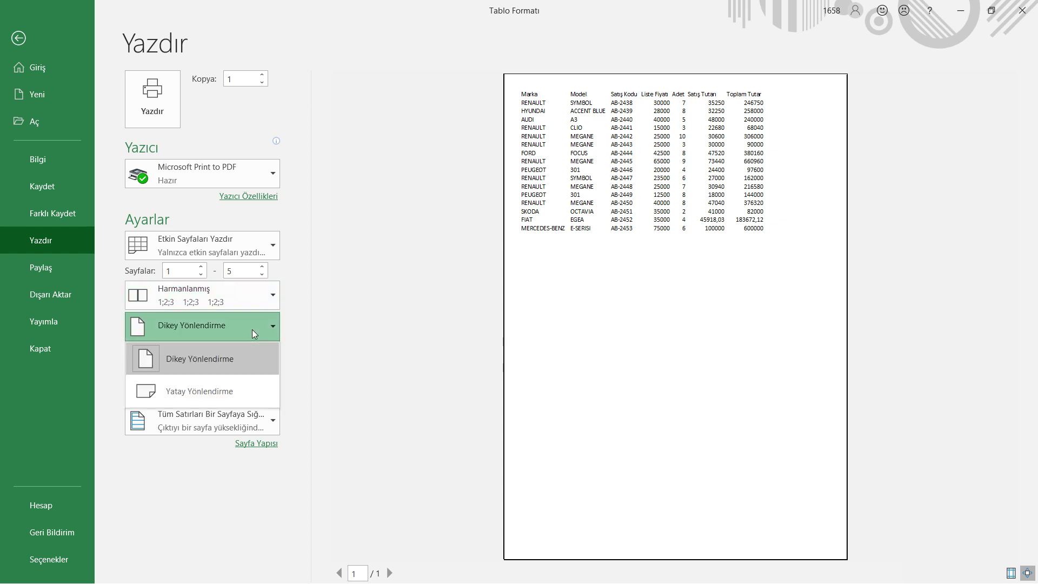
{"action": "left_click", "coordinate": [232, 396]}
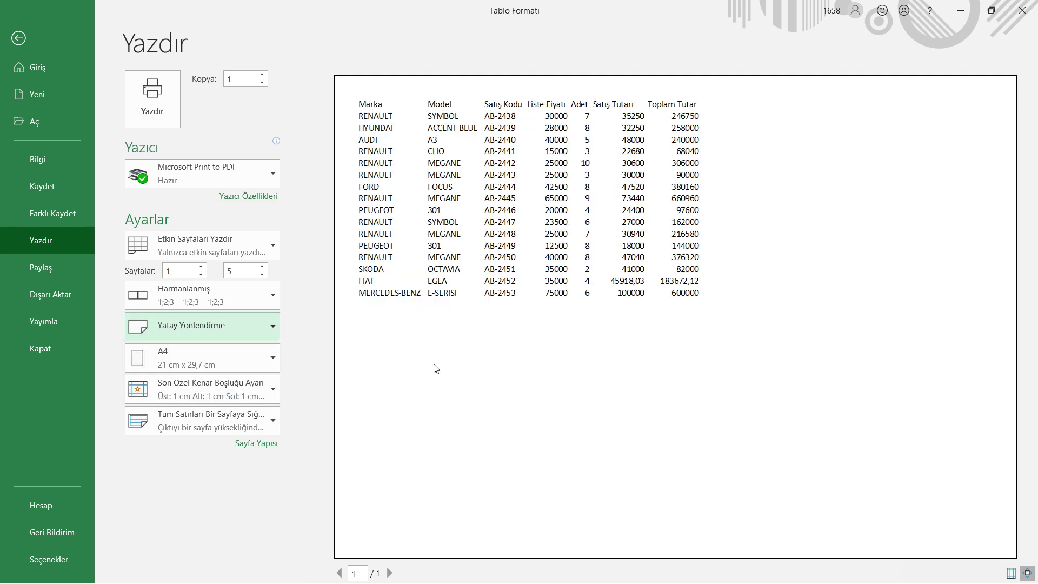
{"action": "left_click", "coordinate": [258, 357]}
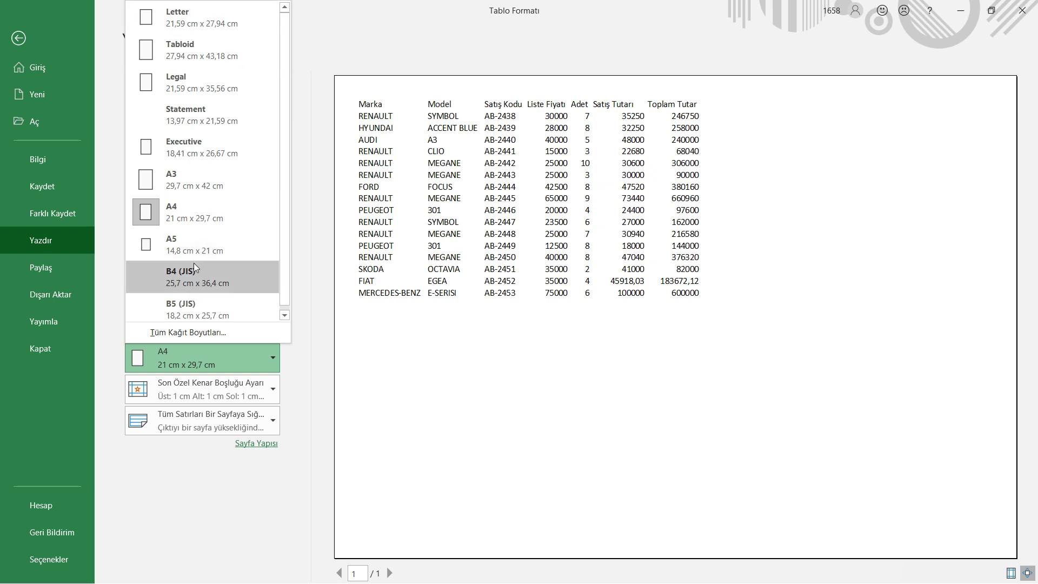
{"action": "left_click", "coordinate": [234, 173]}
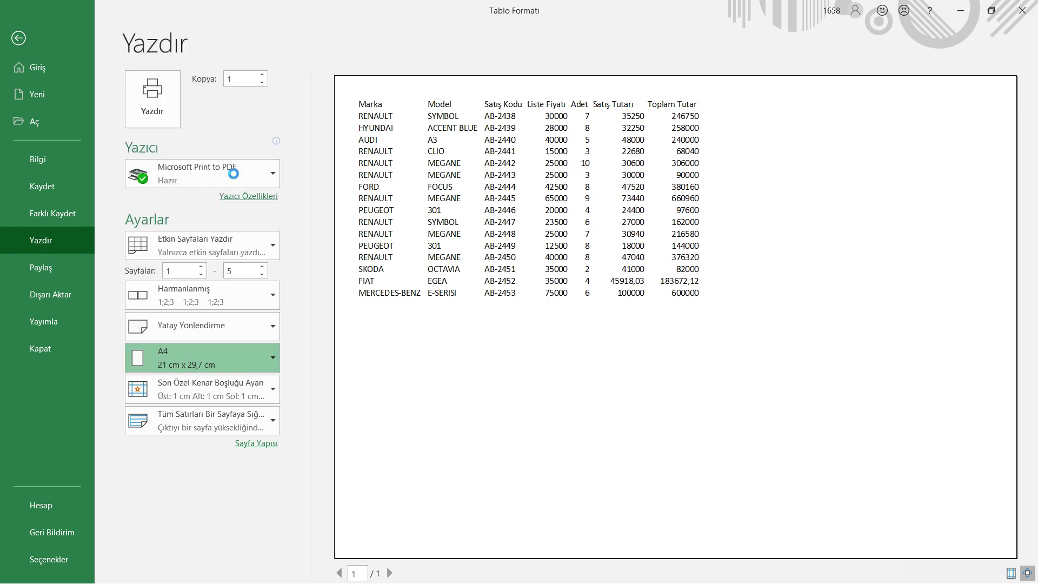
{"action": "left_click", "coordinate": [245, 364]}
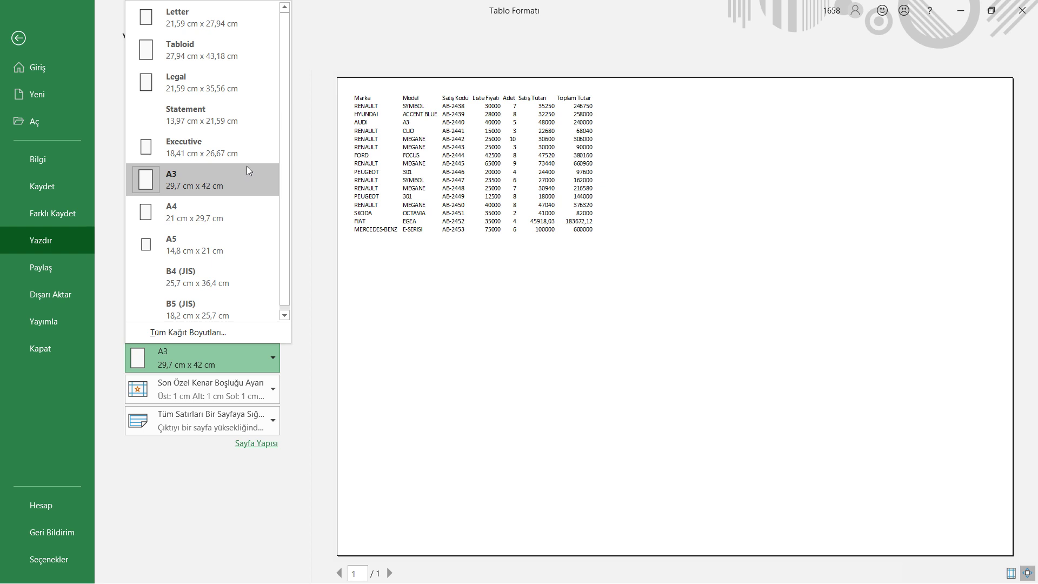
{"action": "left_click", "coordinate": [216, 251]}
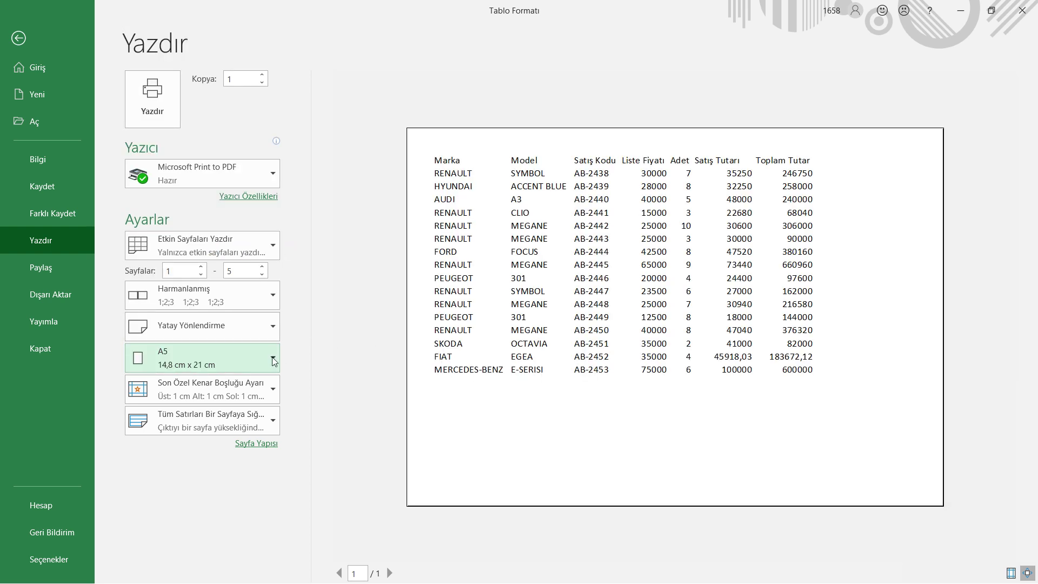
{"action": "left_click", "coordinate": [273, 359]}
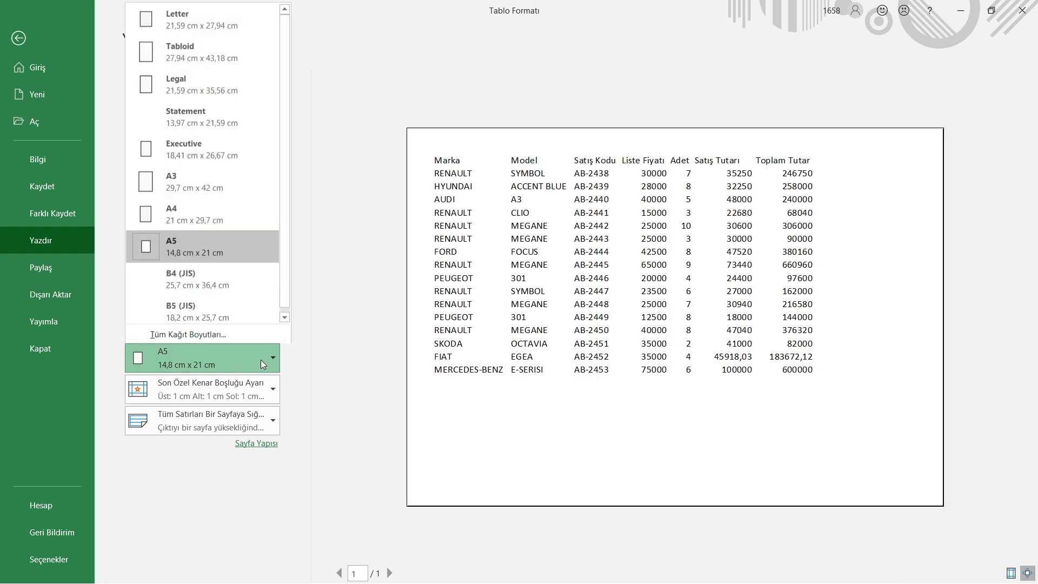
{"action": "left_click", "coordinate": [211, 206]}
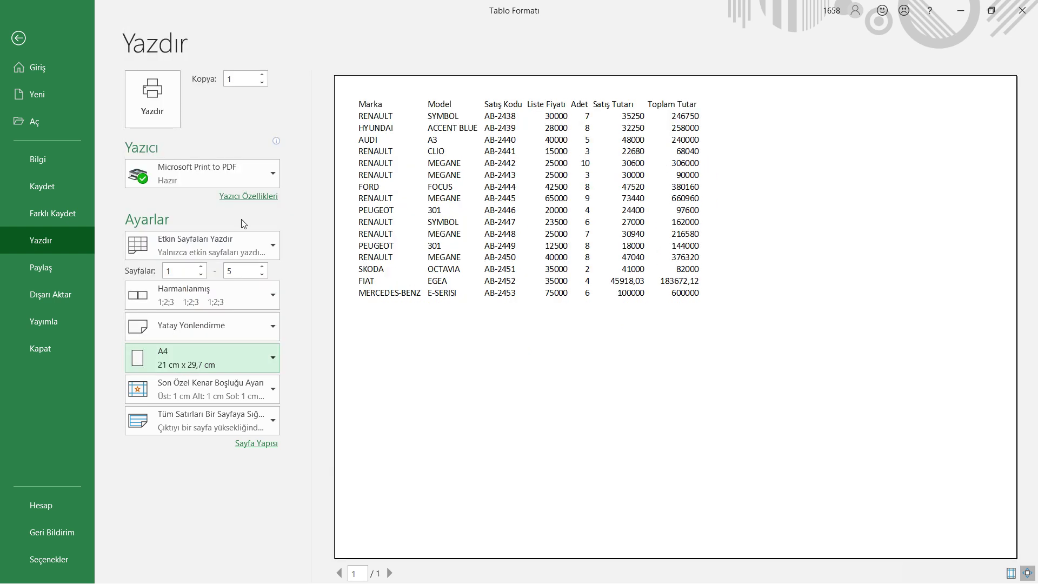
Try the Normal, Geniş and Dar margin presets in turn.
{"action": "left_click", "coordinate": [256, 388]}
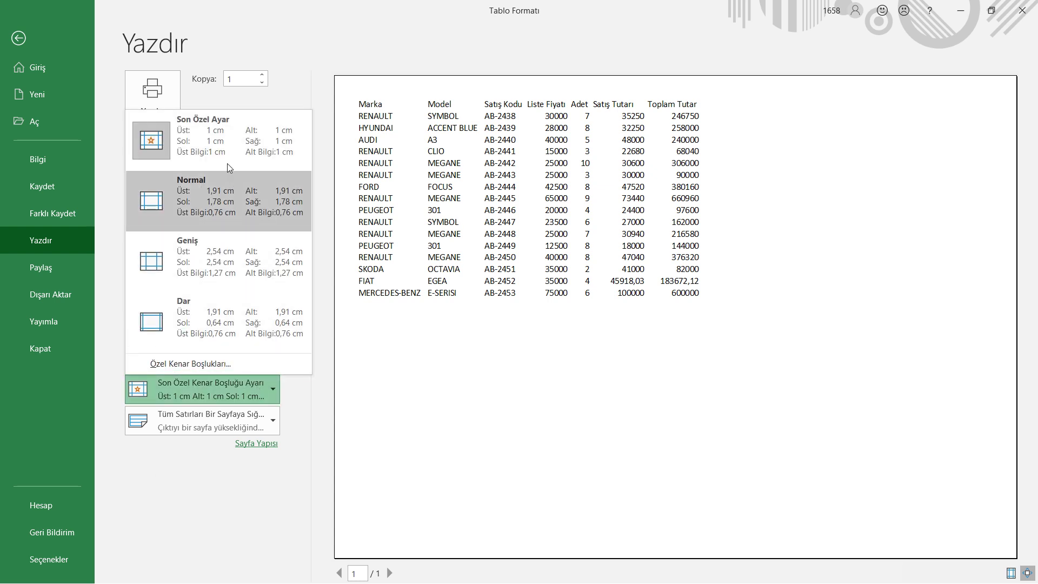
{"action": "left_click", "coordinate": [223, 193]}
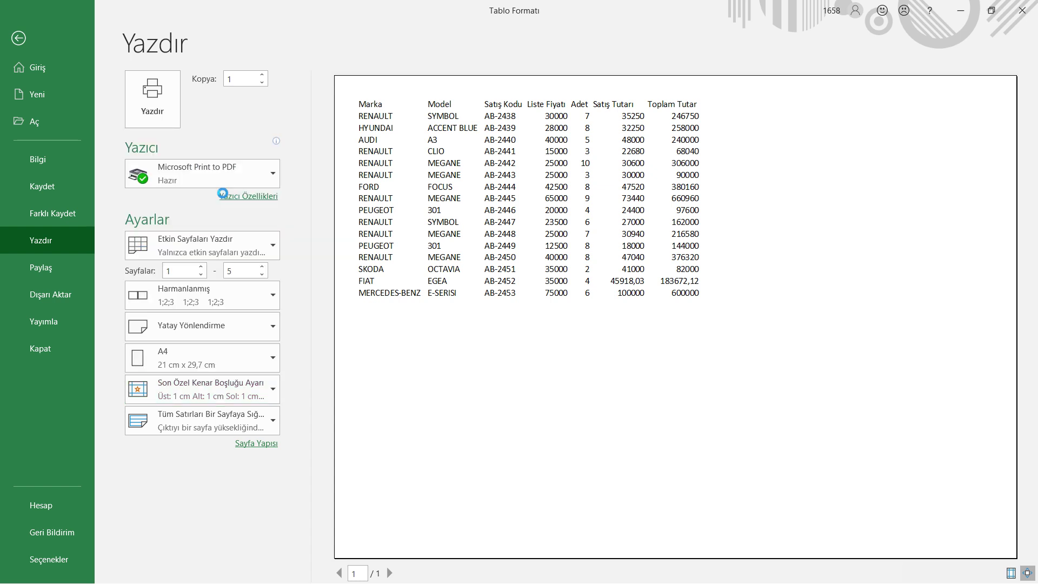
{"action": "left_click", "coordinate": [246, 387]}
{"action": "left_click", "coordinate": [253, 251]}
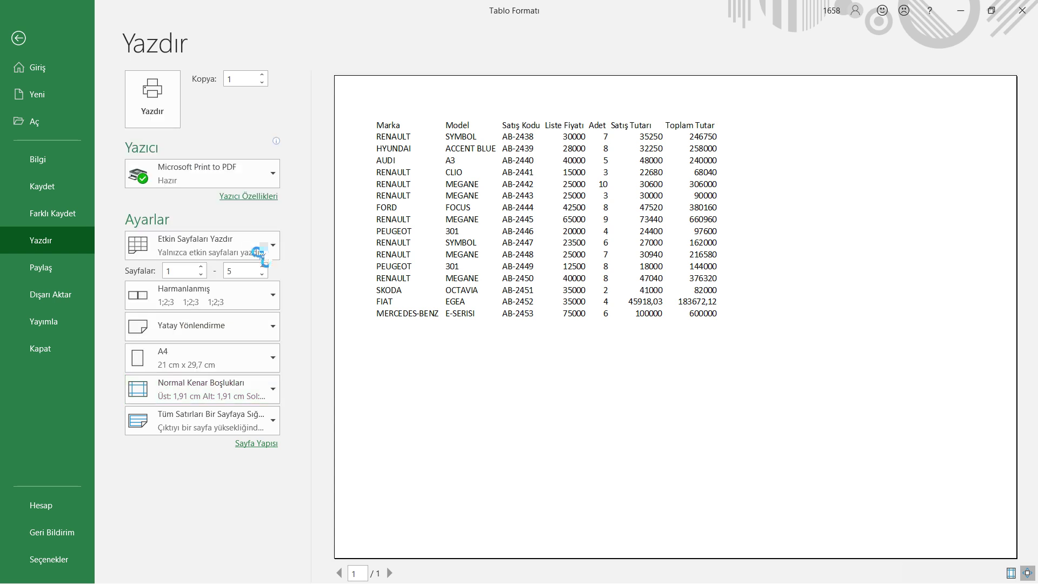
{"action": "left_click", "coordinate": [252, 392]}
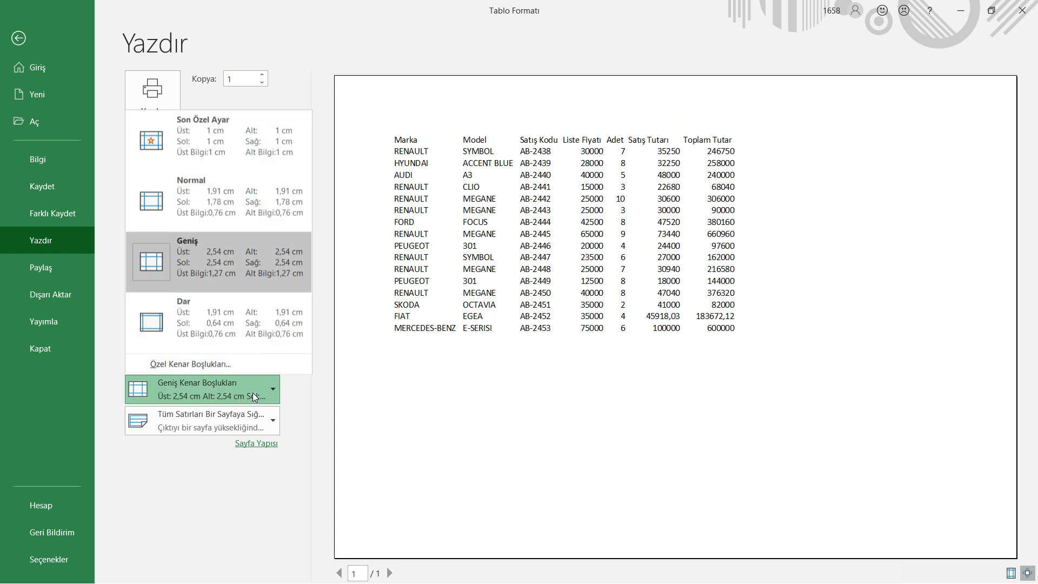
{"action": "left_click", "coordinate": [250, 328]}
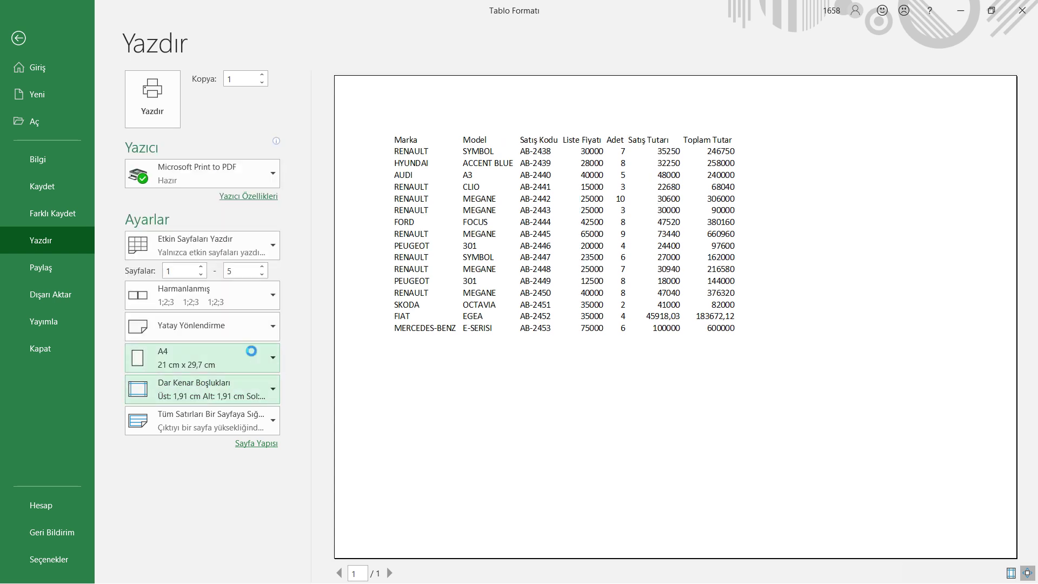
View Özel Kenar Boşlukları without changes, then settle on Normal margins (1,91 cm, 1,78 cm).
{"action": "left_click", "coordinate": [263, 393]}
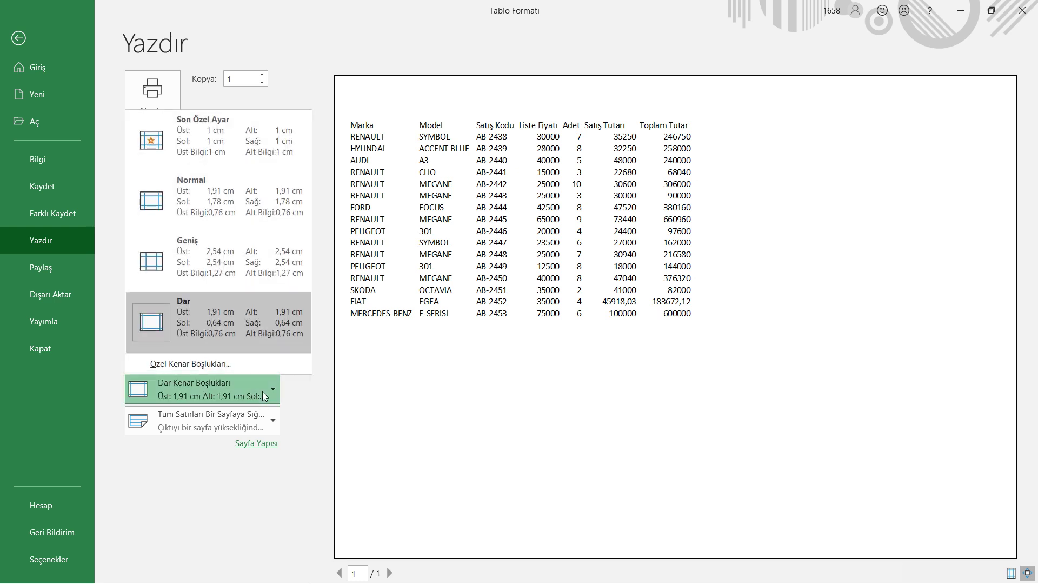
{"action": "left_click", "coordinate": [233, 367]}
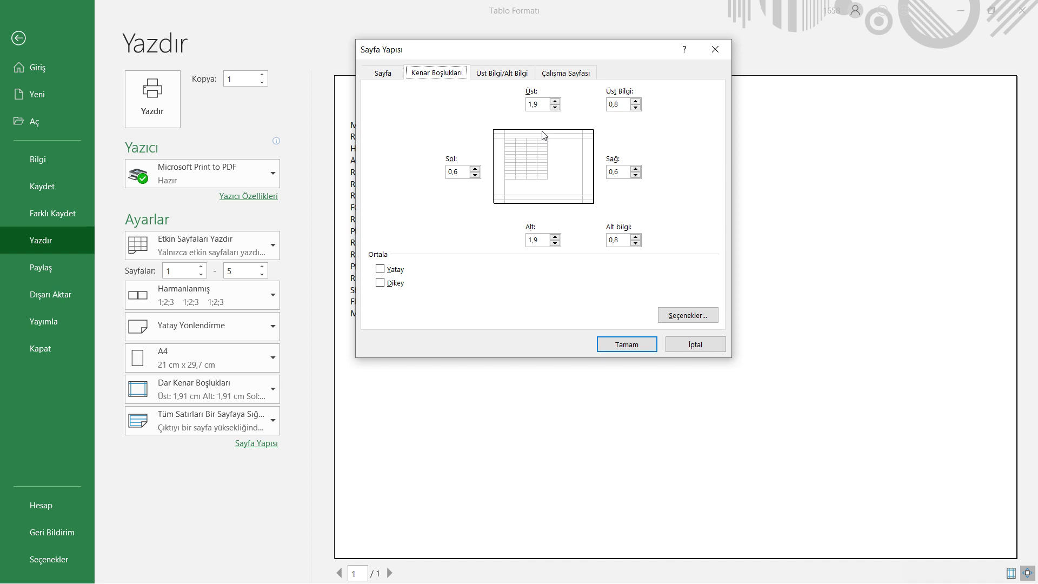
{"action": "left_click", "coordinate": [713, 50]}
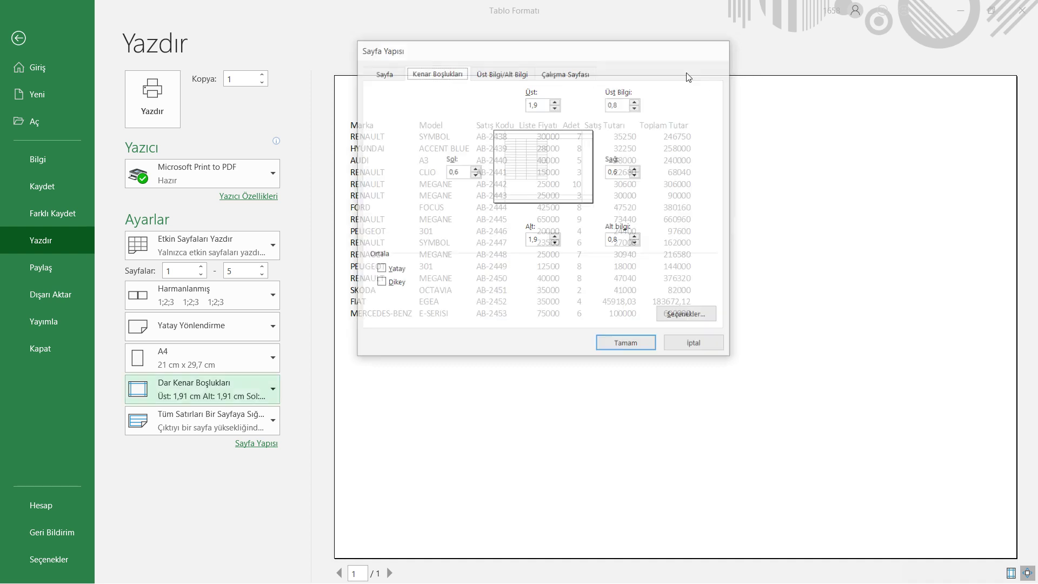
{"action": "left_click", "coordinate": [212, 387]}
{"action": "left_click", "coordinate": [224, 231]}
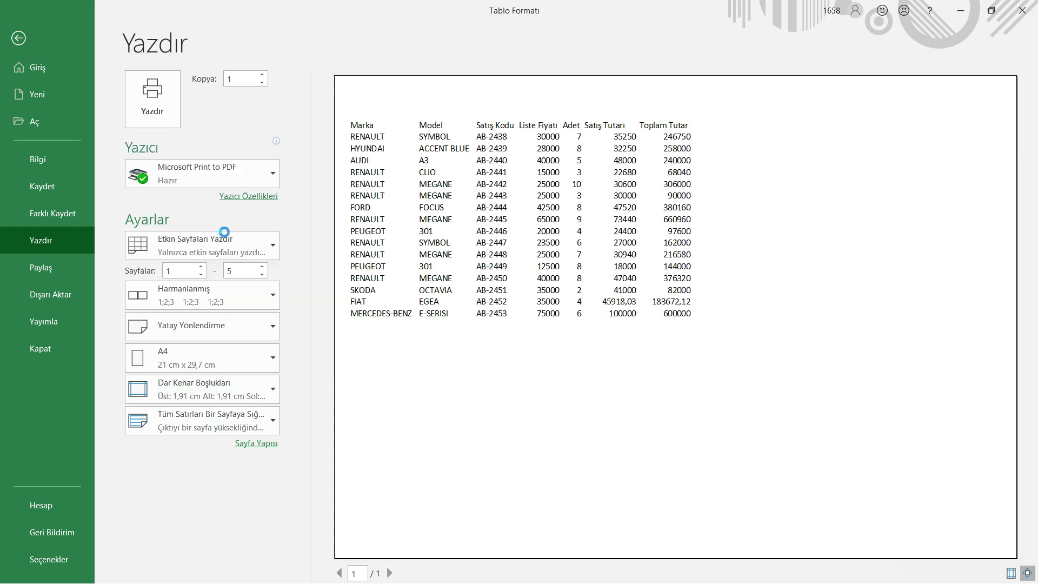
Try No Scaling and Fit Sheet on One Page, then choose 'Tüm Sütunları Bir Sayfaya Sığdır'.
{"action": "left_click", "coordinate": [244, 426]}
{"action": "left_click", "coordinate": [227, 247]}
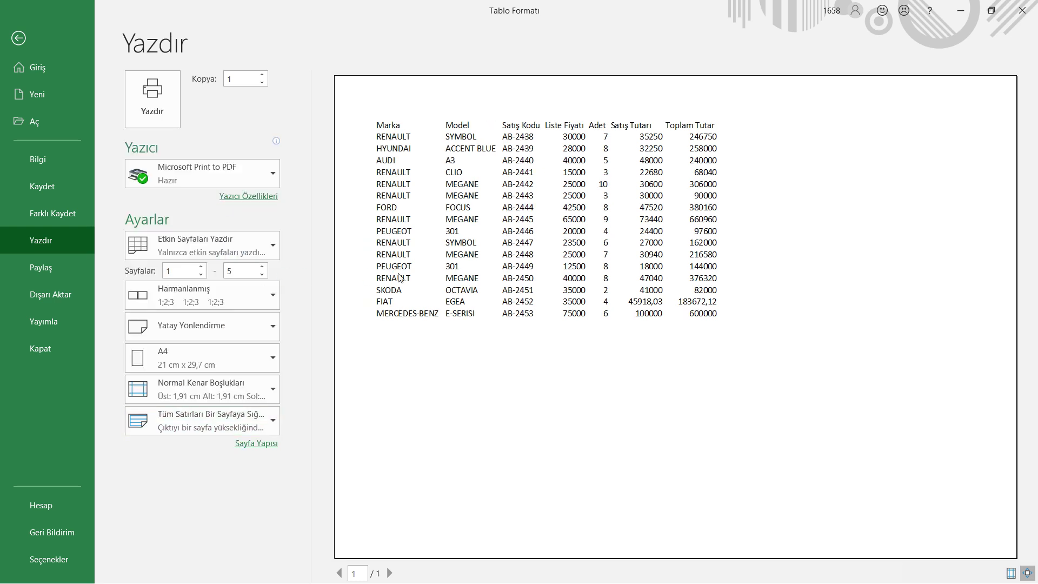
{"action": "left_click", "coordinate": [251, 424]}
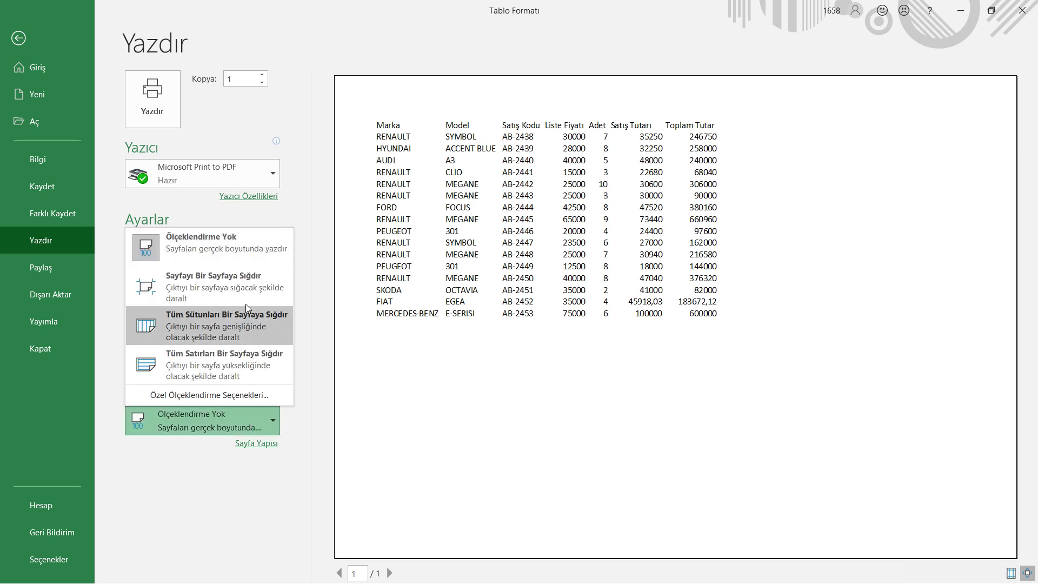
{"action": "left_click", "coordinate": [238, 290]}
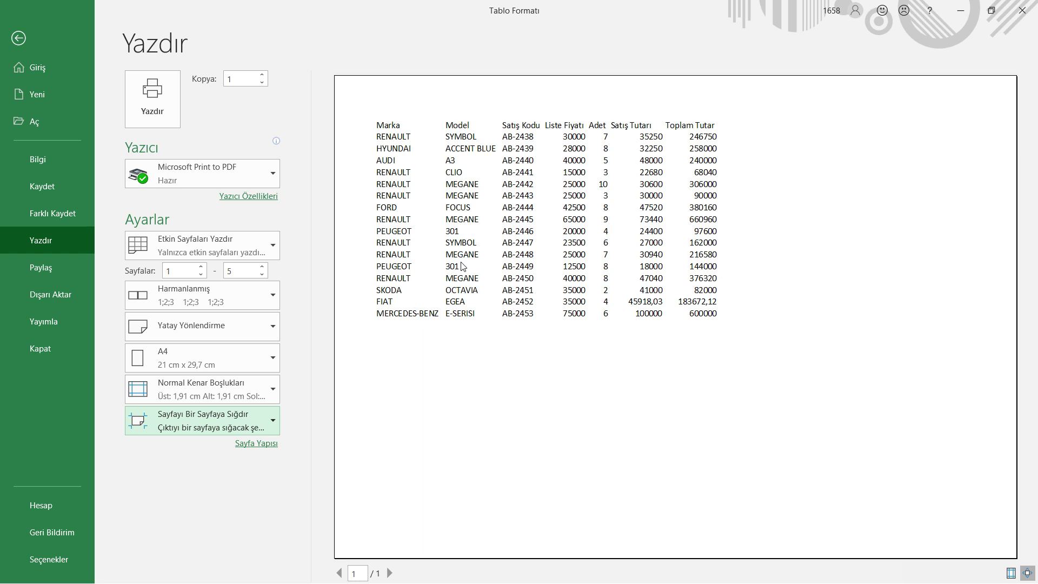
{"action": "left_click", "coordinate": [263, 417]}
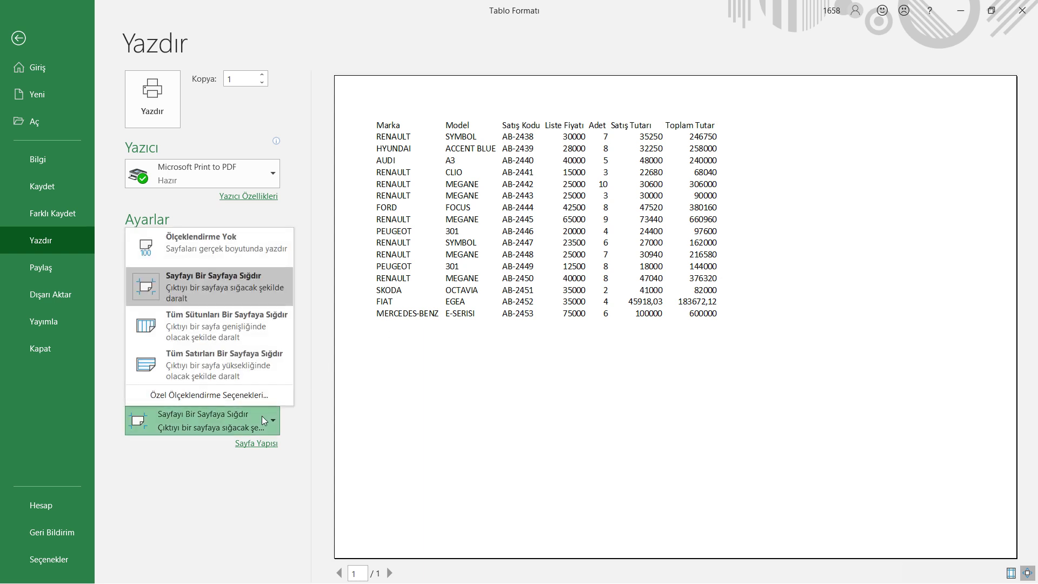
{"action": "left_click", "coordinate": [214, 333]}
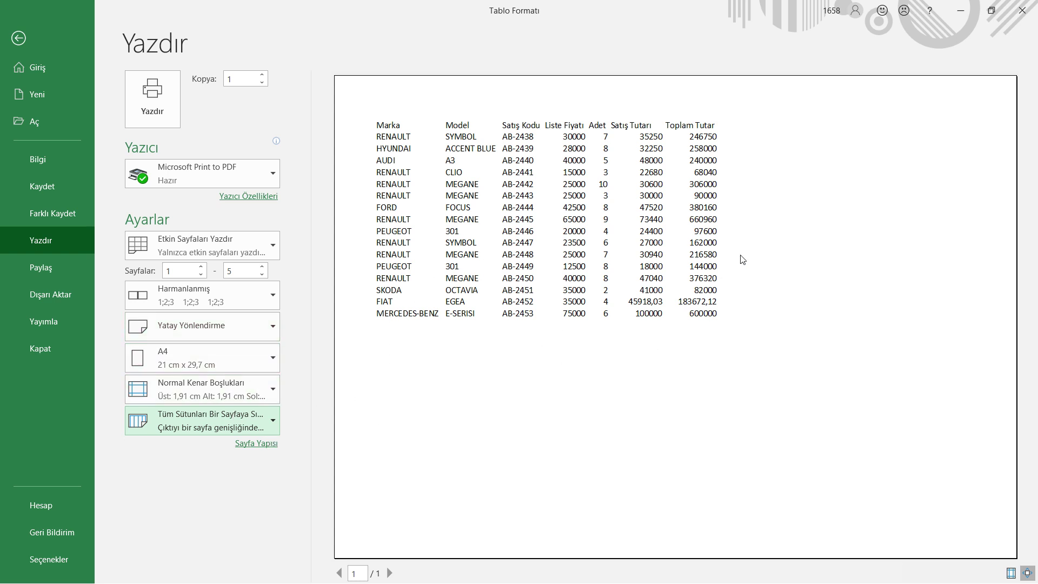
Open the Sayfa Yapısı dialog and move it aside.
{"action": "left_click", "coordinate": [272, 419]}
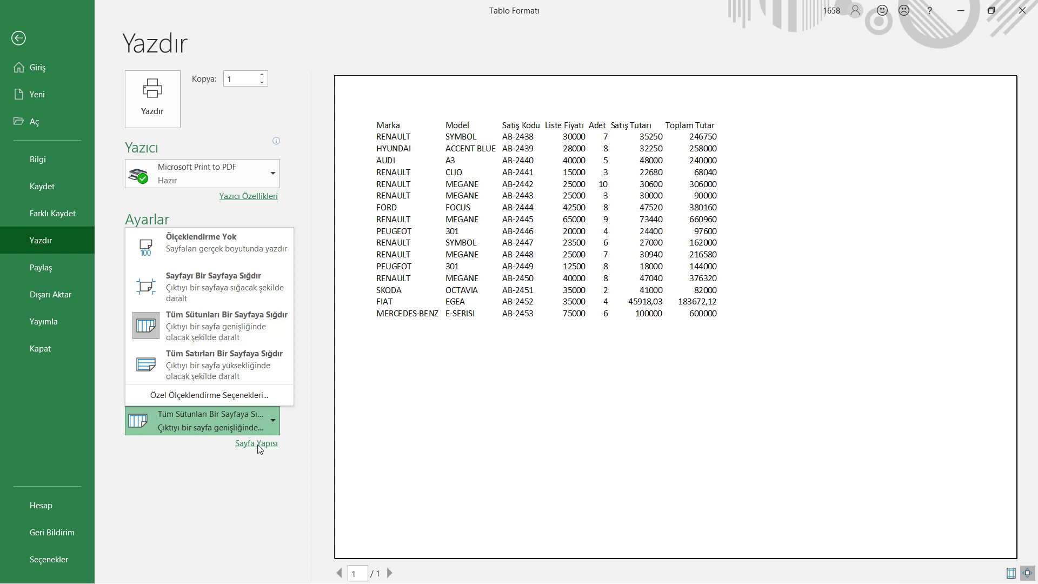
{"action": "left_click", "coordinate": [258, 396]}
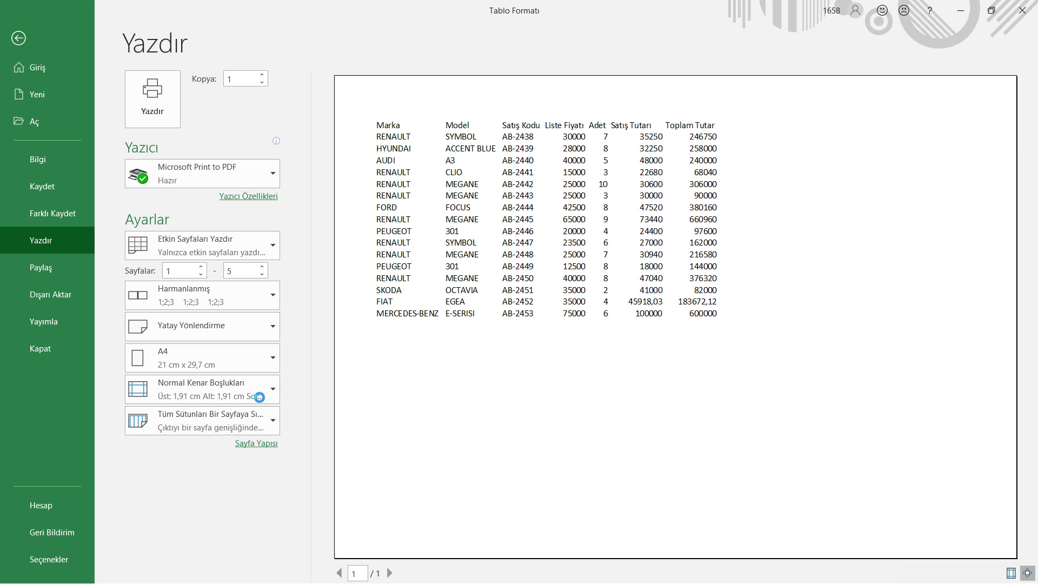
{"action": "left_click_drag", "start_coordinate": [517, 56], "coordinate": [594, 86]}
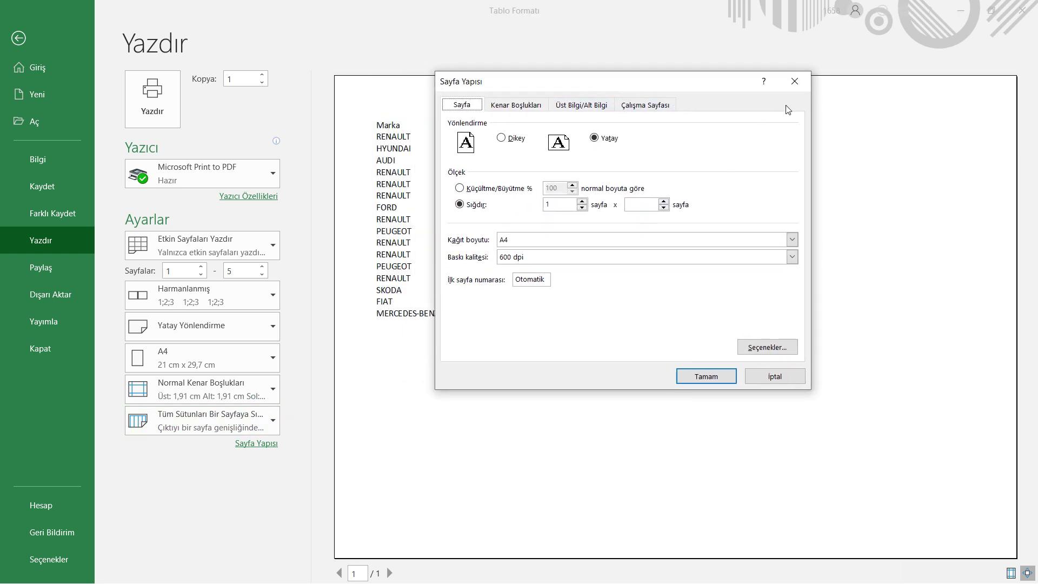
Reopen Sayfa Yapısı and browse its margins, header/footer and sheet tabs.
{"action": "left_click", "coordinate": [794, 86]}
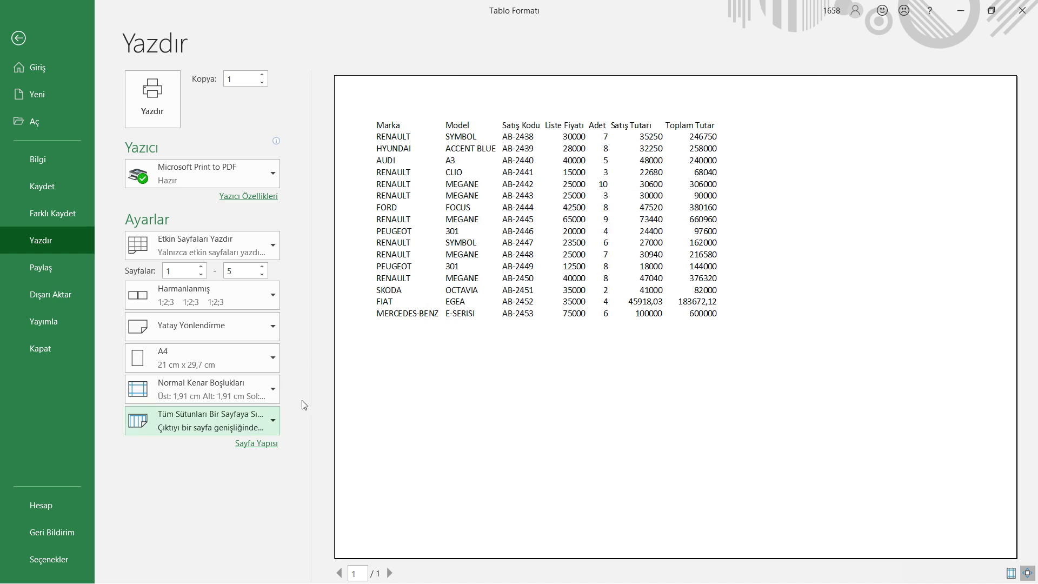
{"action": "left_click", "coordinate": [251, 449]}
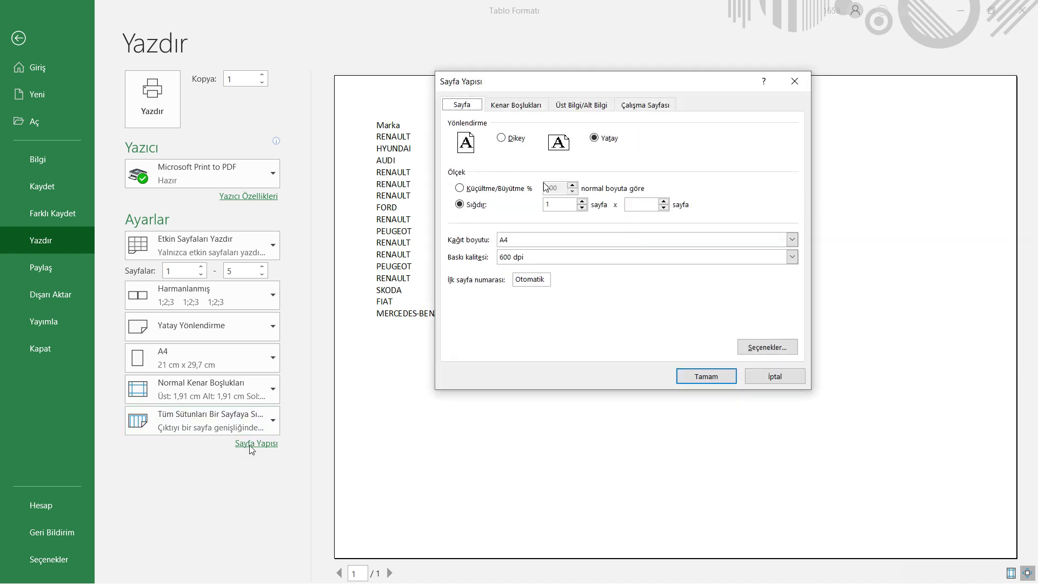
{"action": "left_click_drag", "start_coordinate": [570, 88], "coordinate": [673, 108]}
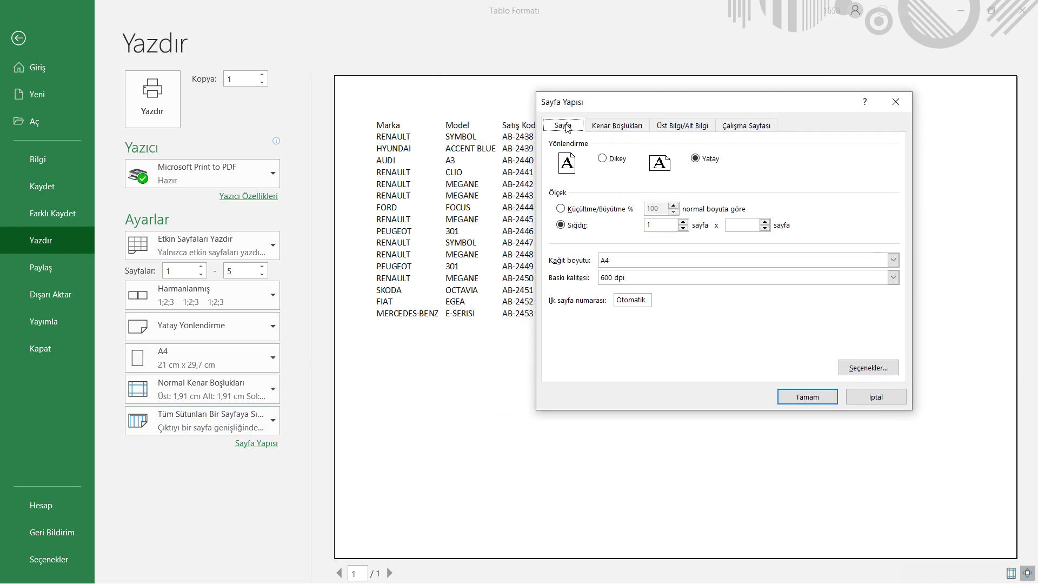
{"action": "left_click", "coordinate": [616, 126]}
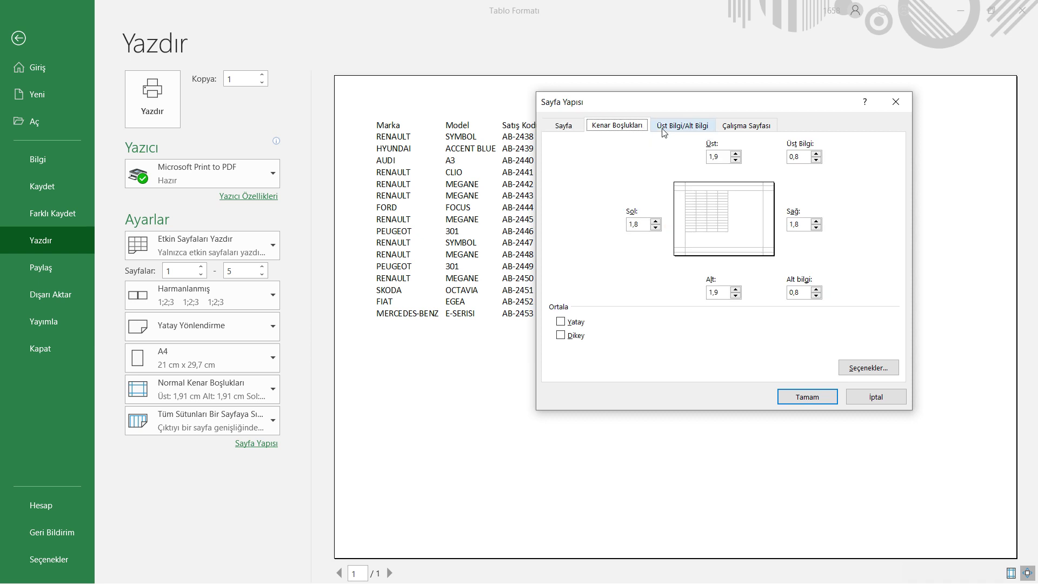
{"action": "left_click", "coordinate": [664, 130]}
{"action": "left_click", "coordinate": [727, 127]}
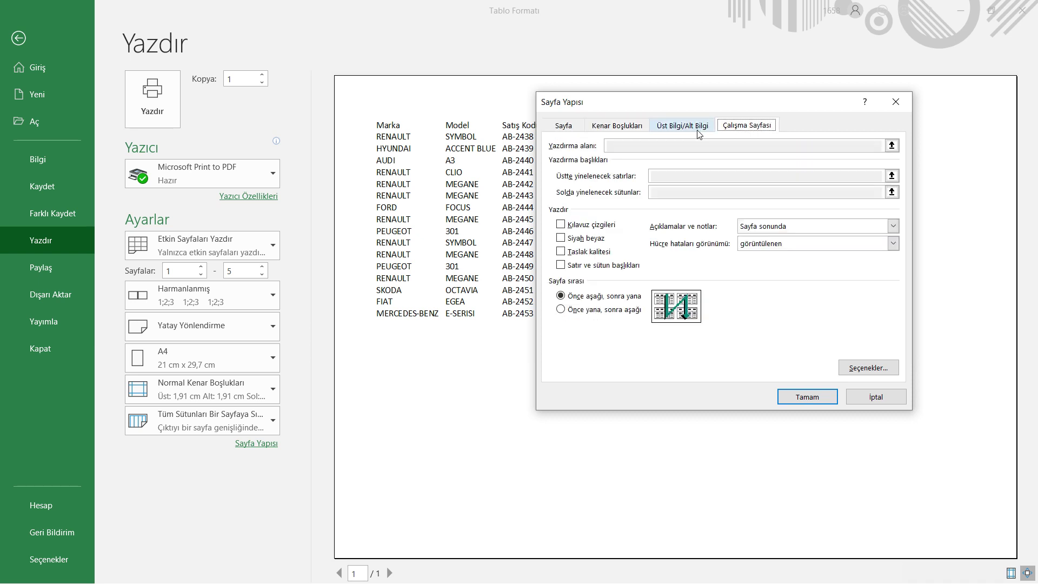
{"action": "left_click", "coordinate": [558, 127]}
Apply Dikey (portrait) orientation to the printout.
{"action": "left_click_drag", "start_coordinate": [742, 106], "coordinate": [677, 238]}
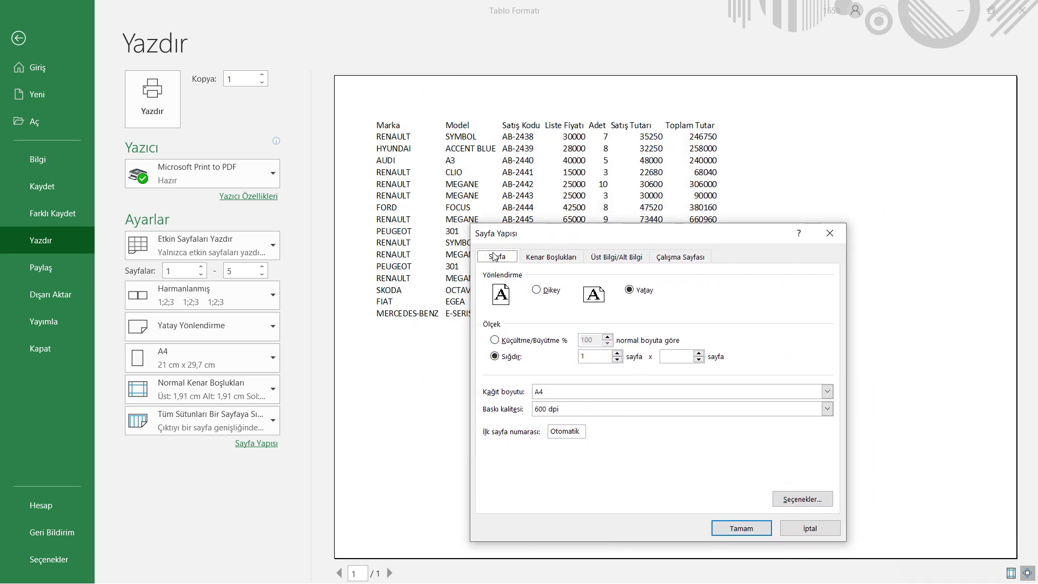
{"action": "left_click", "coordinate": [536, 290]}
{"action": "left_click", "coordinate": [629, 290]}
{"action": "left_click", "coordinate": [536, 290]}
{"action": "left_click", "coordinate": [740, 528]}
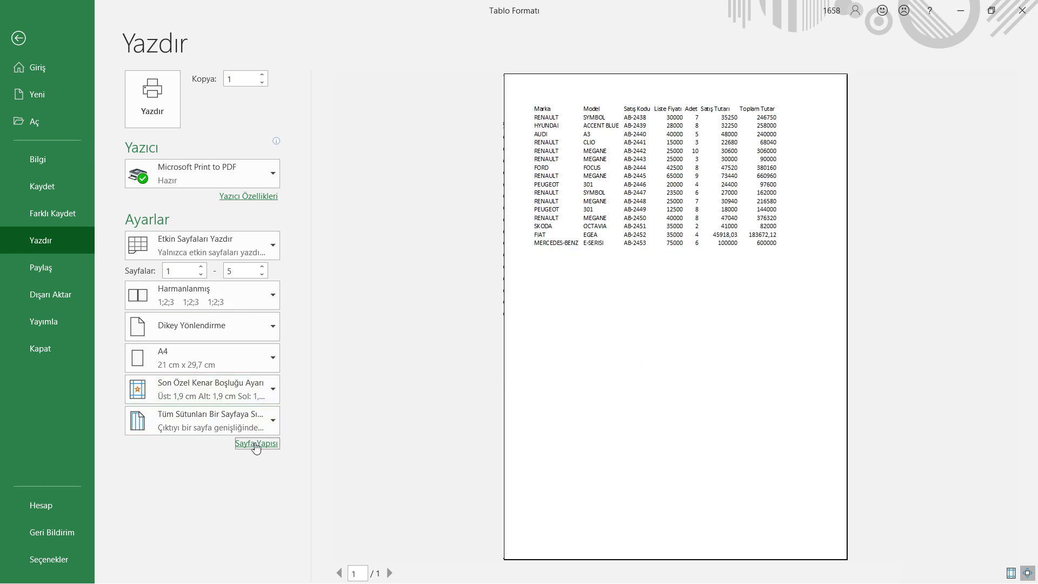
Reopen Sayfa Yapısı and switch the printout back to Yatay (landscape).
{"action": "left_click", "coordinate": [256, 443]}
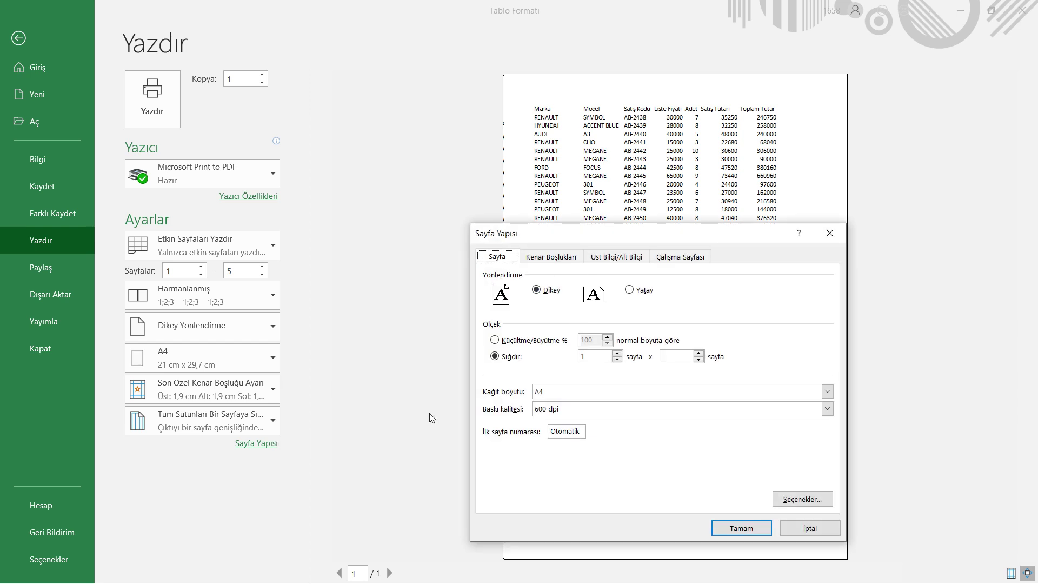
{"action": "left_click_drag", "start_coordinate": [616, 234], "coordinate": [597, 214]}
{"action": "left_click", "coordinate": [623, 272]}
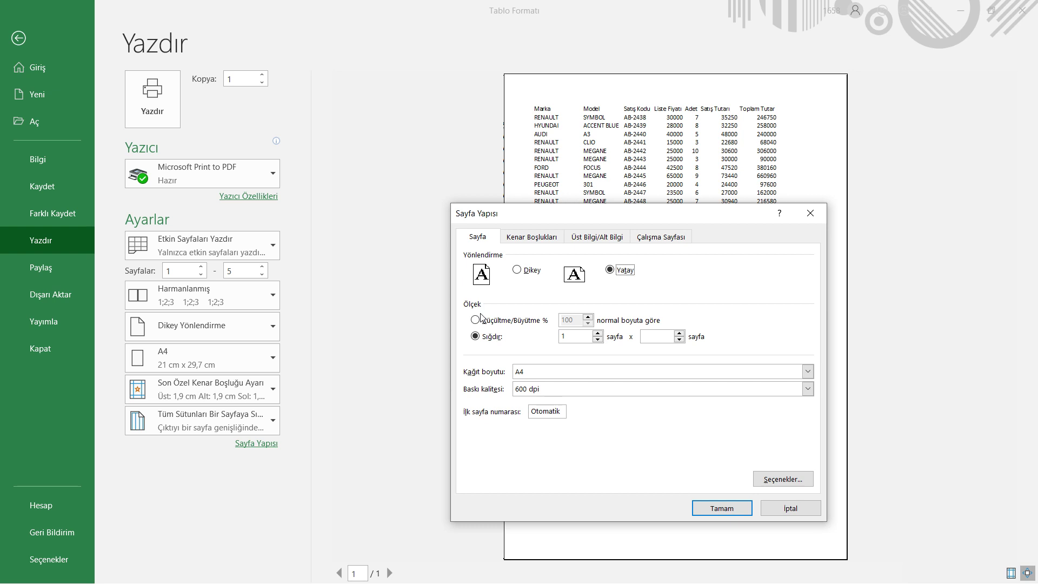
{"action": "left_click", "coordinate": [705, 509]}
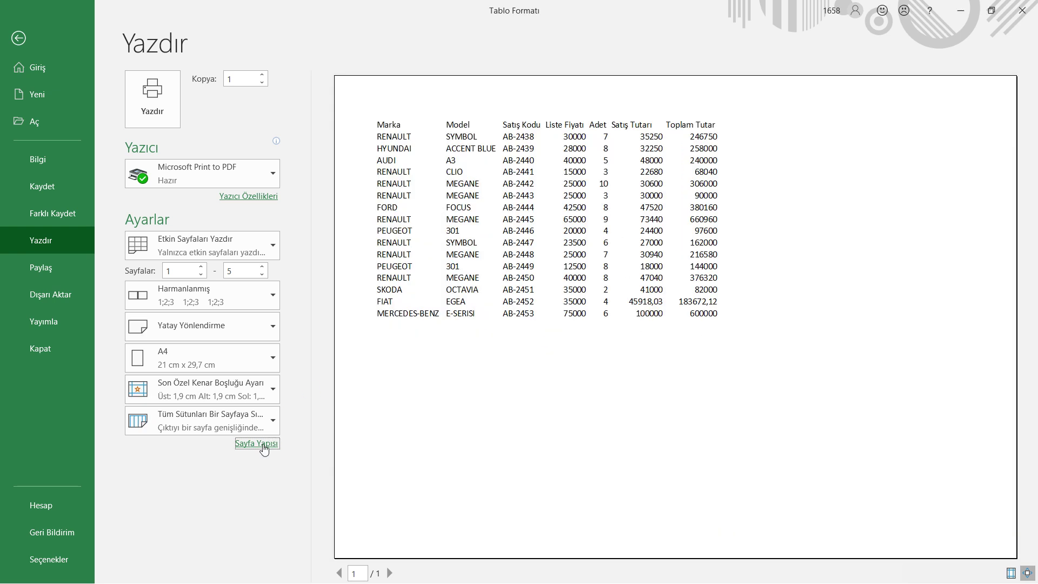
{"action": "left_click", "coordinate": [262, 443]}
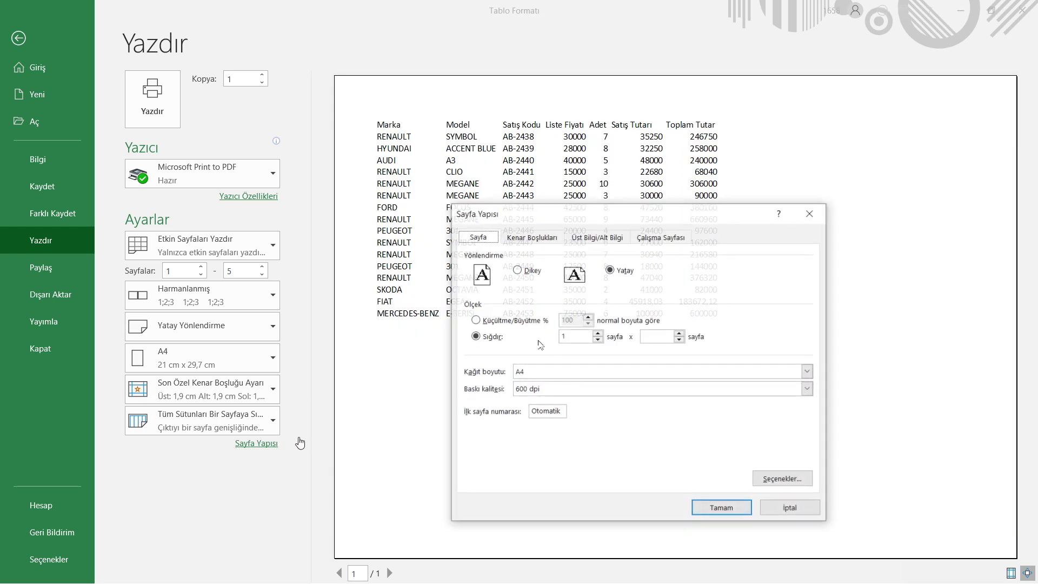
Switch to percentage scaling and try a 180% print scale, then 200%.
{"action": "left_click", "coordinate": [475, 320]}
{"action": "type", "text": "180"}
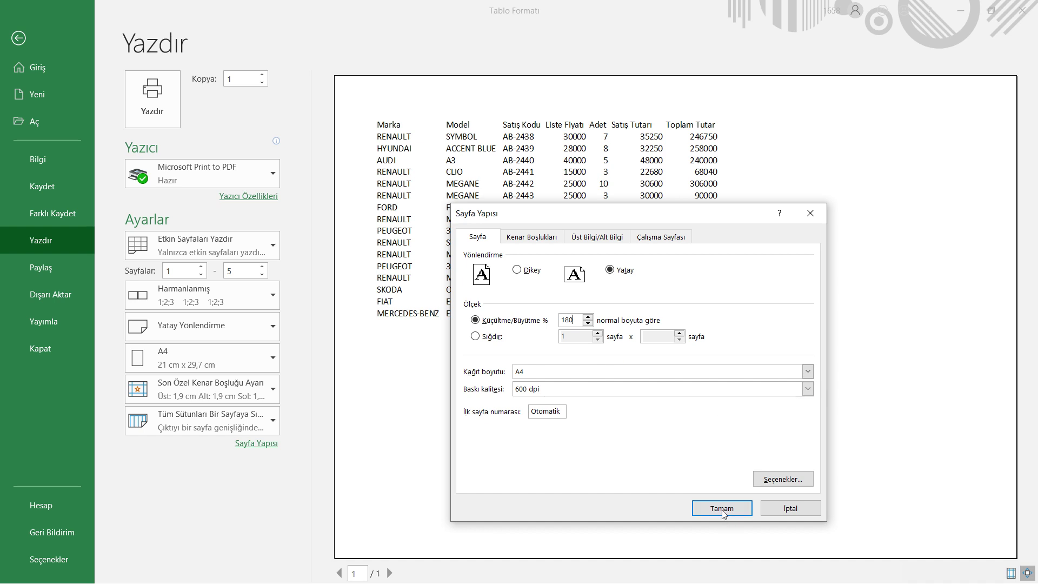
{"action": "left_click", "coordinate": [721, 508]}
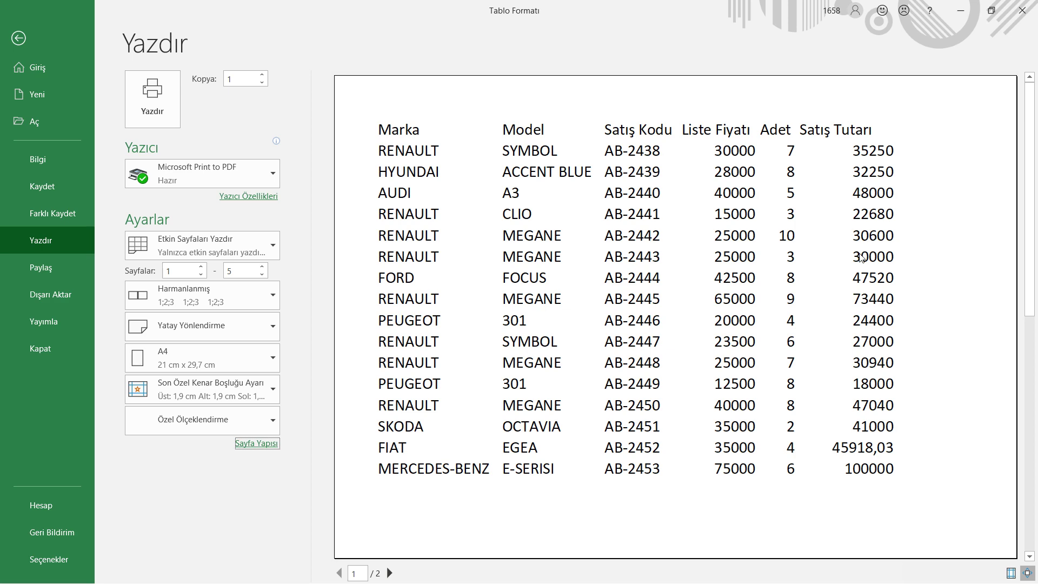
{"action": "left_click", "coordinate": [258, 443]}
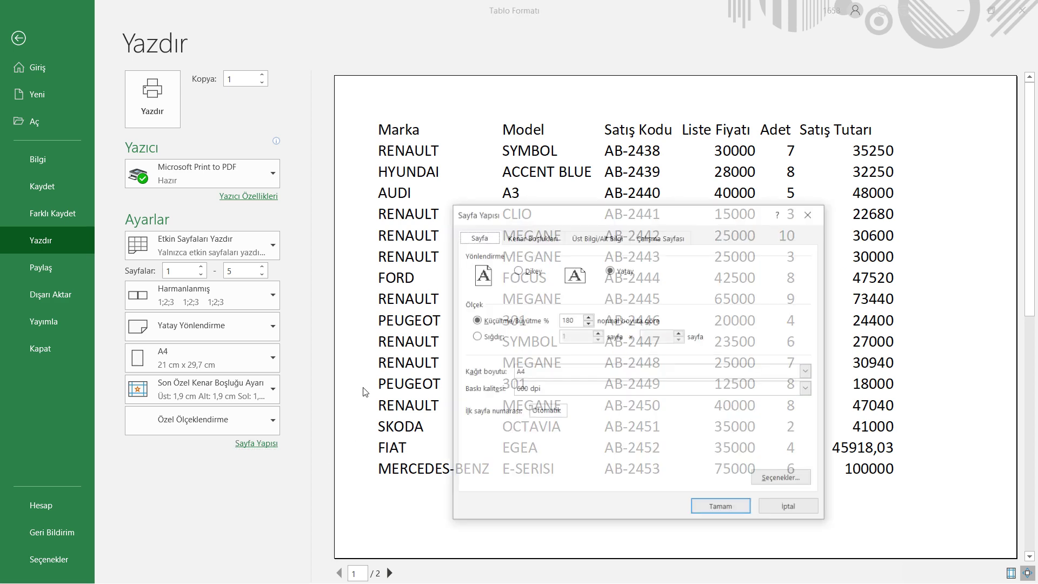
{"action": "double_click", "coordinate": [572, 320]}
{"action": "type", "text": "200"}
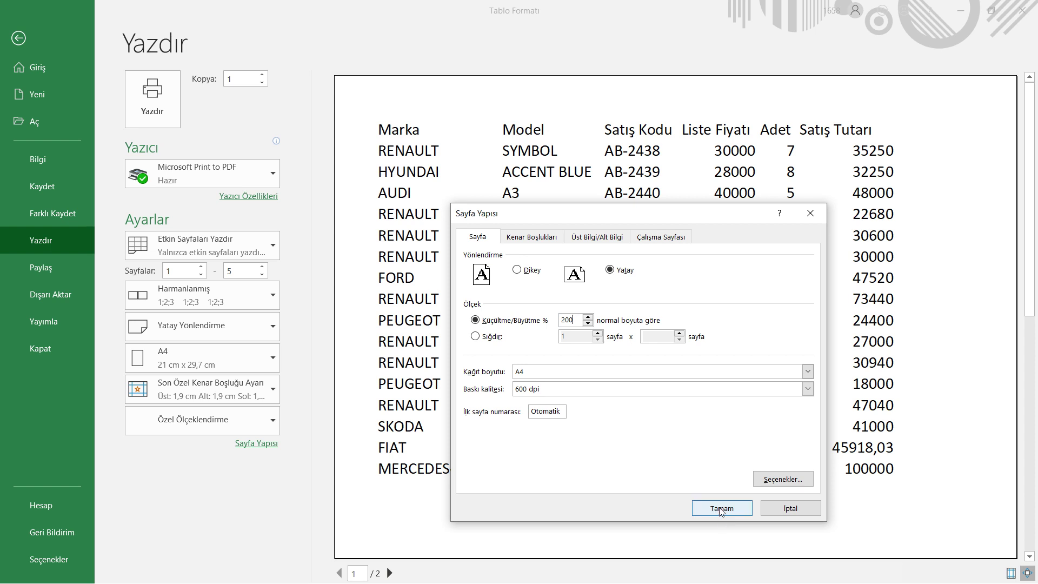
{"action": "left_click", "coordinate": [720, 508]}
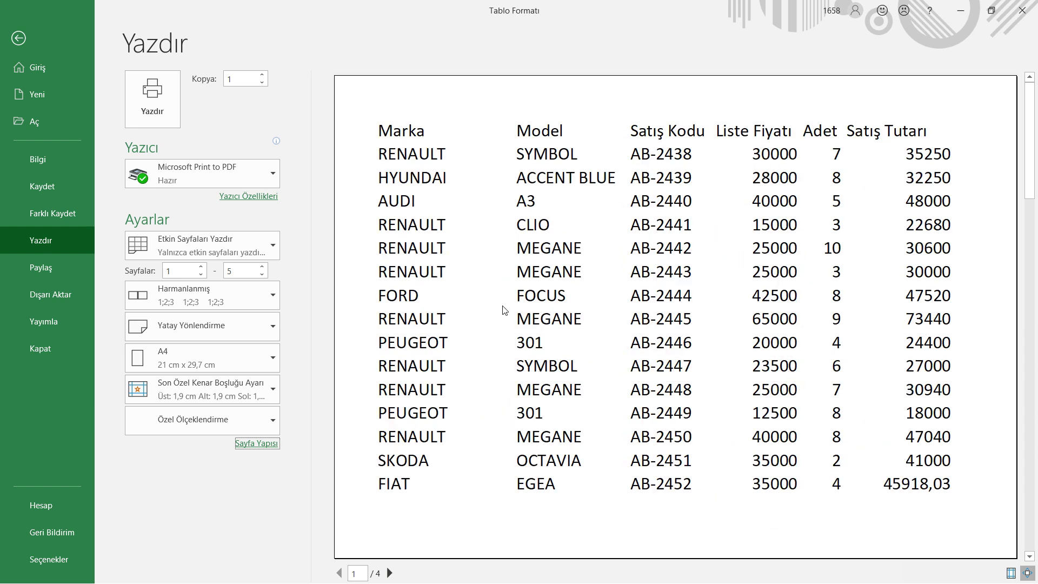
Page through the 200% preview to see how the table splits across pages.
{"action": "left_click", "coordinate": [388, 575]}
{"action": "left_click", "coordinate": [388, 575]}
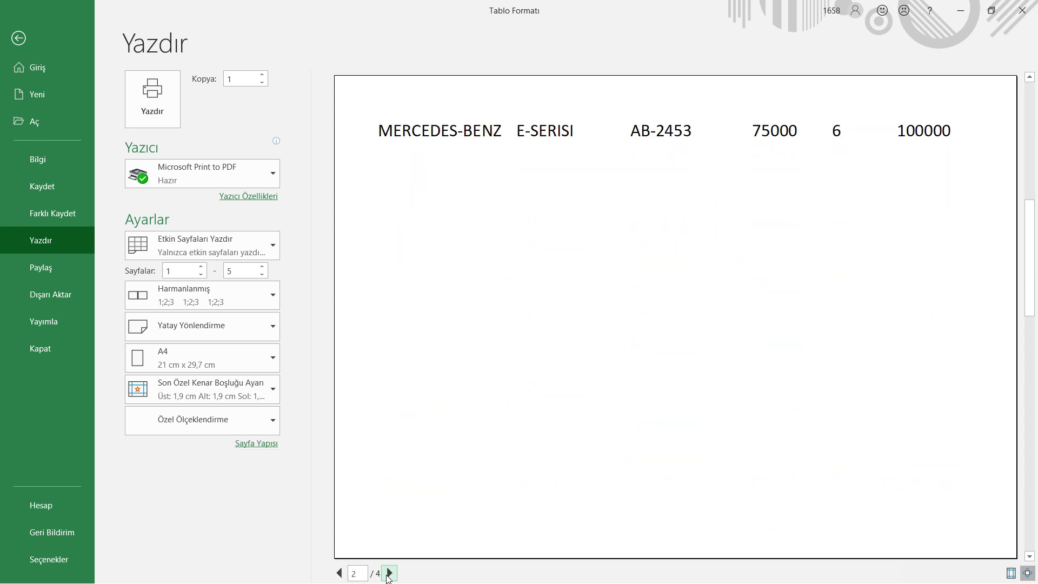
{"action": "left_click", "coordinate": [388, 575]}
{"action": "left_click", "coordinate": [388, 575]}
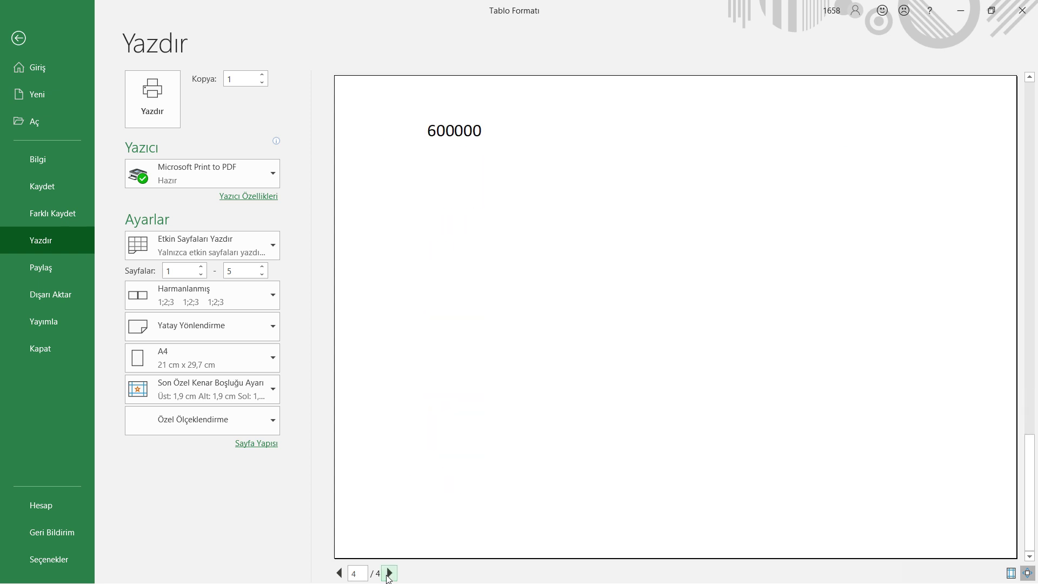
{"action": "left_click", "coordinate": [339, 573]}
{"action": "left_click", "coordinate": [340, 573]}
{"action": "left_click", "coordinate": [221, 240]}
{"action": "left_click", "coordinate": [208, 286]}
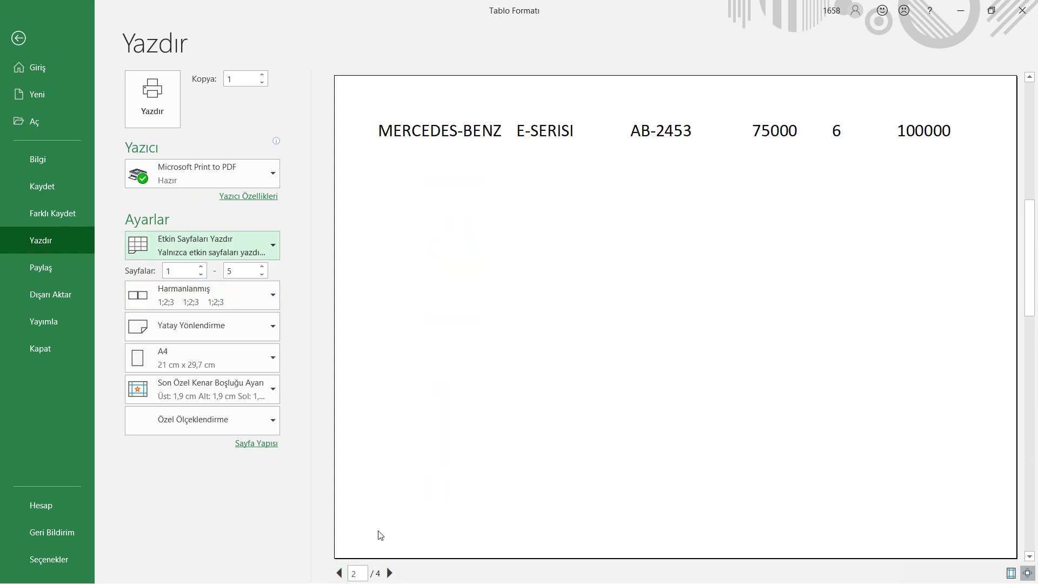
{"action": "left_click", "coordinate": [339, 573]}
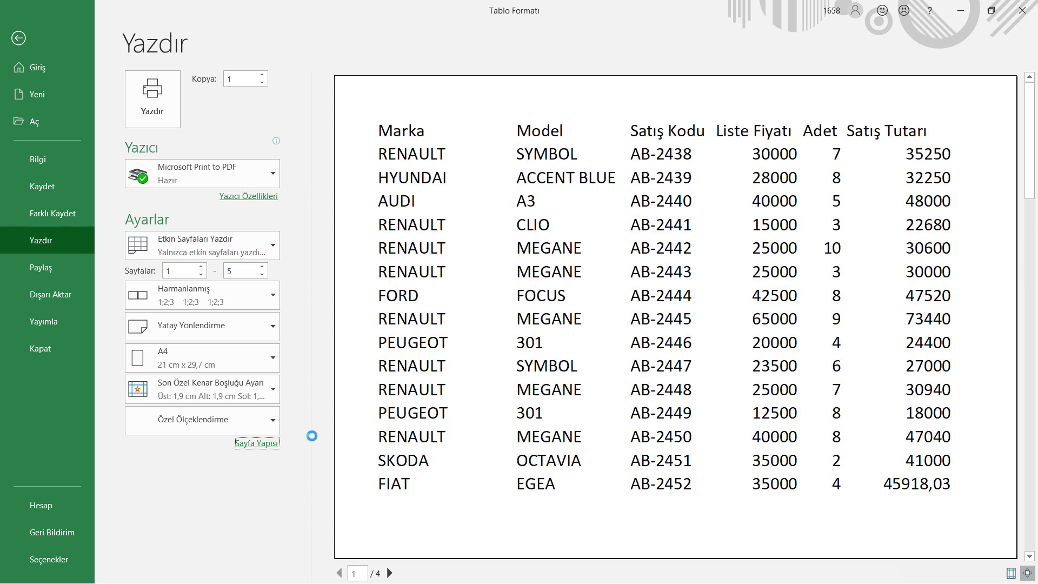
Reduce the print scale to 185% and check the second preview page.
{"action": "left_click", "coordinate": [258, 443]}
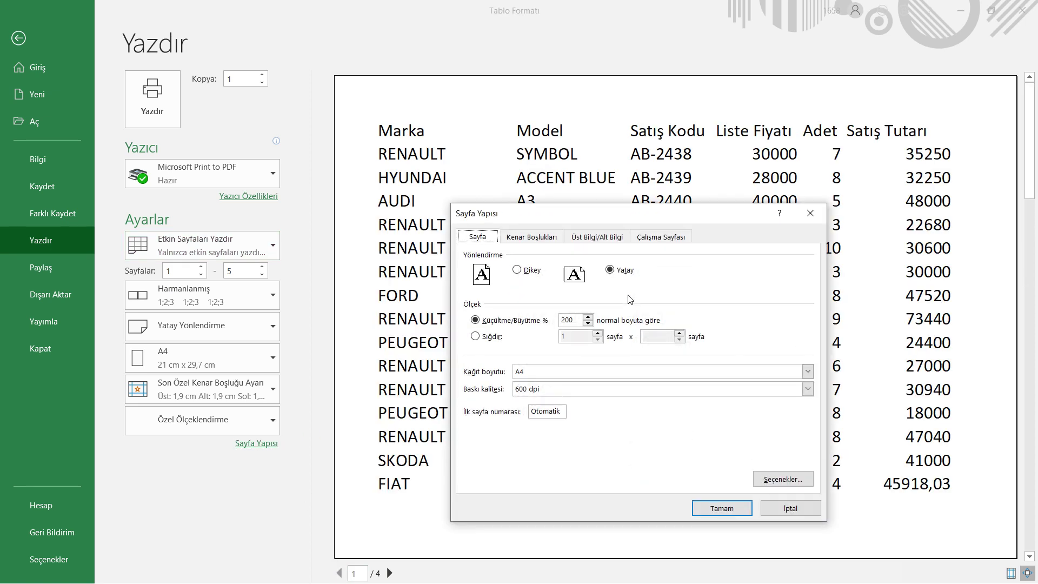
{"action": "left_click", "coordinate": [588, 323]}
{"action": "left_click", "coordinate": [588, 323]}
{"action": "left_click", "coordinate": [588, 324]}
{"action": "left_click", "coordinate": [710, 509]}
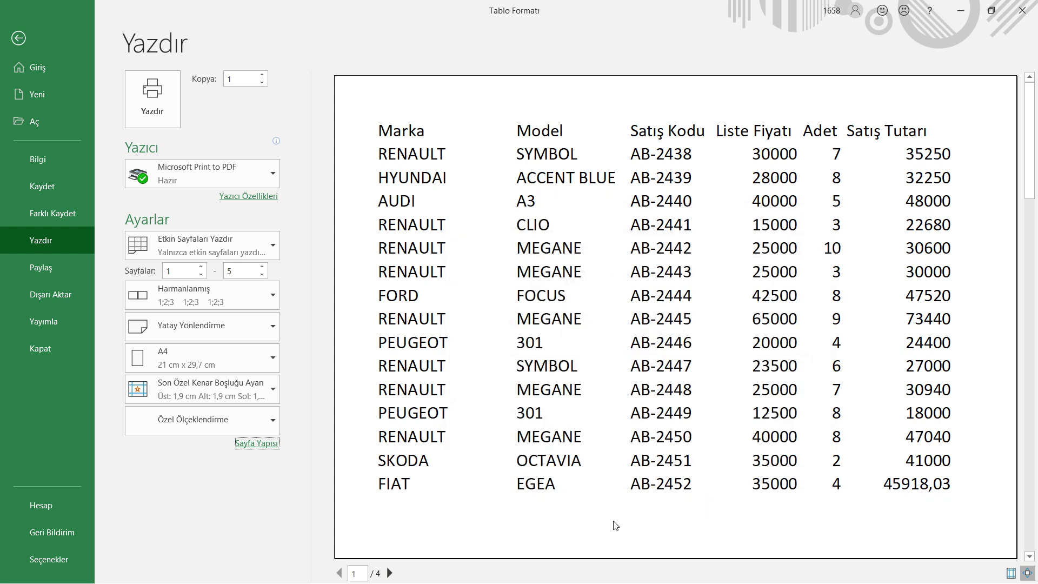
{"action": "left_click", "coordinate": [390, 572]}
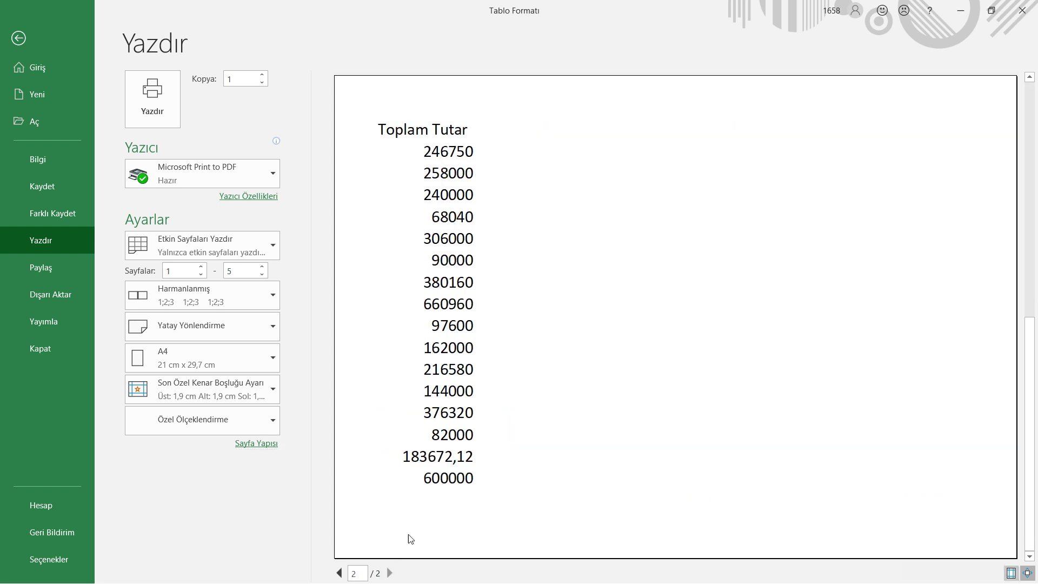
{"action": "left_click", "coordinate": [340, 572]}
Lower the print scale to 180% and then 175%, checking the preview each time.
{"action": "left_click", "coordinate": [262, 445]}
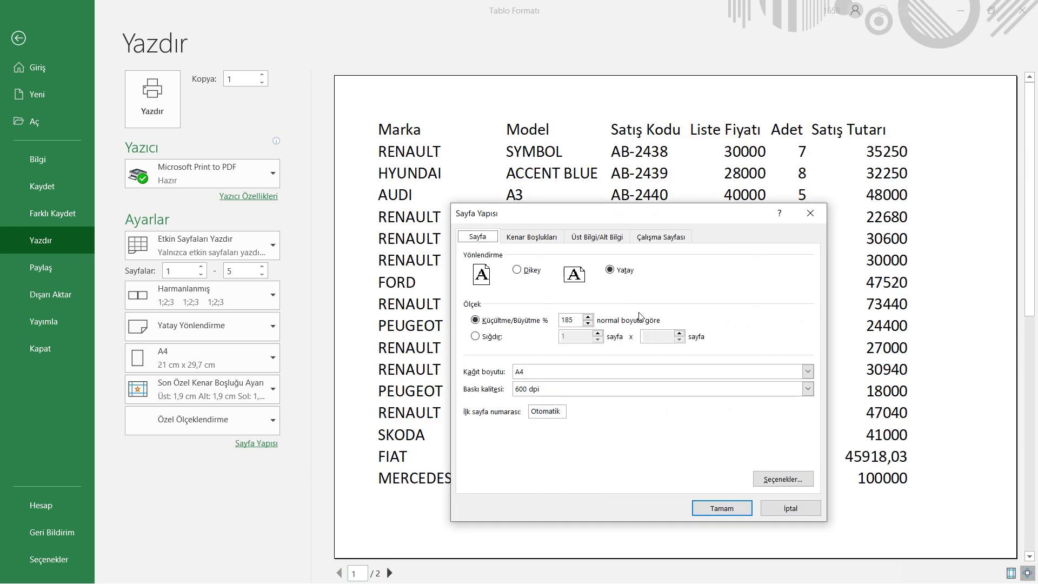
{"action": "left_click", "coordinate": [587, 323]}
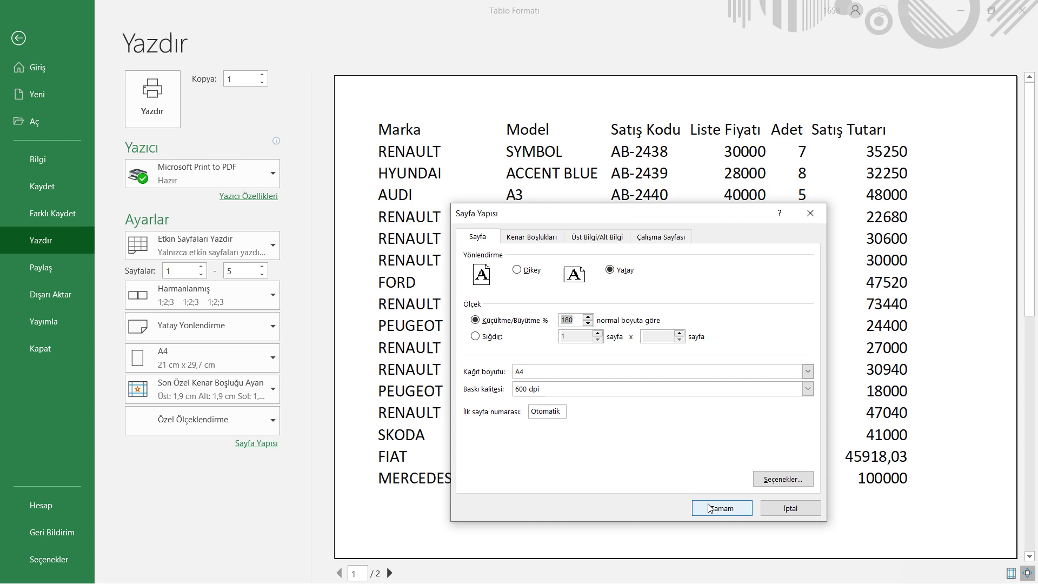
{"action": "left_click", "coordinate": [722, 508]}
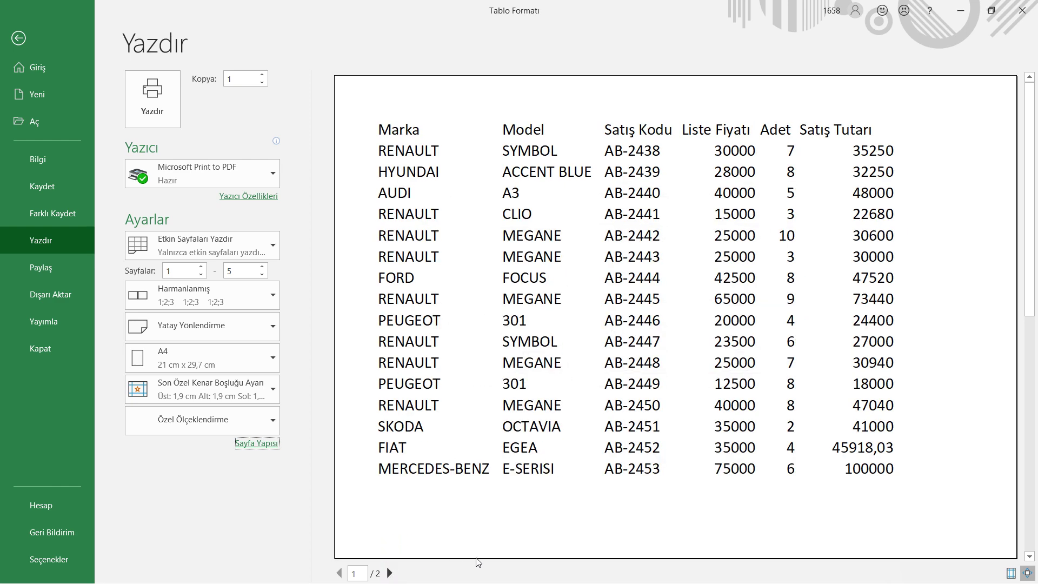
{"action": "left_click", "coordinate": [260, 444]}
{"action": "left_click", "coordinate": [587, 323]}
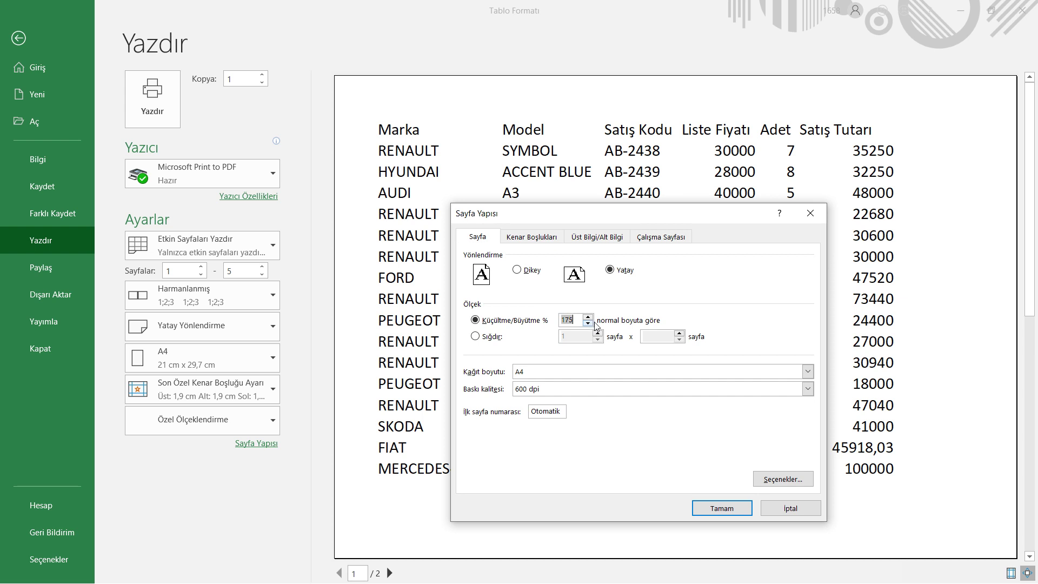
{"action": "left_click", "coordinate": [727, 514]}
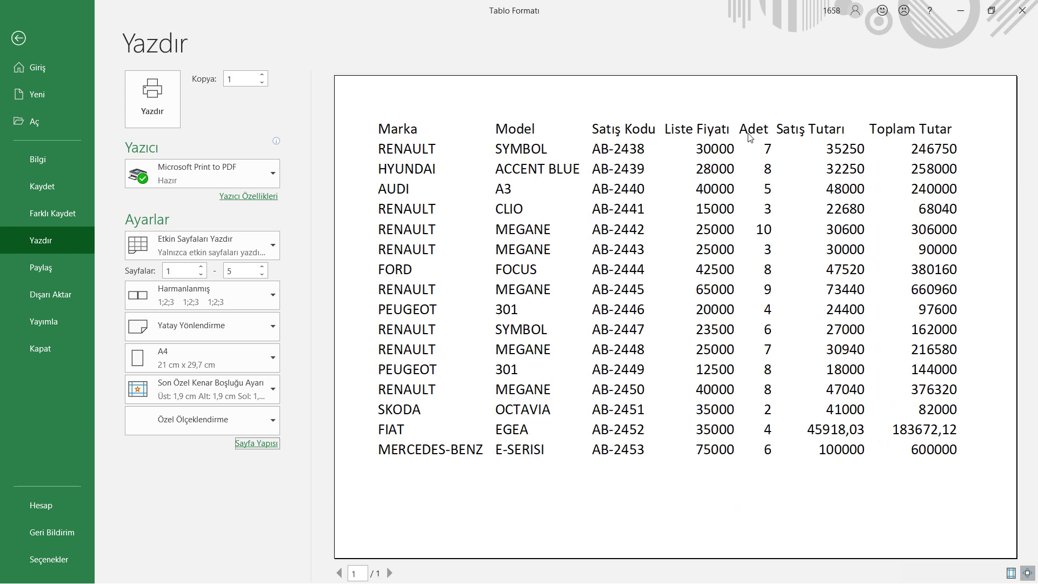
{"action": "left_click", "coordinate": [257, 445]}
Try fit-to-one-page scaling, then switch back to a 150% percentage scale.
{"action": "left_click", "coordinate": [476, 336]}
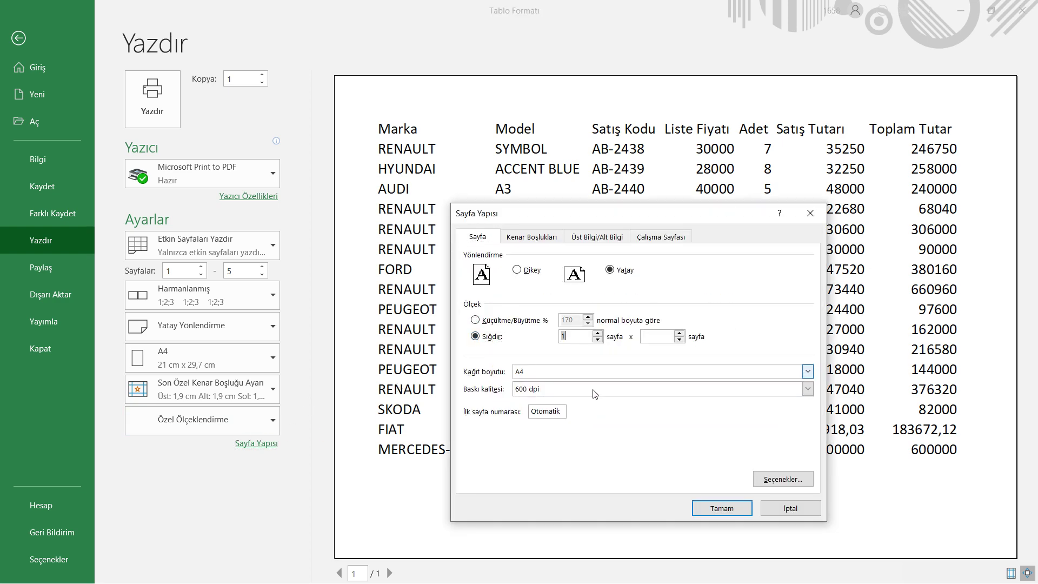
{"action": "left_click", "coordinate": [708, 507]}
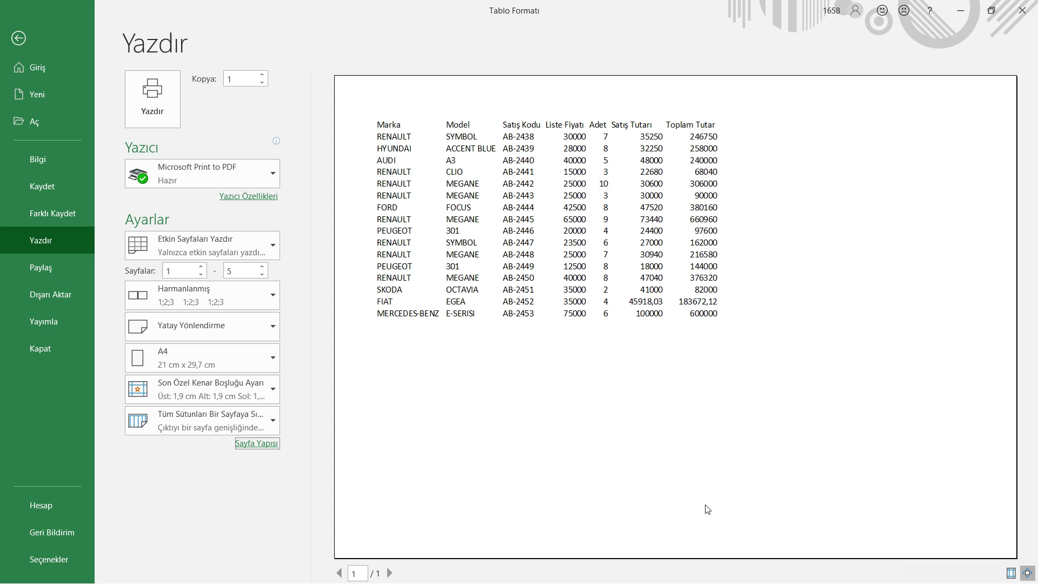
{"action": "left_click", "coordinate": [253, 445]}
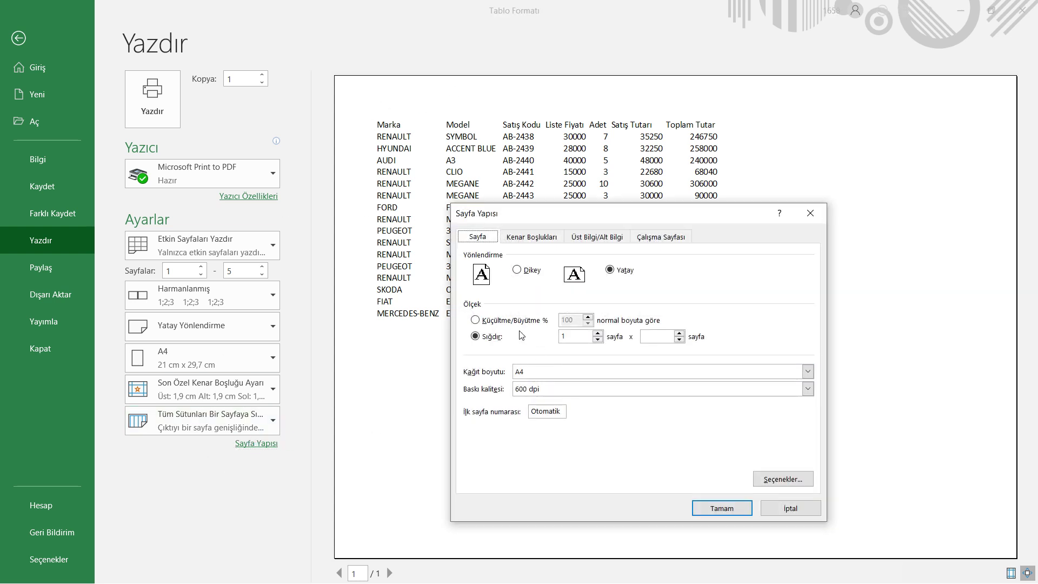
{"action": "left_click", "coordinate": [475, 319]}
{"action": "type", "text": "15"}
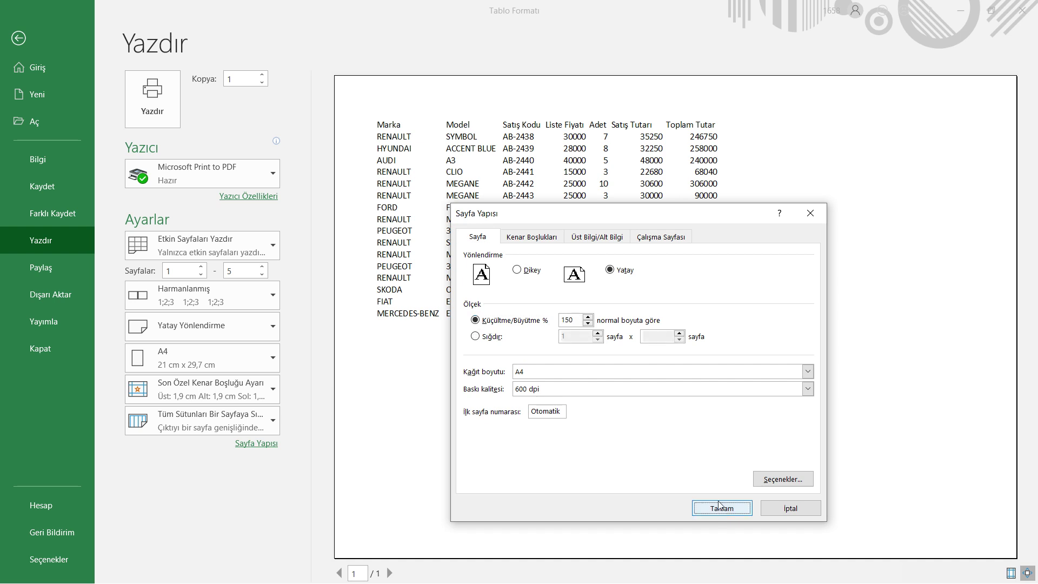
{"action": "left_click", "coordinate": [722, 508]}
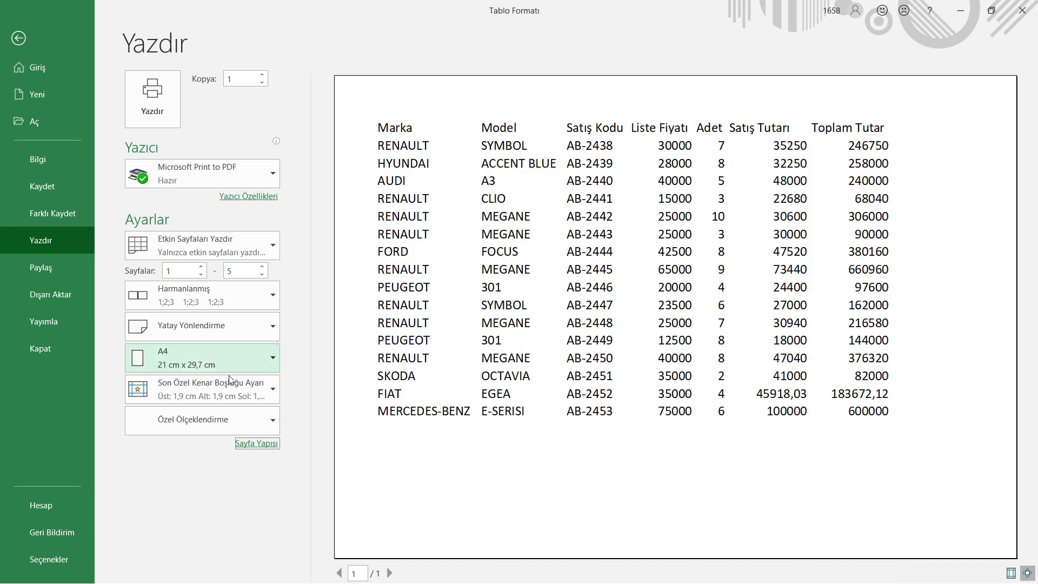
{"action": "left_click", "coordinate": [257, 443]}
Check the paper size and print quality lists, keeping A4 and 600 dpi.
{"action": "left_click", "coordinate": [532, 373]}
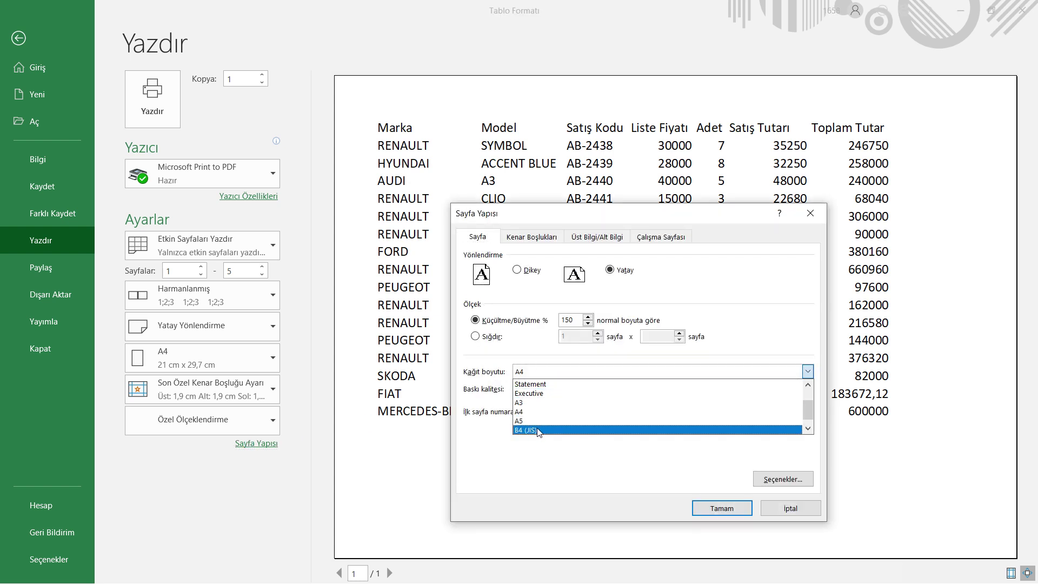
{"action": "left_click", "coordinate": [515, 449]}
{"action": "left_click", "coordinate": [552, 389]}
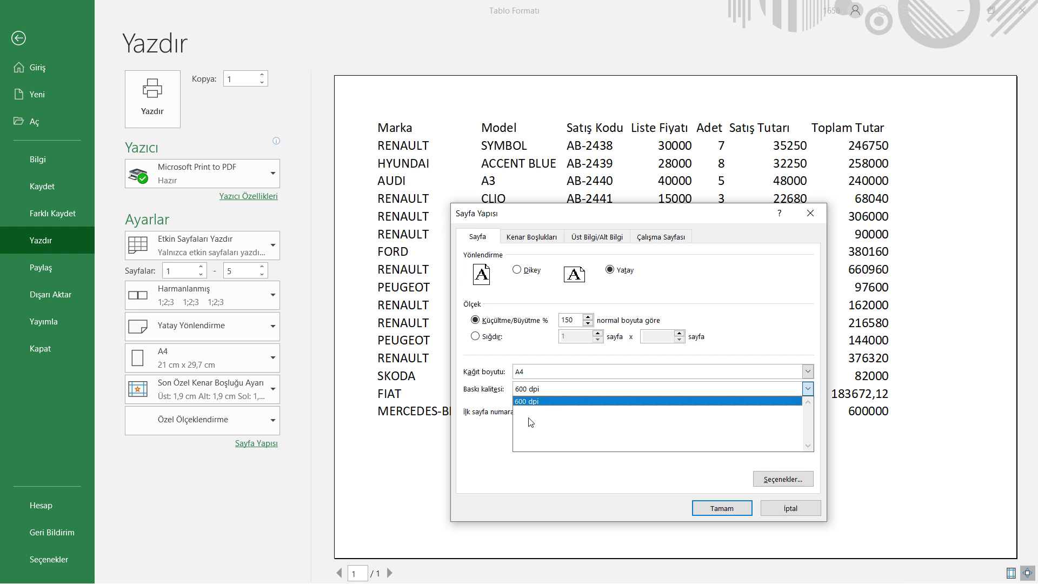
{"action": "left_click", "coordinate": [485, 437]}
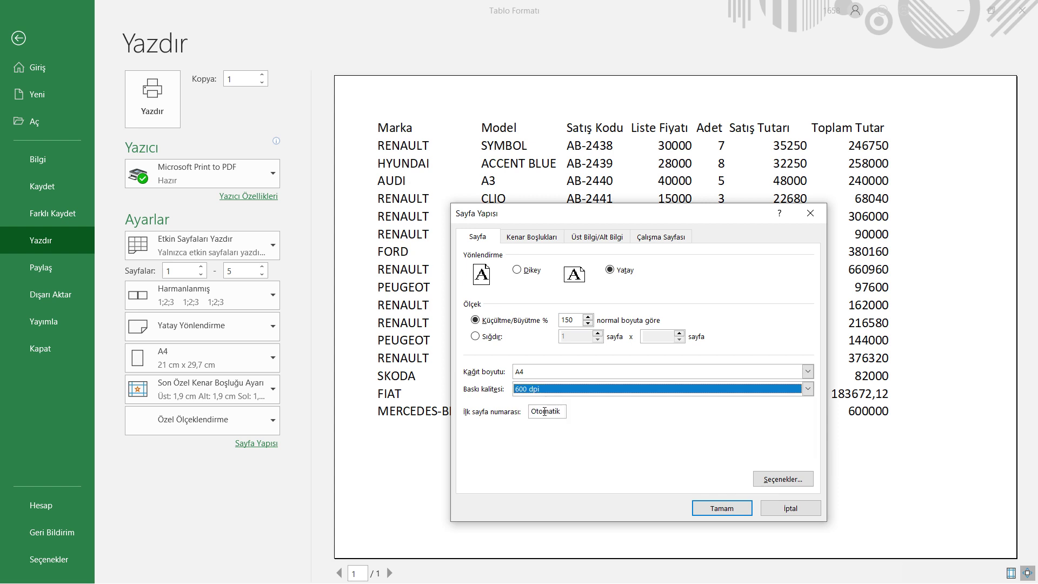
Review the Print to PDF properties and advanced options, keeping landscape A4.
{"action": "left_click", "coordinate": [797, 479]}
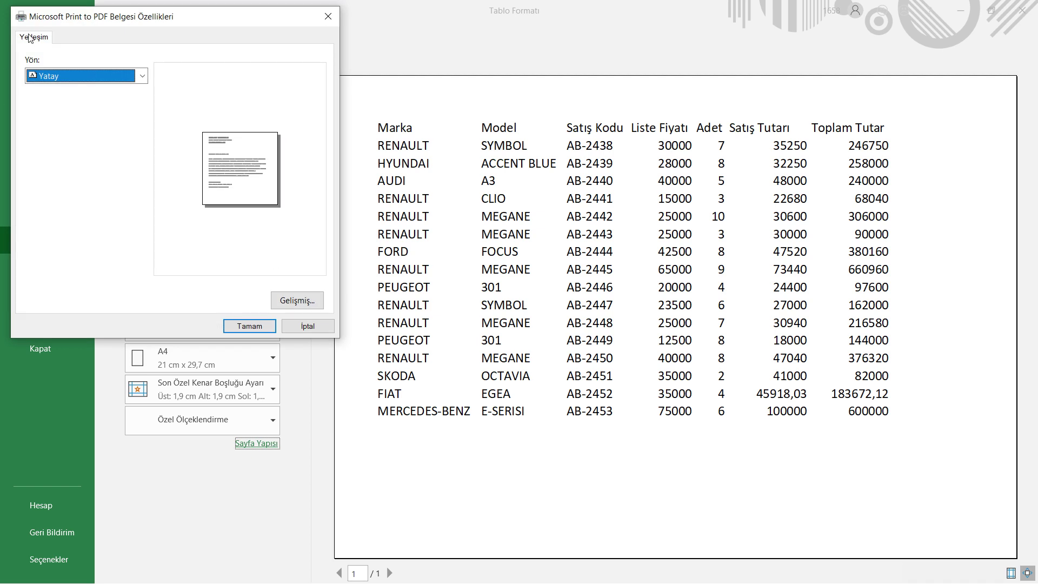
{"action": "left_click", "coordinate": [141, 76]}
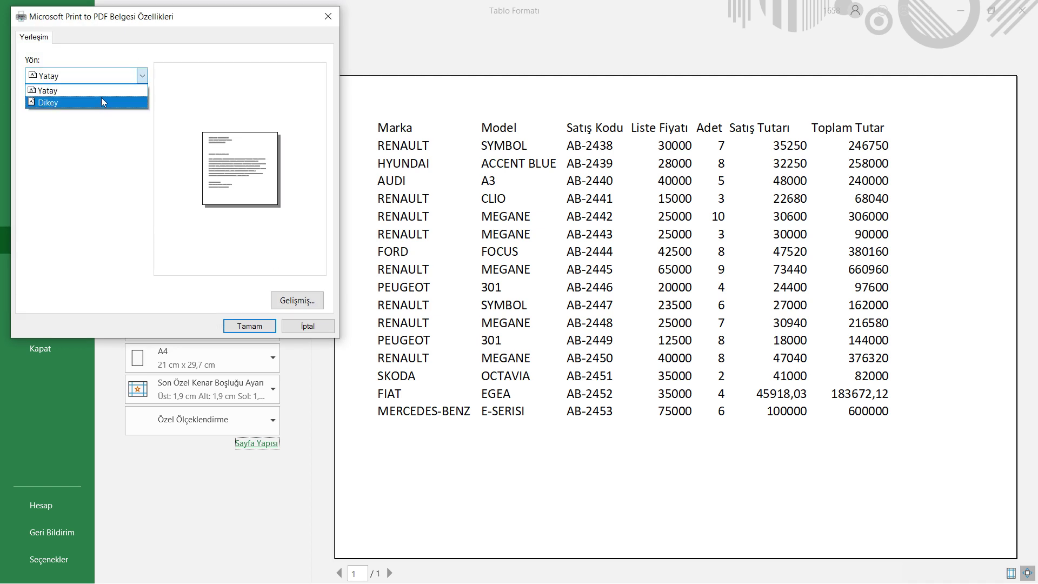
{"action": "left_click", "coordinate": [122, 259]}
{"action": "left_click", "coordinate": [290, 299]}
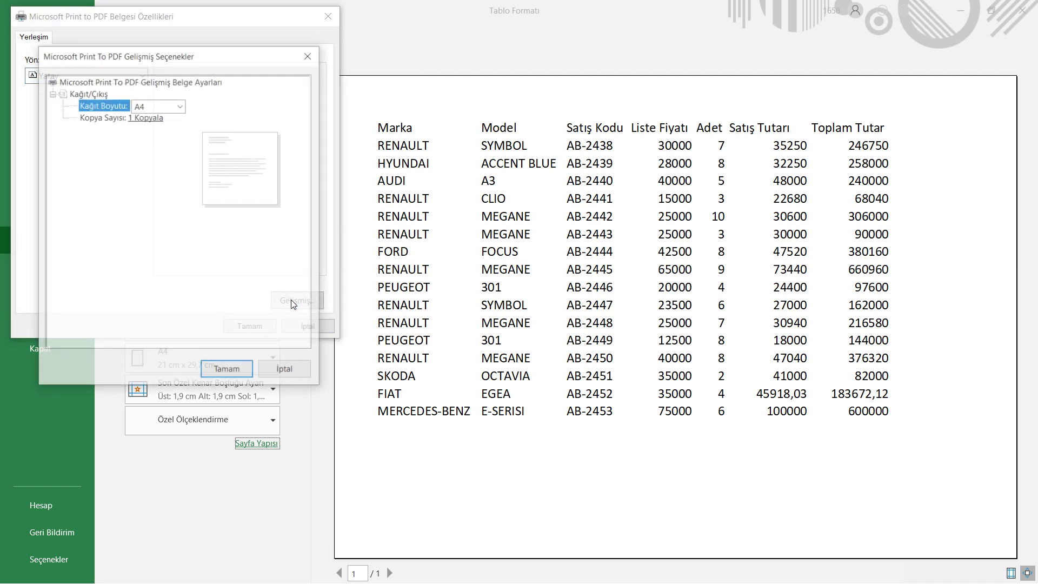
{"action": "left_click", "coordinate": [180, 107]}
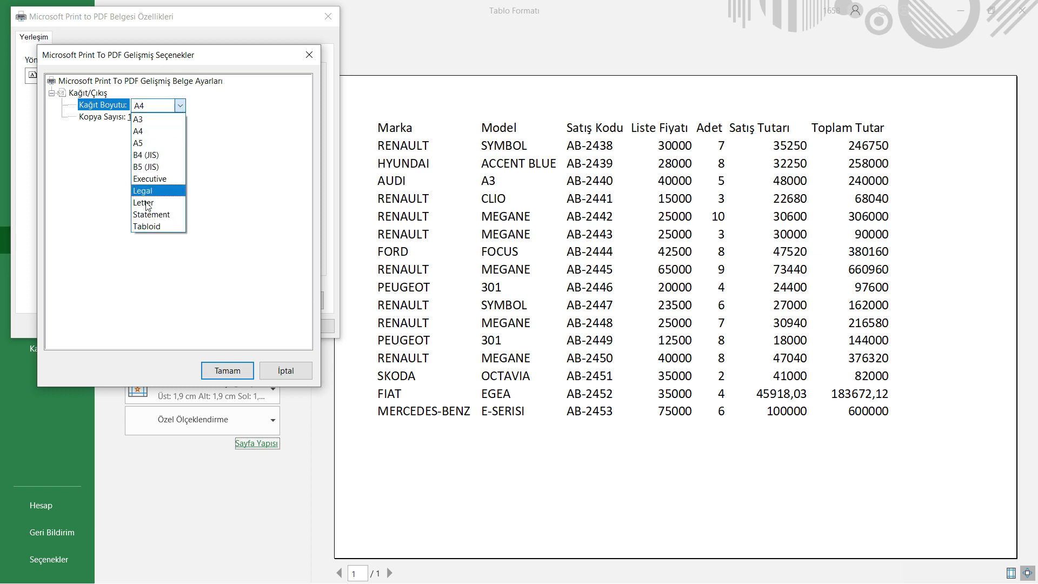
{"action": "left_click", "coordinate": [226, 374]}
{"action": "left_click", "coordinate": [226, 374]}
{"action": "left_click", "coordinate": [270, 324]}
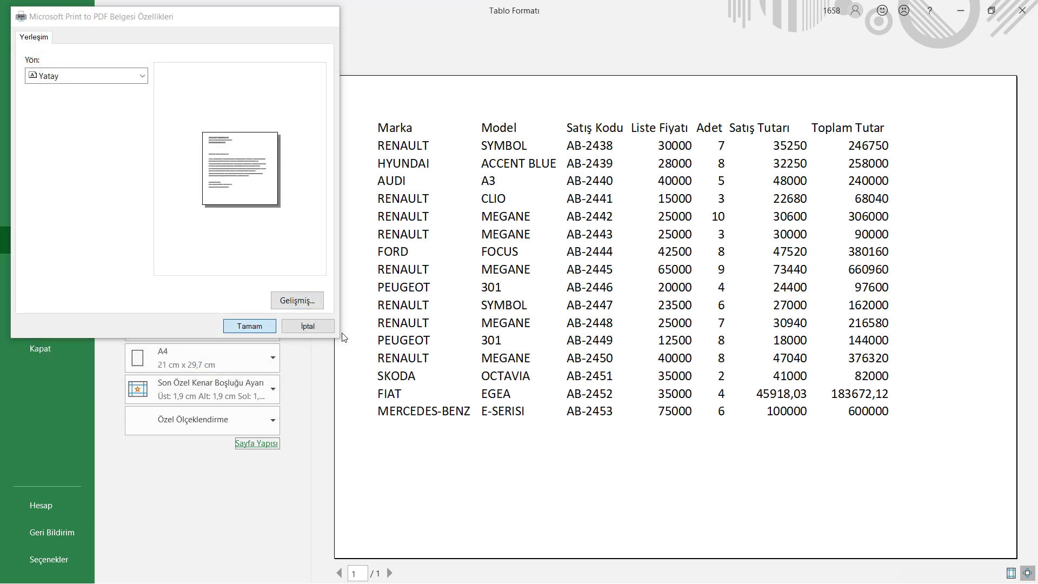
{"action": "left_click_drag", "start_coordinate": [604, 220], "coordinate": [583, 84]}
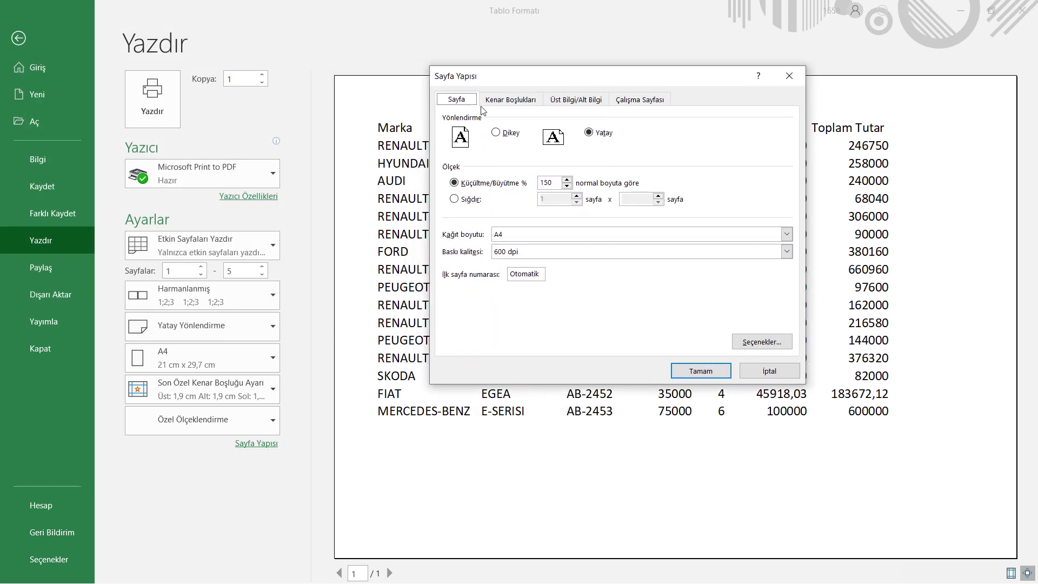
Set top, bottom, left, right, header and footer margins to 0 cm and centre the table both ways.
{"action": "left_click", "coordinate": [482, 103]}
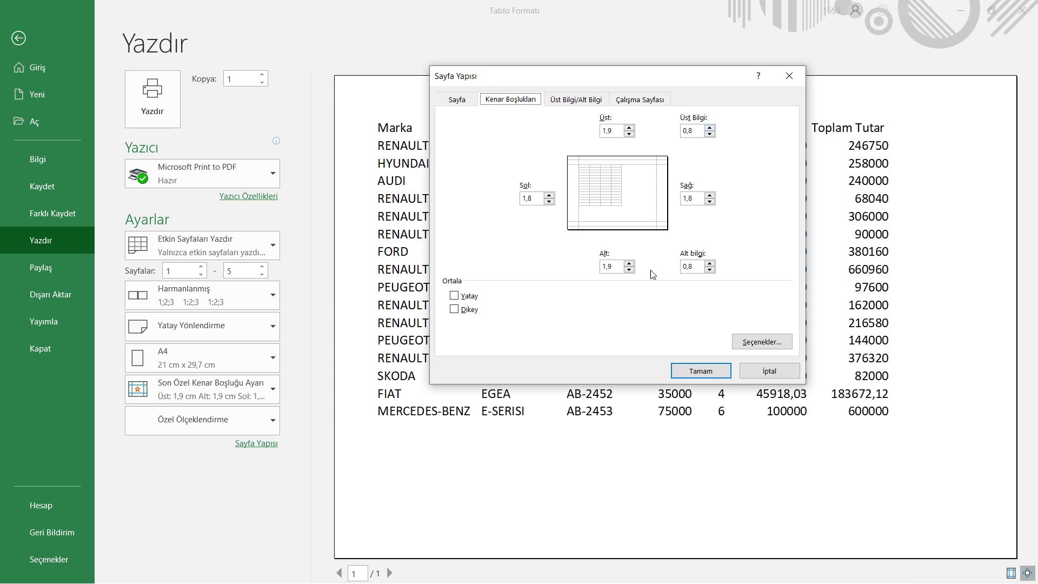
{"action": "left_click", "coordinate": [549, 201]}
{"action": "left_click", "coordinate": [629, 135]}
{"action": "left_click", "coordinate": [709, 133]}
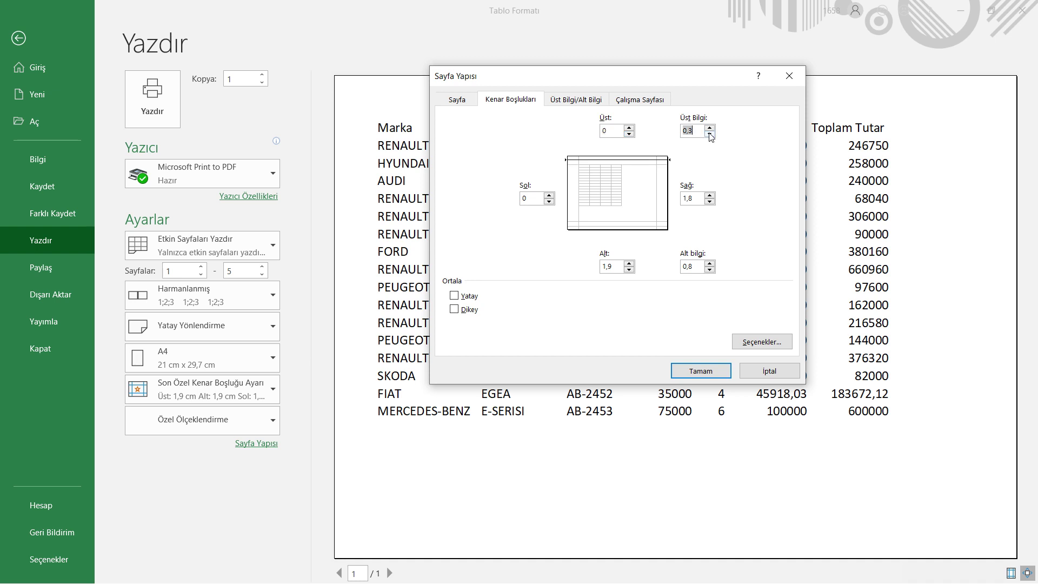
{"action": "left_click", "coordinate": [709, 202]}
{"action": "left_click", "coordinate": [710, 269]}
{"action": "left_click", "coordinate": [709, 269]}
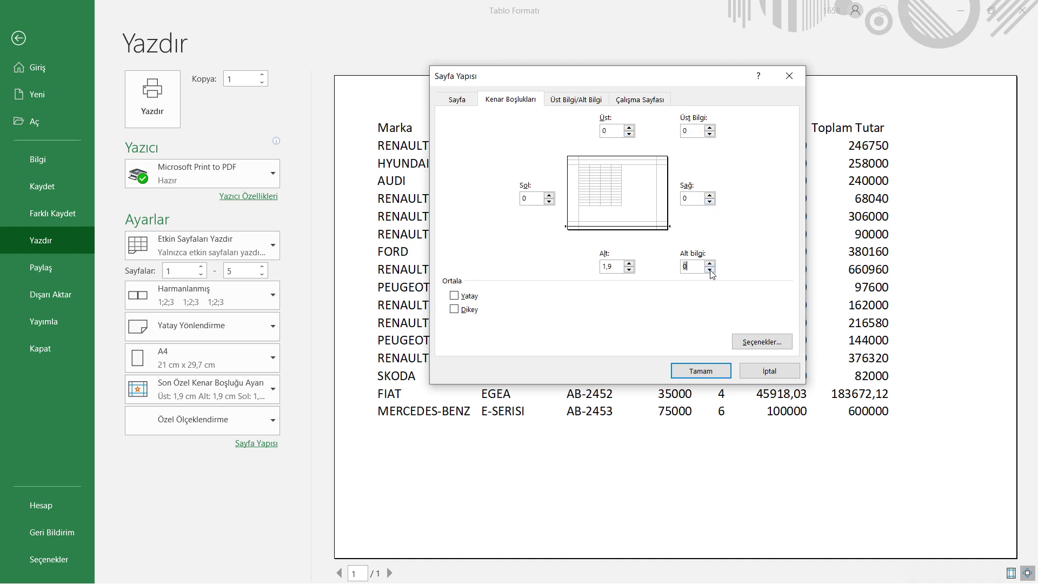
{"action": "left_click", "coordinate": [629, 270]}
{"action": "left_click", "coordinate": [454, 296]}
{"action": "left_click", "coordinate": [454, 309]}
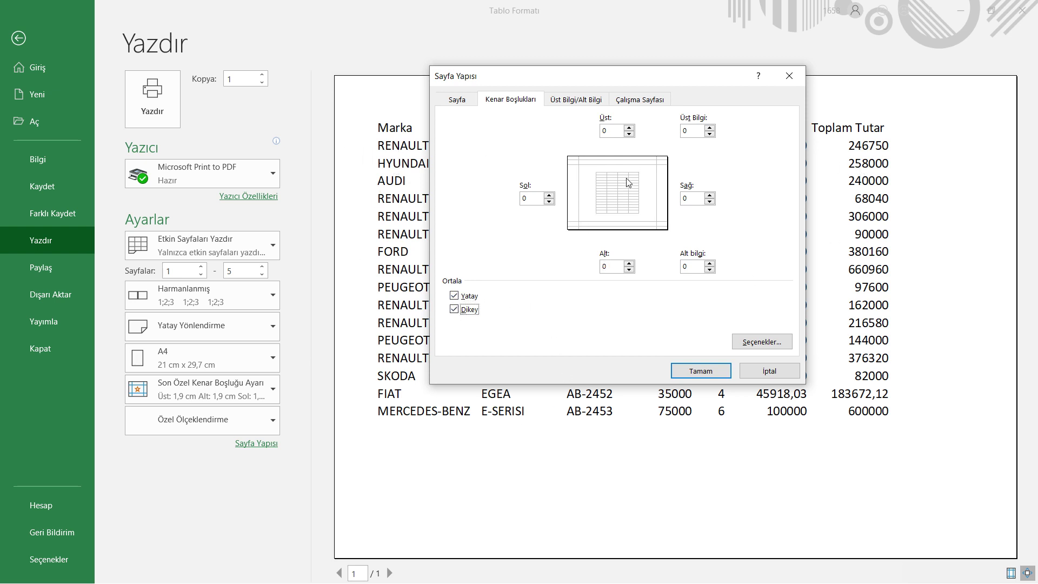
{"action": "left_click", "coordinate": [719, 371]}
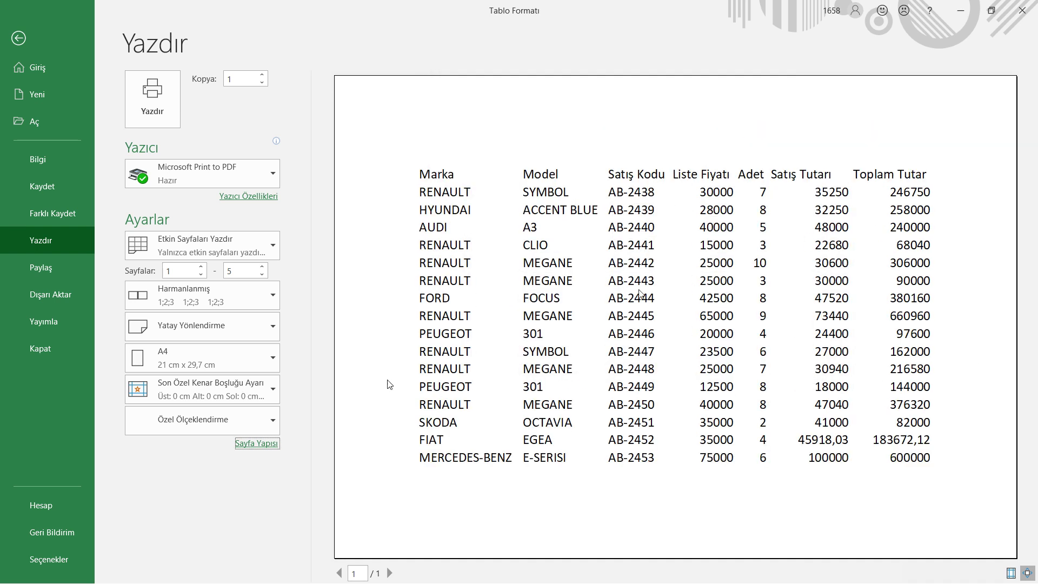
{"action": "left_click", "coordinate": [268, 444]}
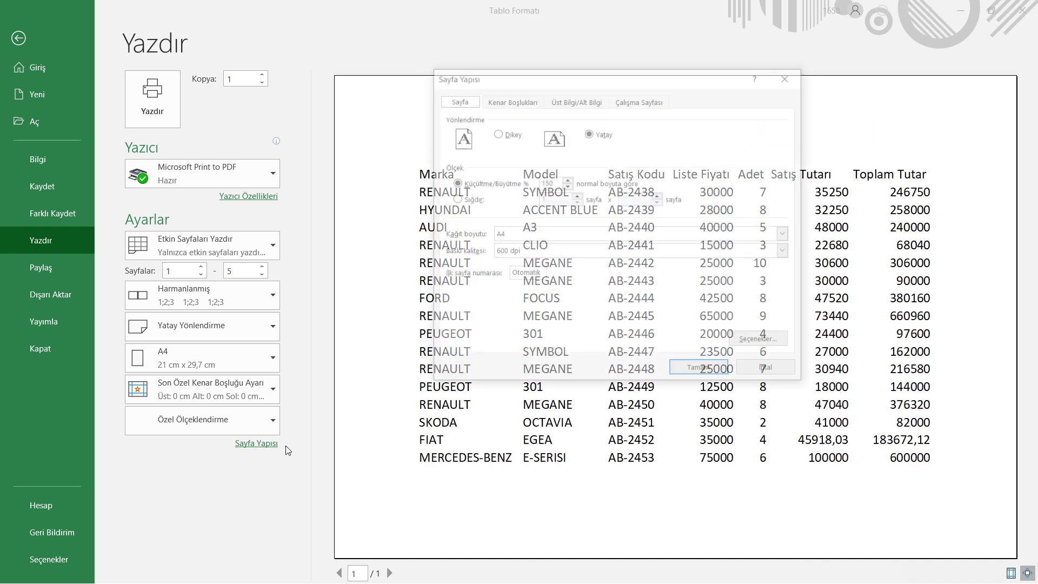
On the Header/Footer tab, choose (yok) as the header preset.
{"action": "left_click", "coordinate": [509, 97]}
{"action": "left_click", "coordinate": [577, 101]}
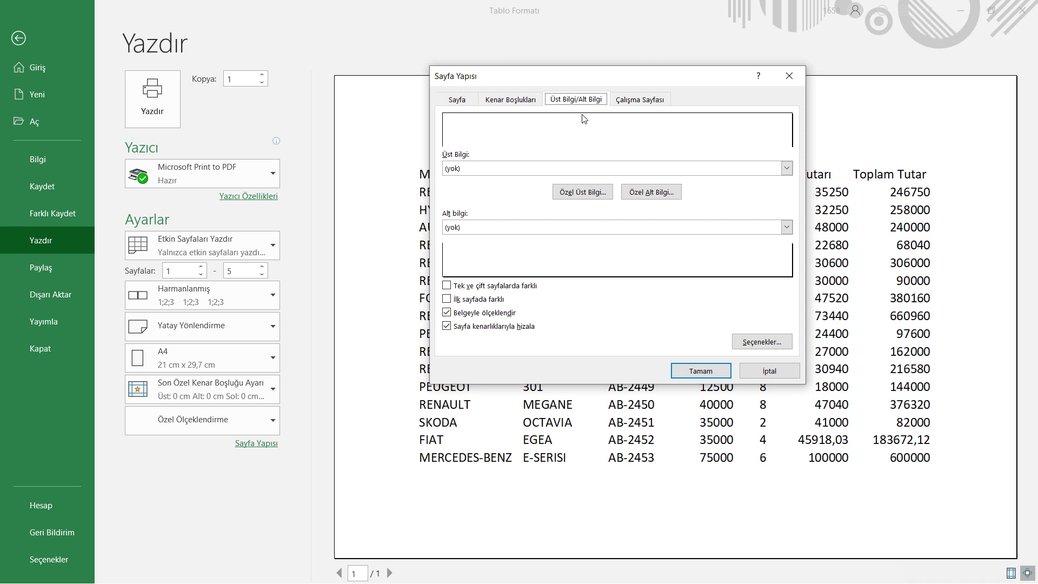
{"action": "left_click", "coordinate": [569, 169]}
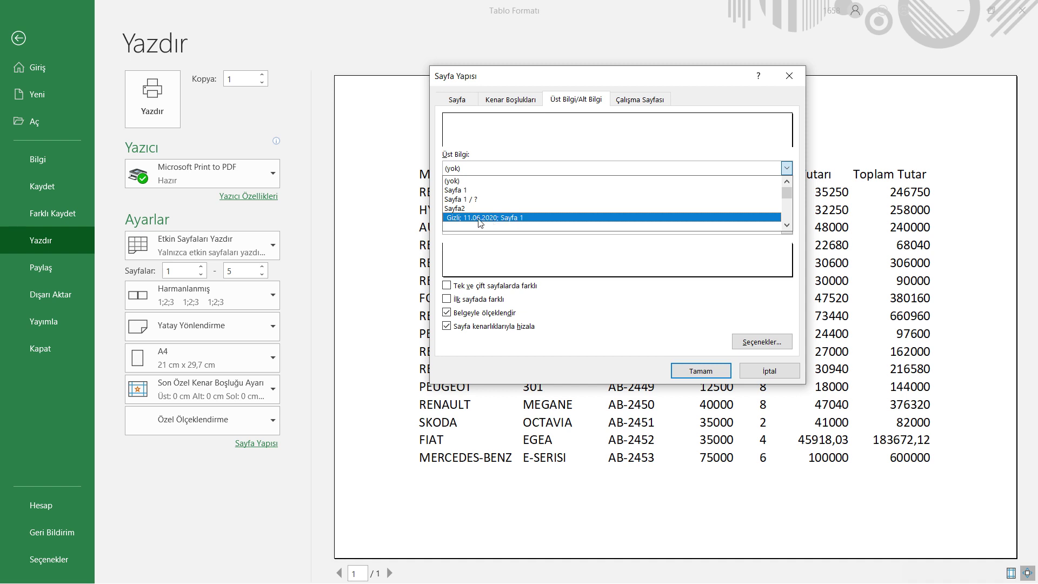
{"action": "left_click", "coordinate": [547, 183]}
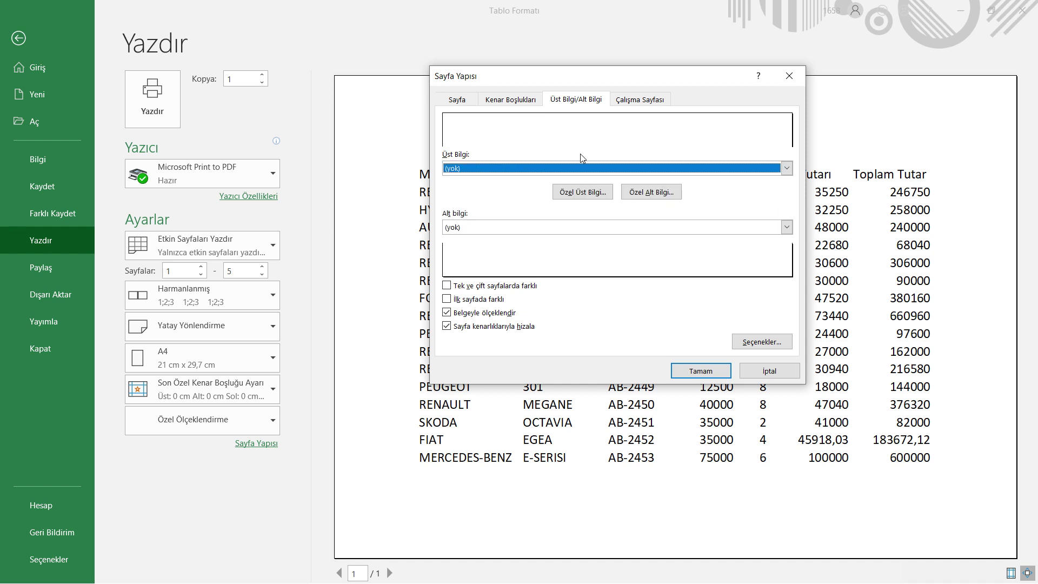
Type the author's name into the custom header's left section and select it.
{"action": "left_click", "coordinate": [585, 196]}
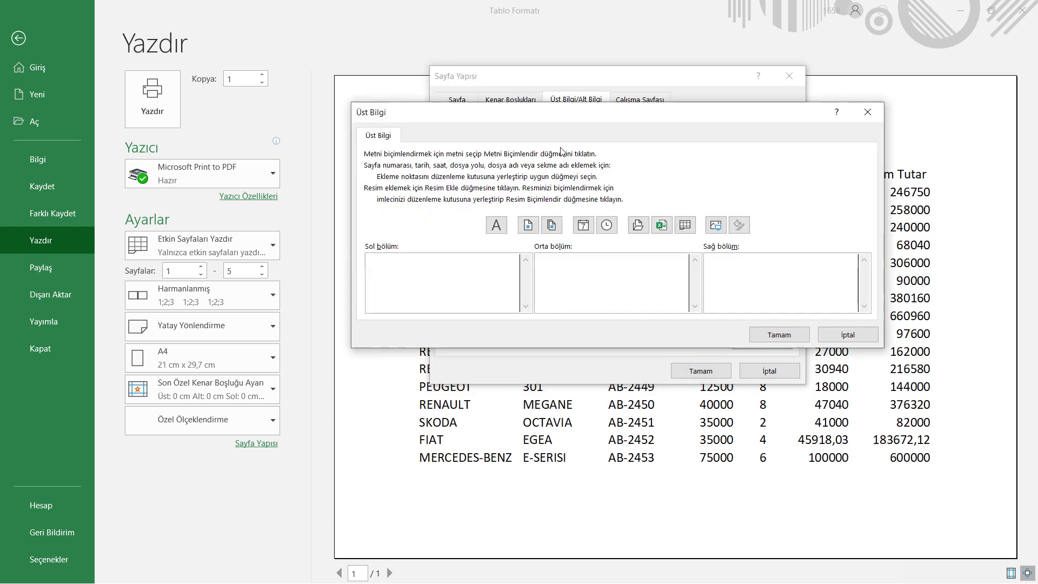
{"action": "left_click_drag", "start_coordinate": [572, 119], "coordinate": [559, 63]}
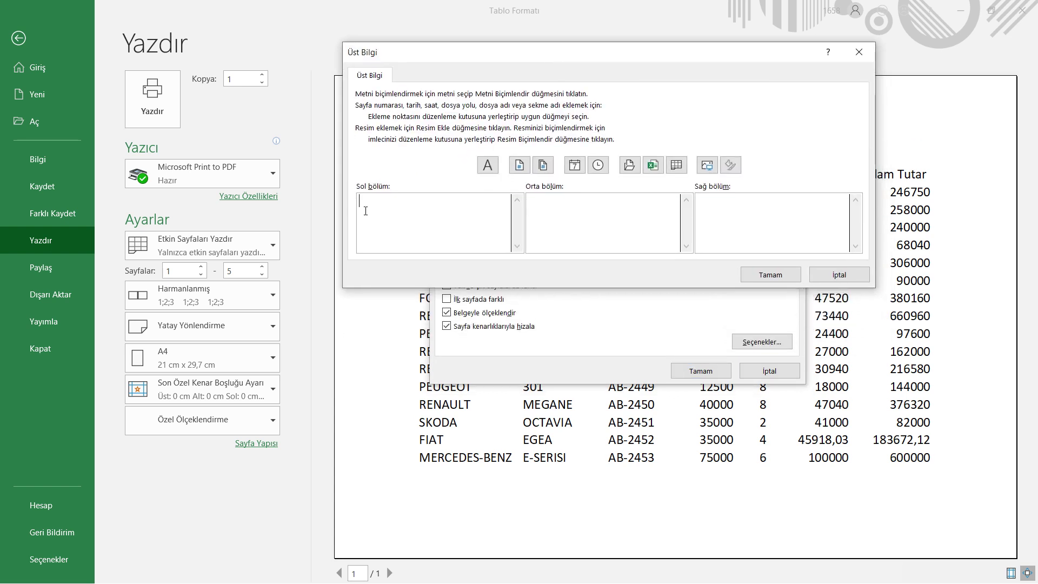
{"action": "type", "text": "uzhan "}
{"action": "type", "text": "ÇOLAK"}
{"action": "left_click_drag", "start_coordinate": [434, 205], "coordinate": [357, 201]}
Set the name's font to Abadi bold, leaving no strikethrough or sub/superscript effects.
{"action": "left_click", "coordinate": [486, 171]}
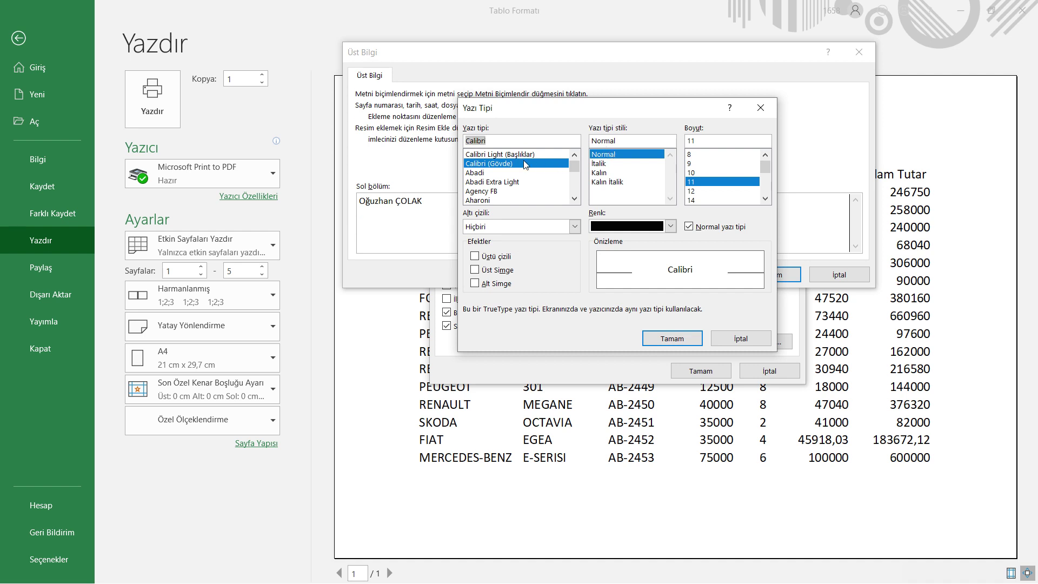
{"action": "left_click", "coordinate": [508, 173]}
{"action": "left_click", "coordinate": [600, 173]}
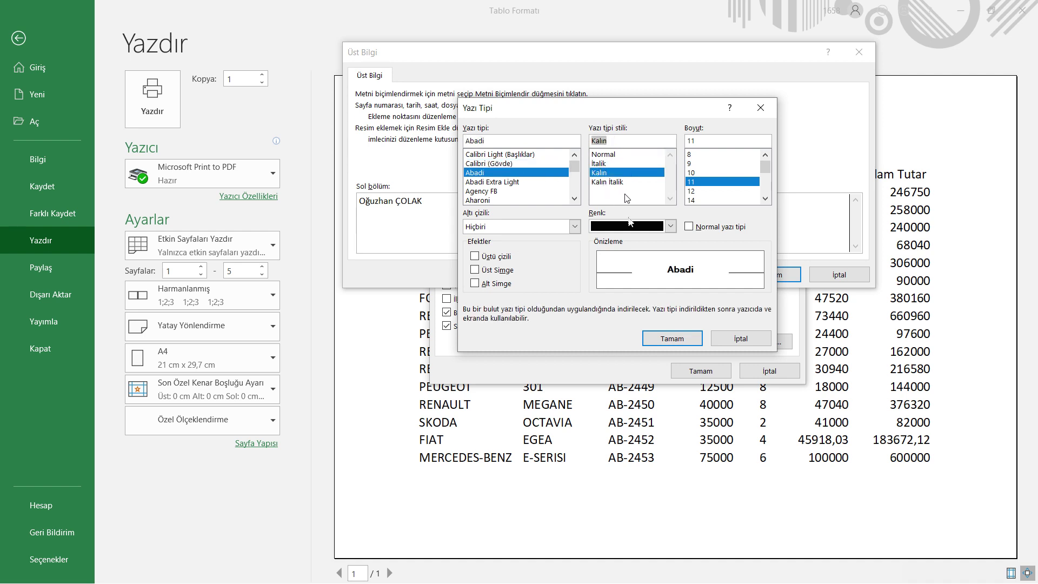
{"action": "left_click", "coordinate": [475, 257]}
{"action": "left_click", "coordinate": [486, 269]}
{"action": "left_click", "coordinate": [475, 283]}
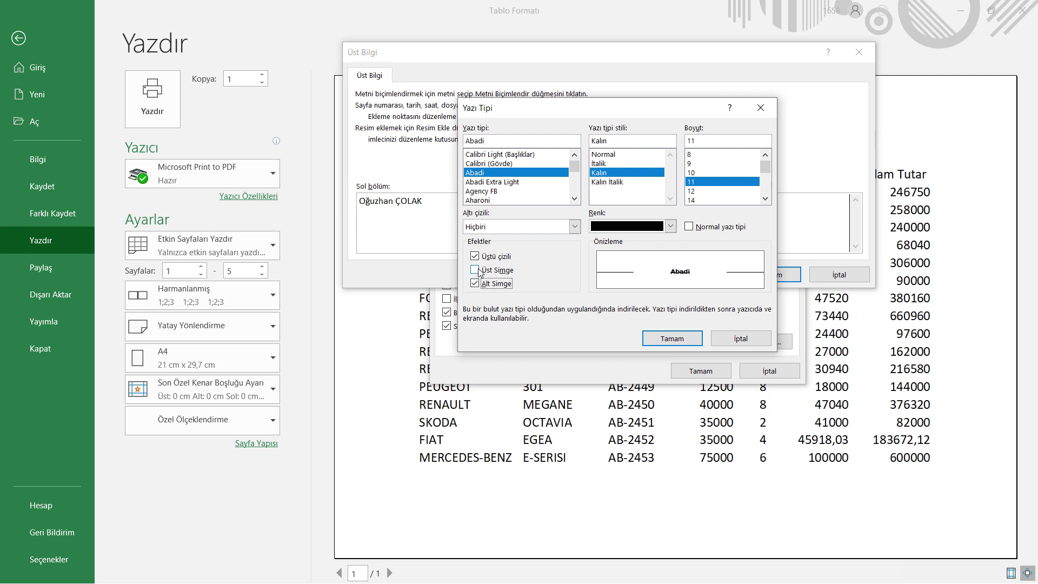
{"action": "left_click", "coordinate": [475, 283]}
{"action": "left_click", "coordinate": [475, 256]}
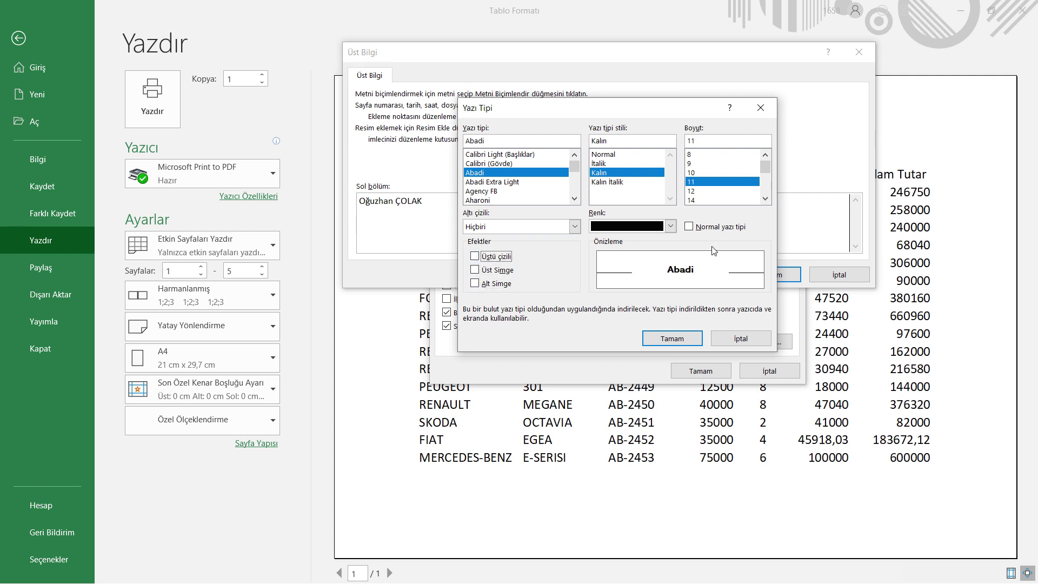
Make the name grey at 14 pt and insert the page number in the centre section.
{"action": "left_click", "coordinate": [670, 226]}
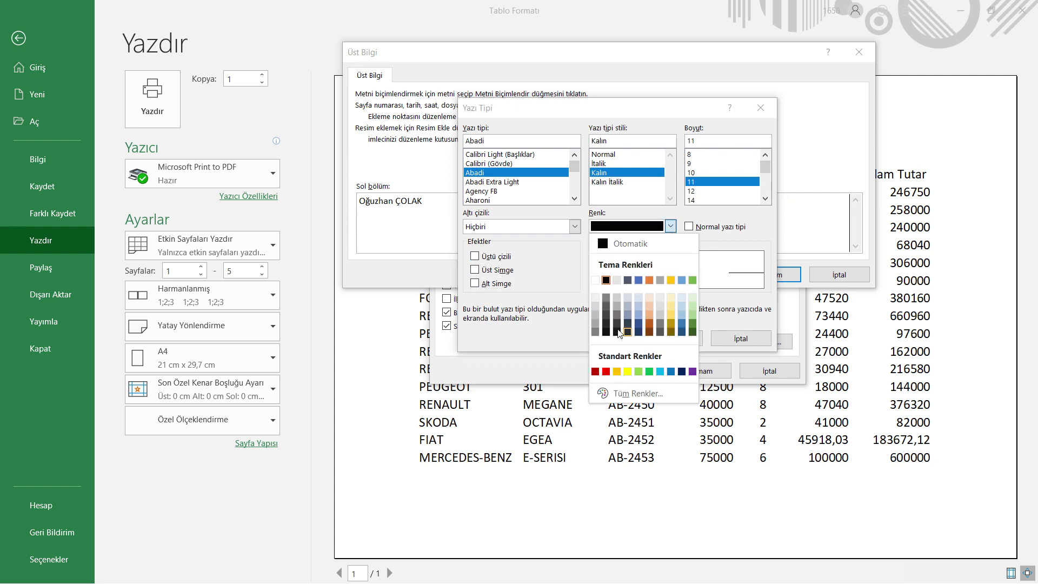
{"action": "left_click", "coordinate": [595, 325]}
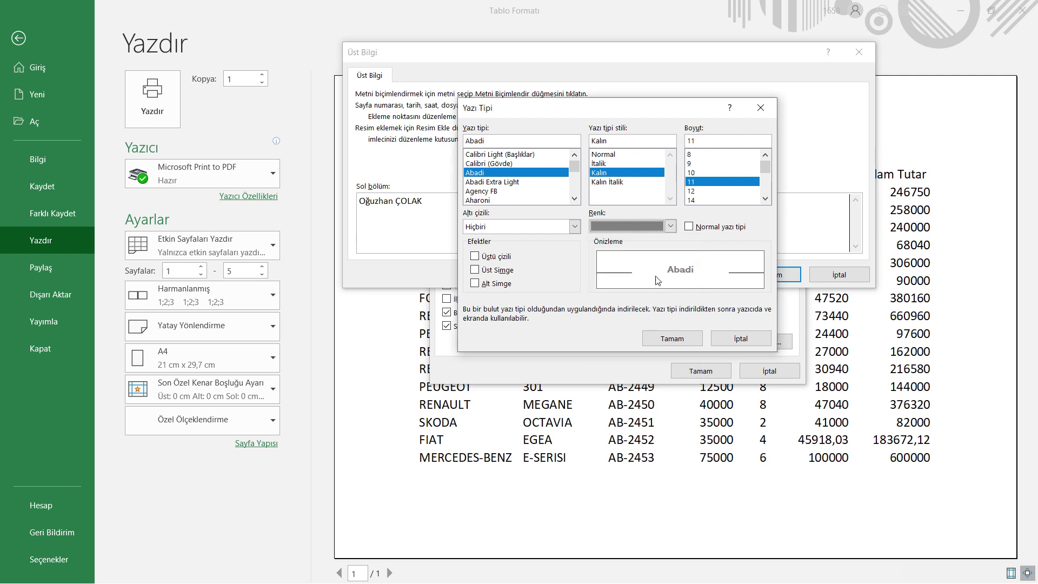
{"action": "left_click", "coordinate": [697, 201]}
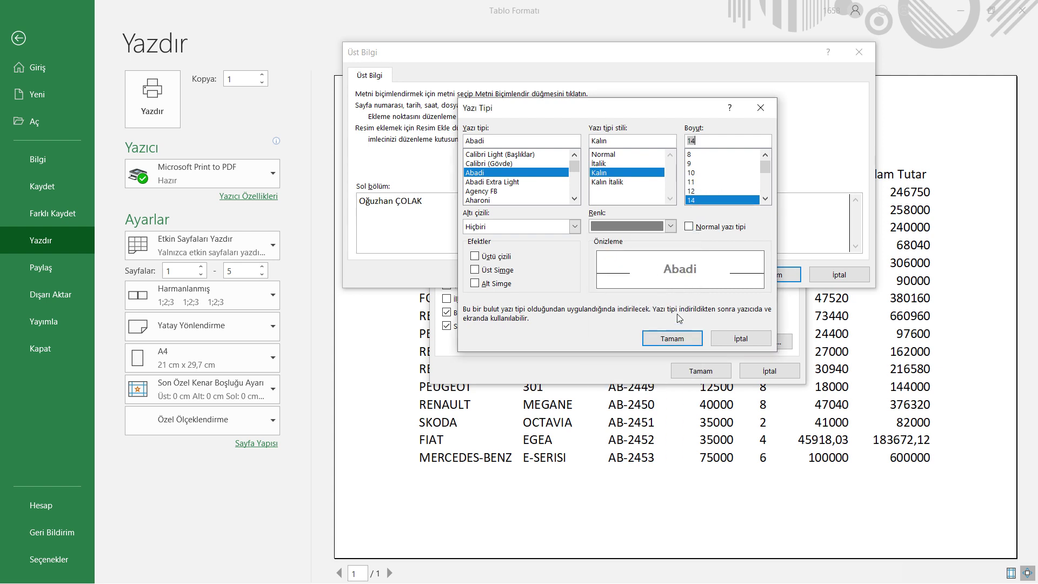
{"action": "left_click", "coordinate": [670, 339]}
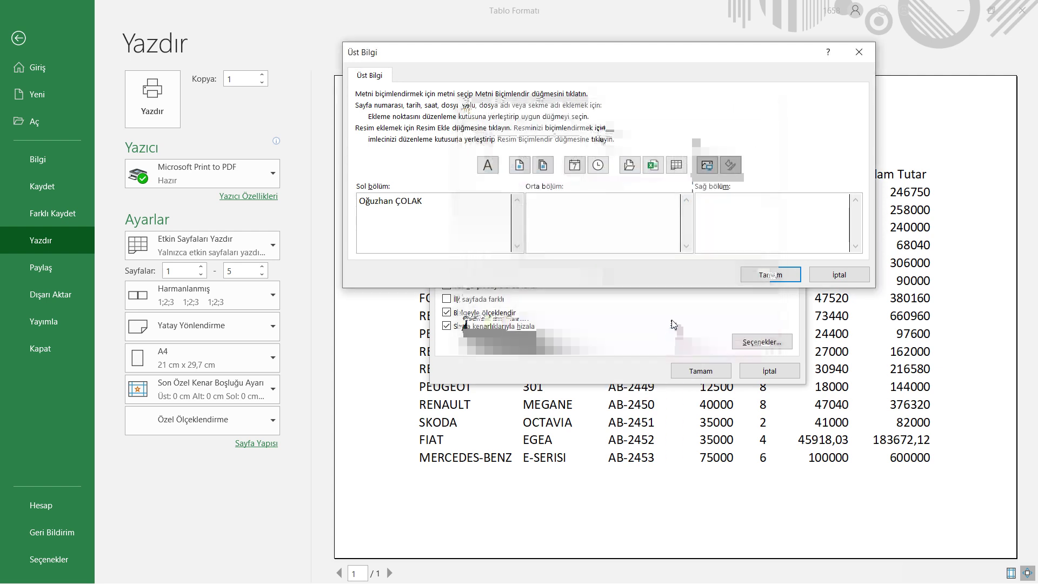
{"action": "left_click", "coordinate": [549, 213]}
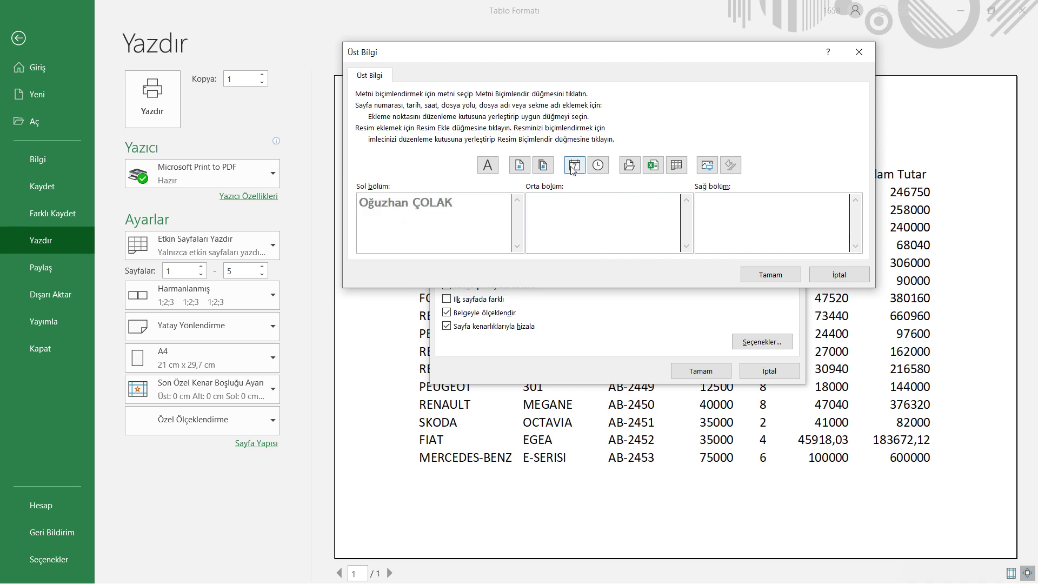
{"action": "left_click", "coordinate": [519, 165]}
Add the total page count after the page number, discard trial date/time fields, and apply the header.
{"action": "left_click", "coordinate": [551, 168]}
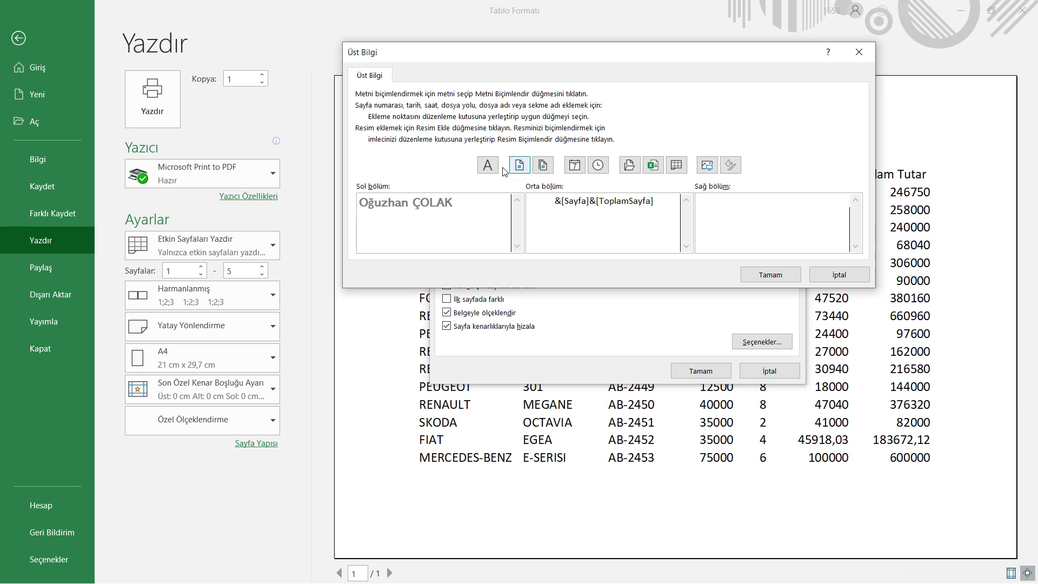
{"action": "left_click", "coordinate": [584, 166]}
{"action": "left_click", "coordinate": [597, 165]}
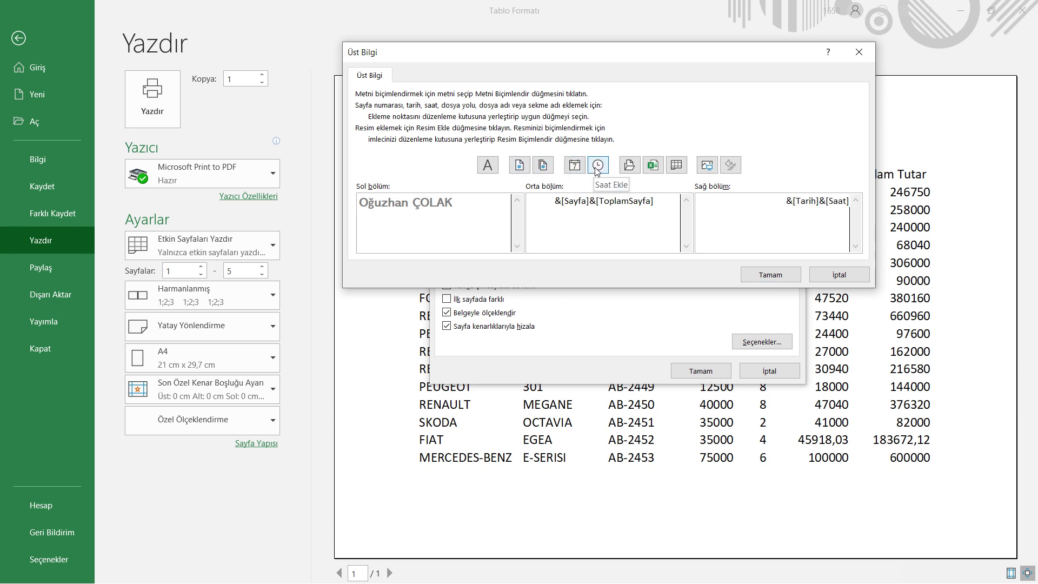
{"action": "left_click_drag", "start_coordinate": [781, 200], "coordinate": [864, 206]}
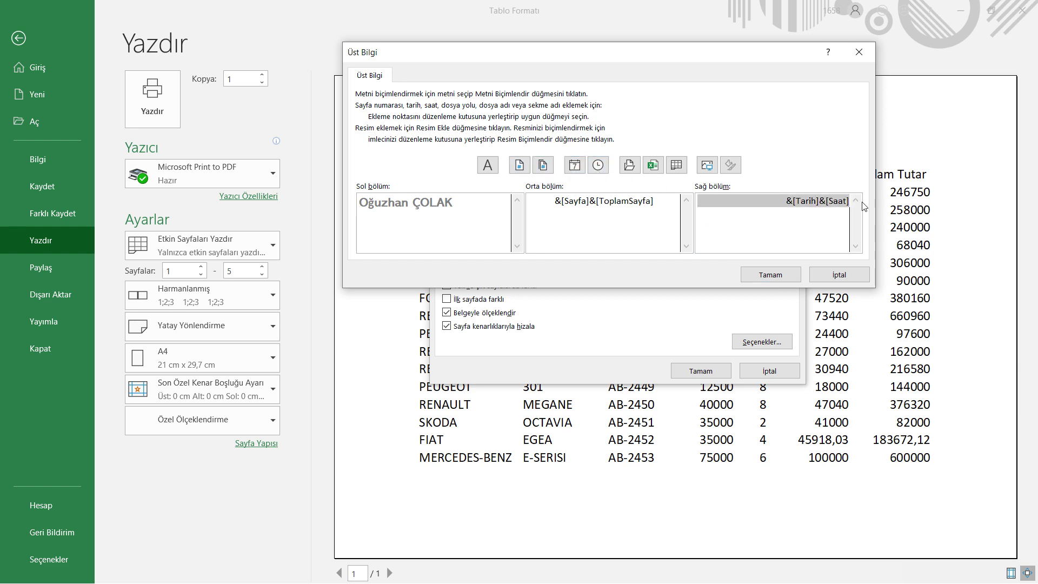
{"action": "key", "text": "Delete"}
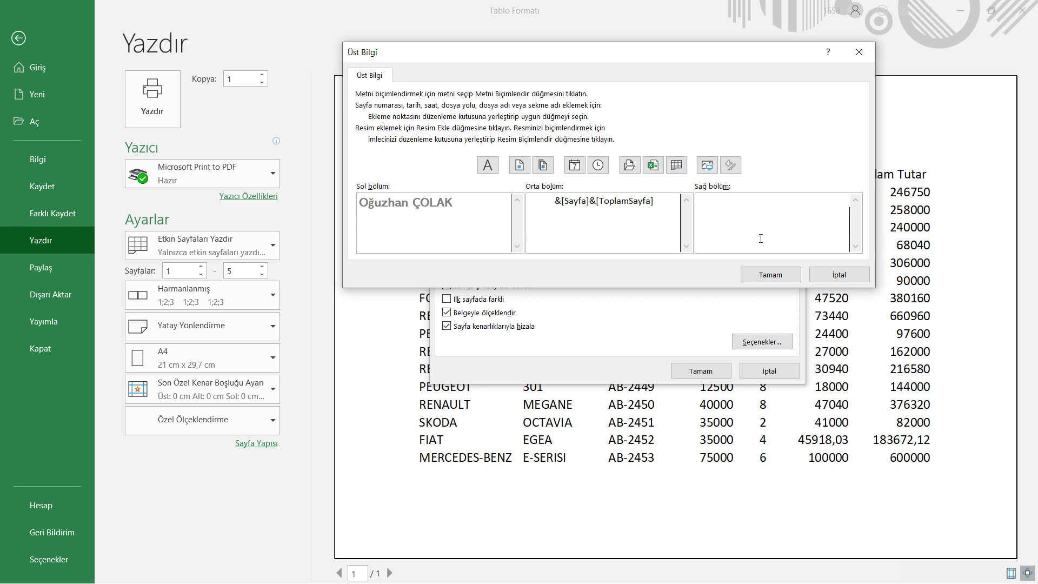
{"action": "left_click", "coordinate": [763, 275]}
{"action": "left_click", "coordinate": [698, 372]}
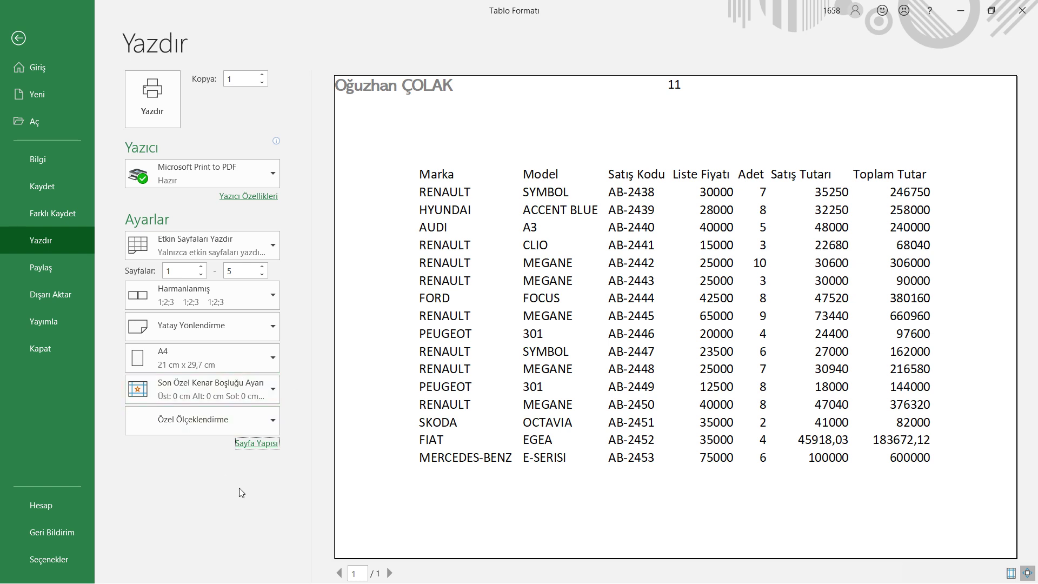
Try larger print scales such as 160% and check the two-page preview.
{"action": "left_click", "coordinate": [241, 443]}
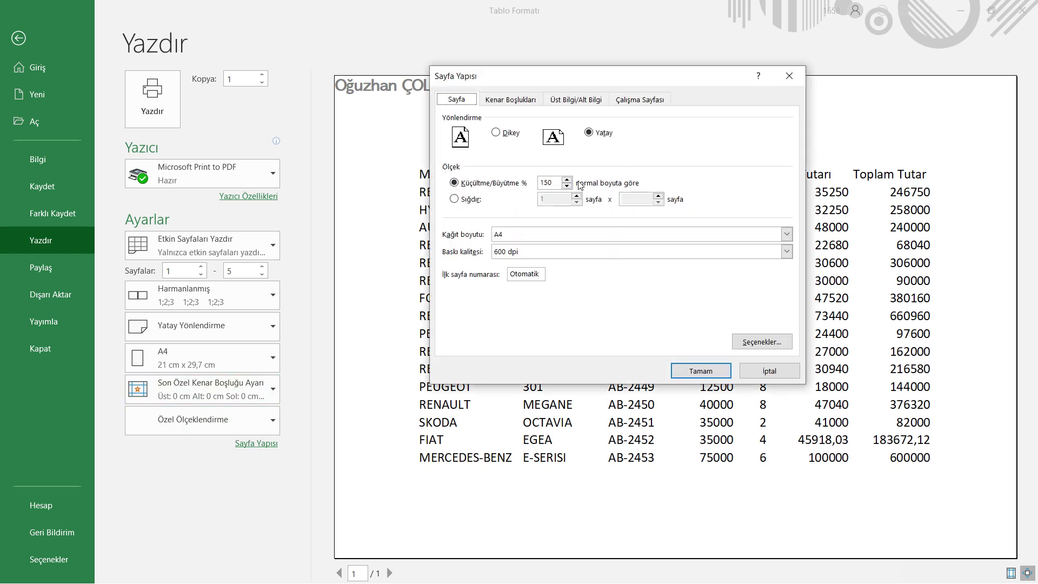
{"action": "double_click", "coordinate": [567, 180]}
{"action": "left_click", "coordinate": [702, 372]}
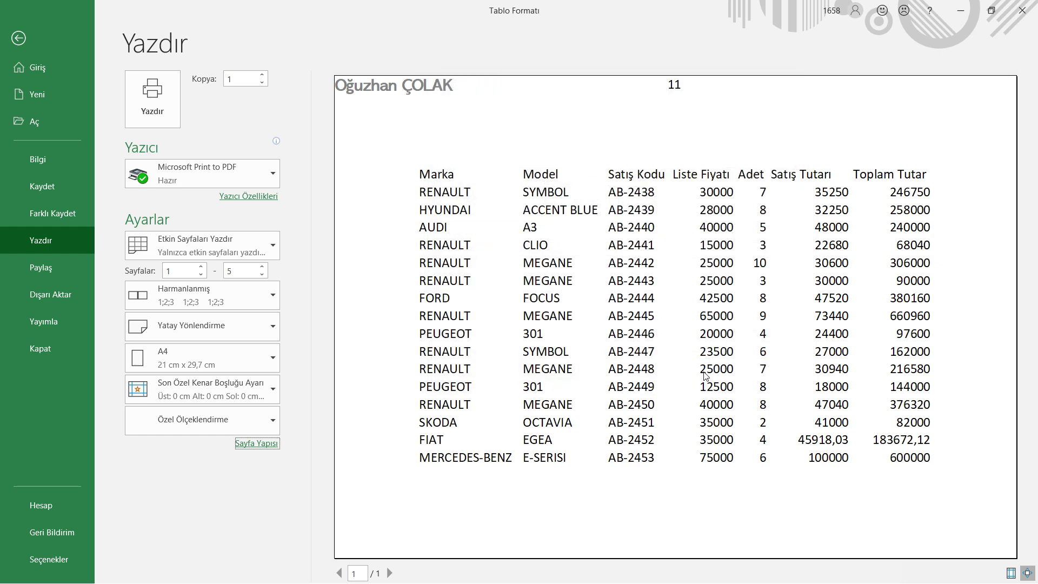
{"action": "left_click", "coordinate": [254, 443]}
{"action": "left_click", "coordinate": [567, 180]}
{"action": "left_click", "coordinate": [701, 371]}
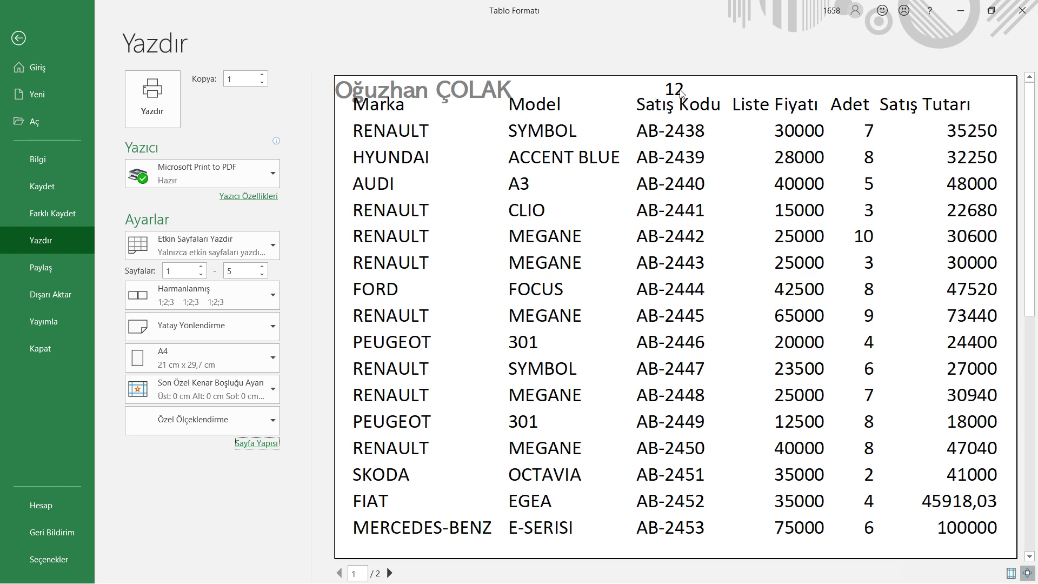
{"action": "left_click", "coordinate": [389, 572]}
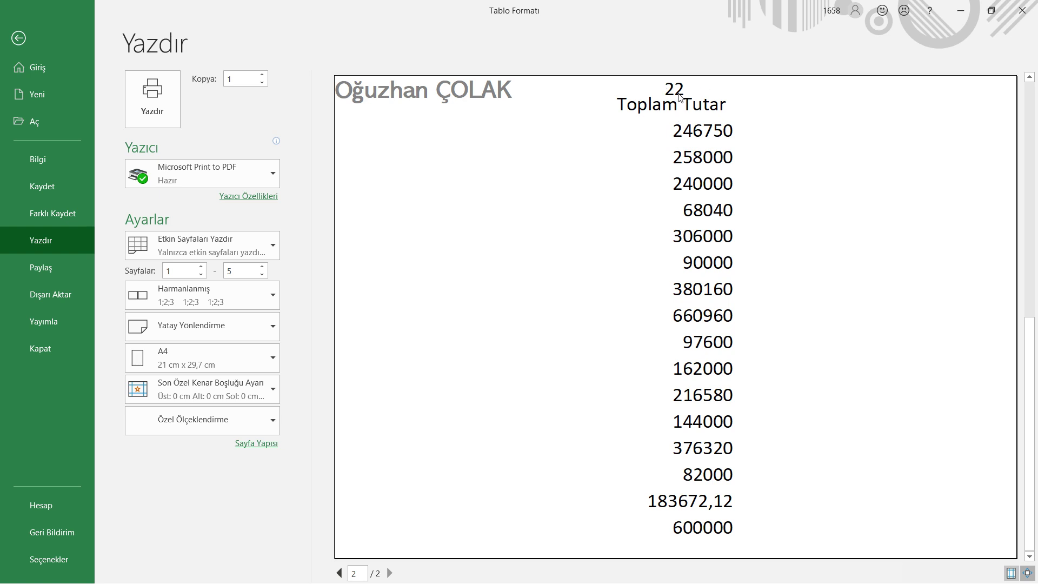
{"action": "left_click", "coordinate": [339, 573]}
Switch scaling to fit on one page and return to the Header/Footer settings.
{"action": "left_click", "coordinate": [267, 443]}
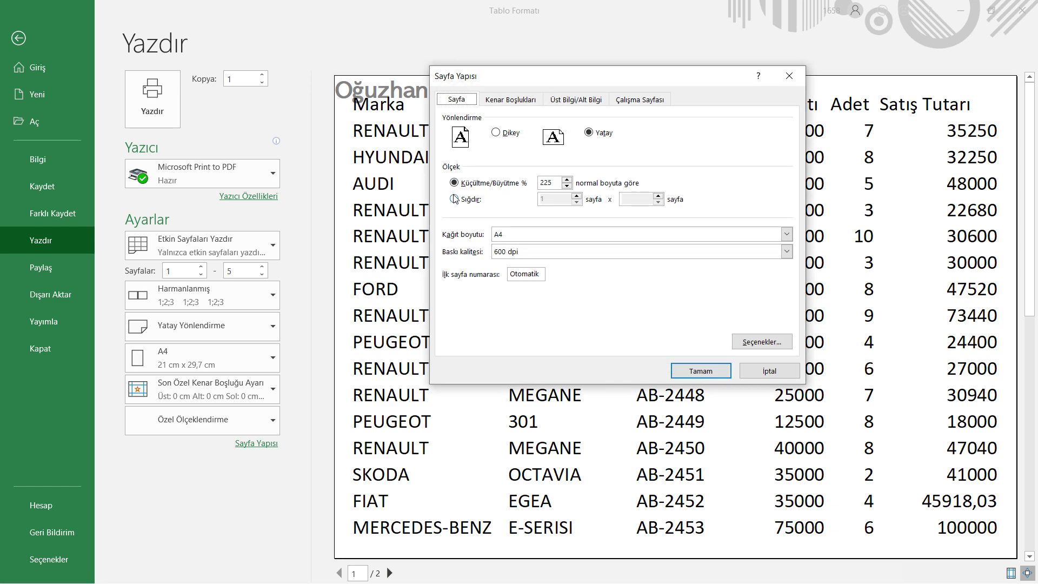
{"action": "left_click", "coordinate": [454, 199]}
{"action": "left_click", "coordinate": [691, 370]}
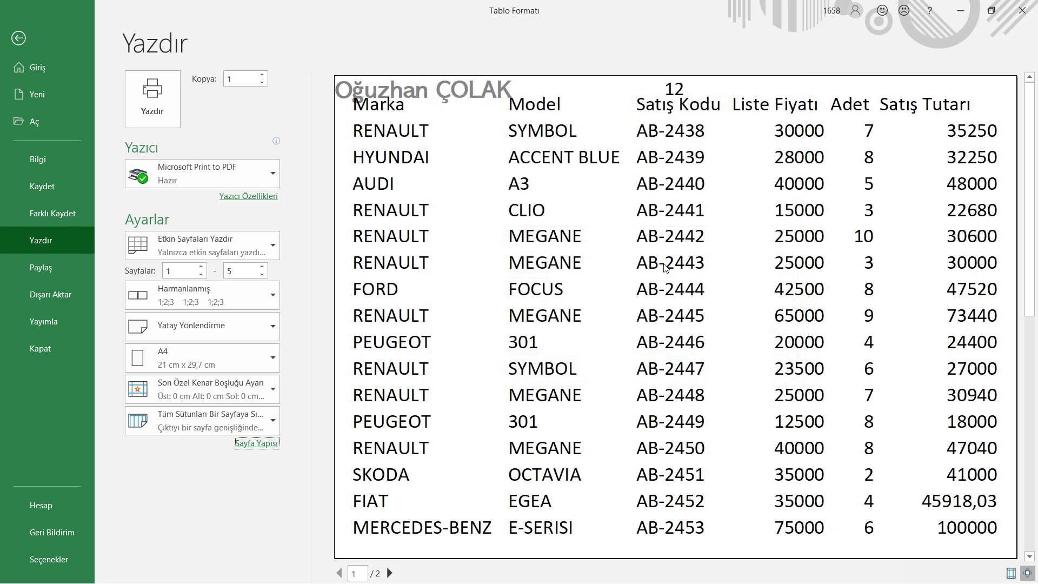
{"action": "left_click", "coordinate": [257, 443]}
{"action": "left_click", "coordinate": [583, 101]}
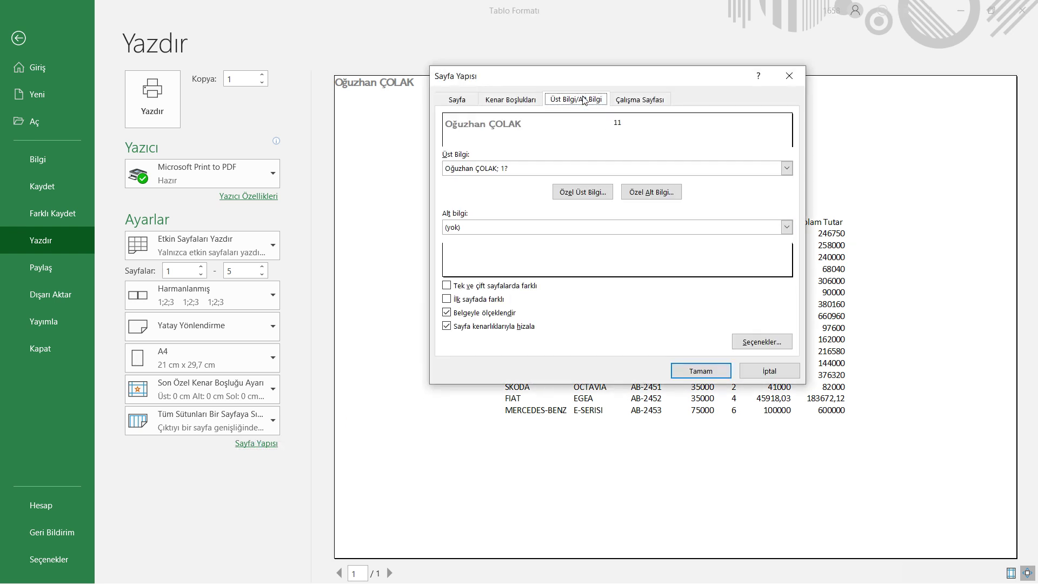
Remove the total page count from the header, keeping the name and page number.
{"action": "left_click", "coordinate": [580, 195]}
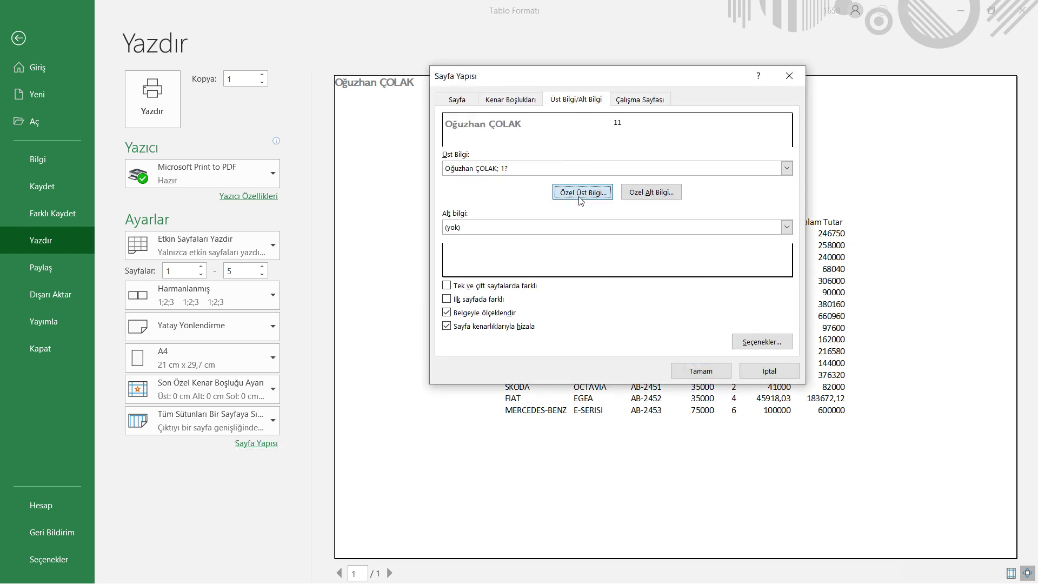
{"action": "left_click_drag", "start_coordinate": [663, 262], "coordinate": [602, 265]}
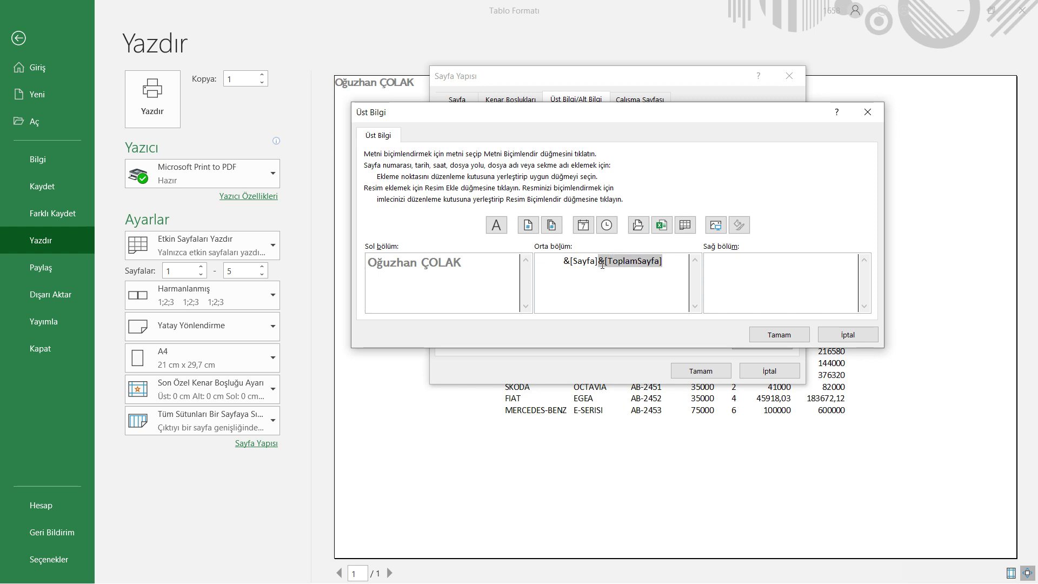
{"action": "key", "text": "Delete"}
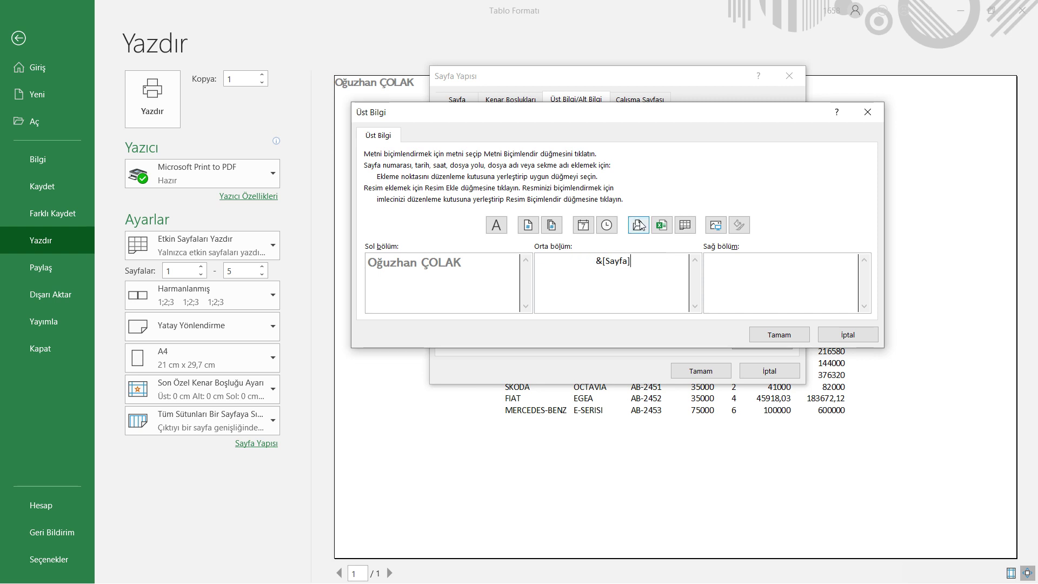
{"action": "left_click", "coordinate": [762, 333]}
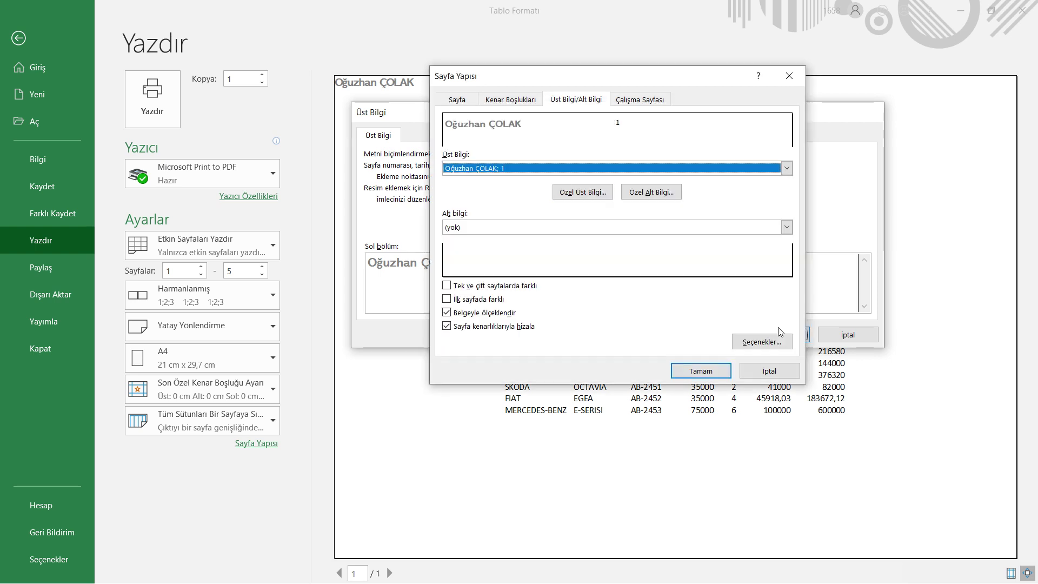
Create a footer with 'YouTube Kanalı' left and 'Abone Olmayı Unutmayın' right.
{"action": "left_click", "coordinate": [651, 193]}
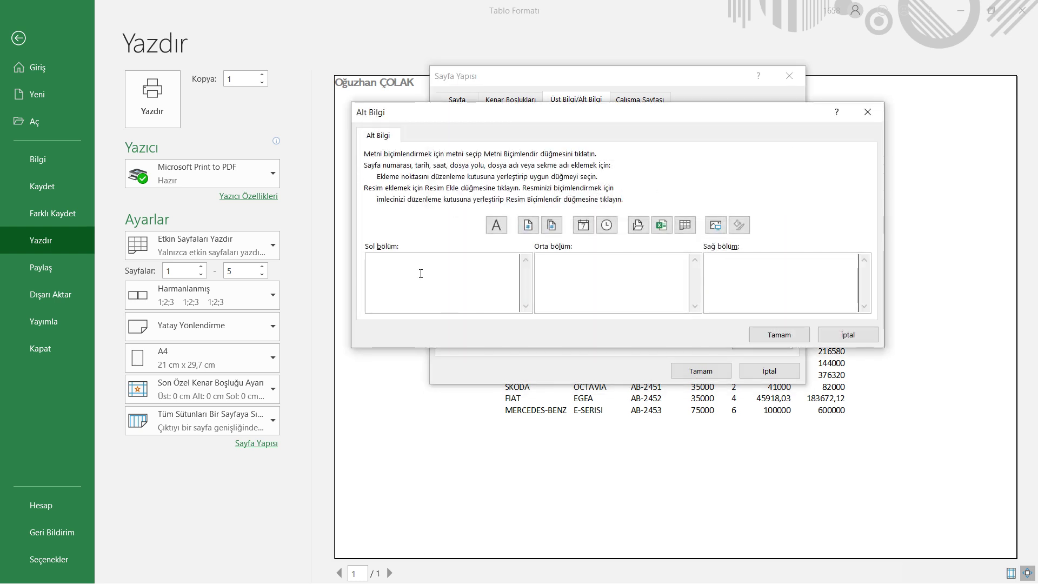
{"action": "type", "text": "YouTube KanalıAbo"}
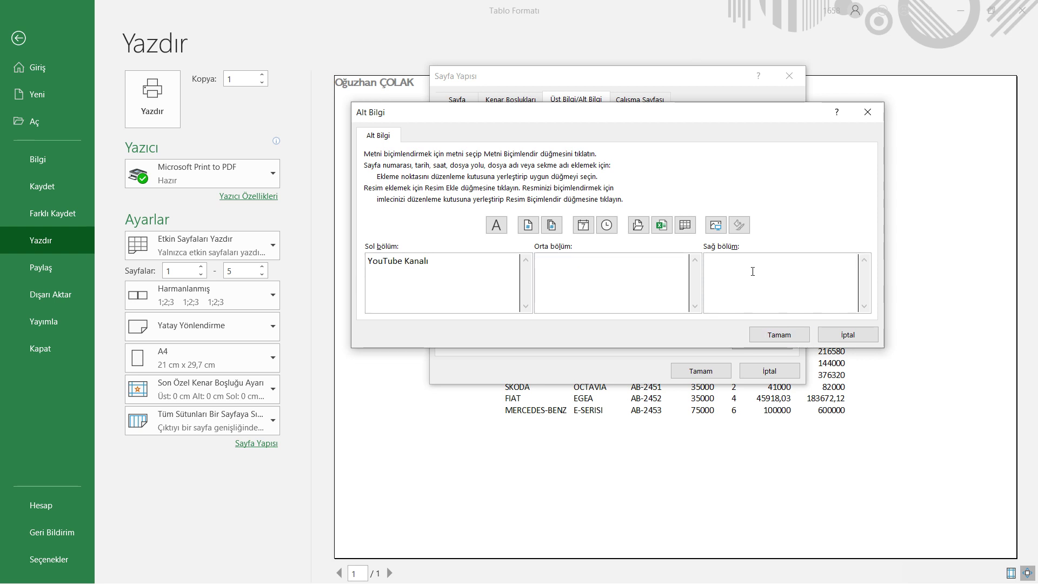
{"action": "type", "text": "ne Olmayı Unutmayın"}
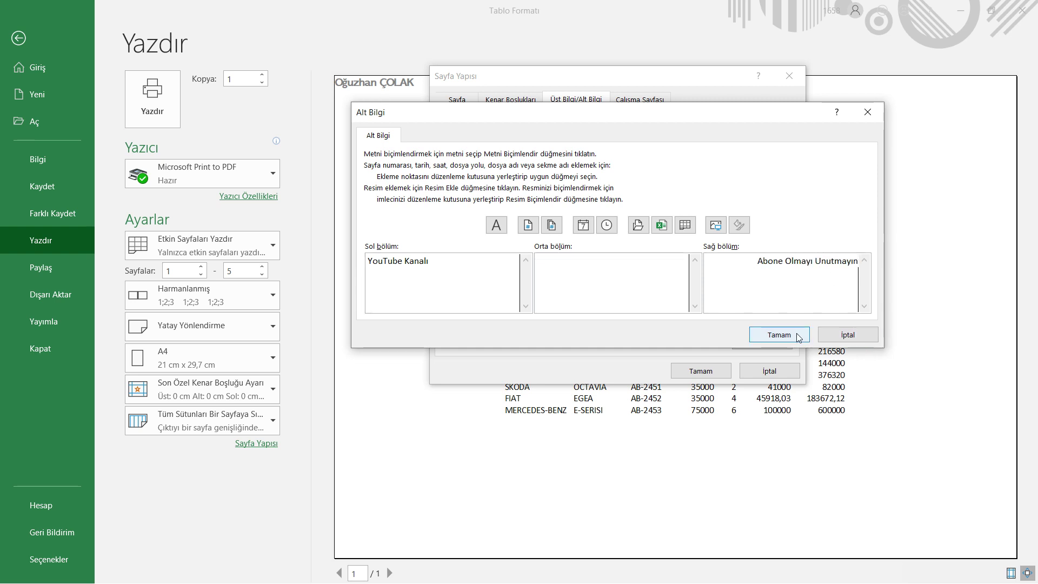
{"action": "left_click", "coordinate": [778, 335]}
{"action": "left_click", "coordinate": [713, 372]}
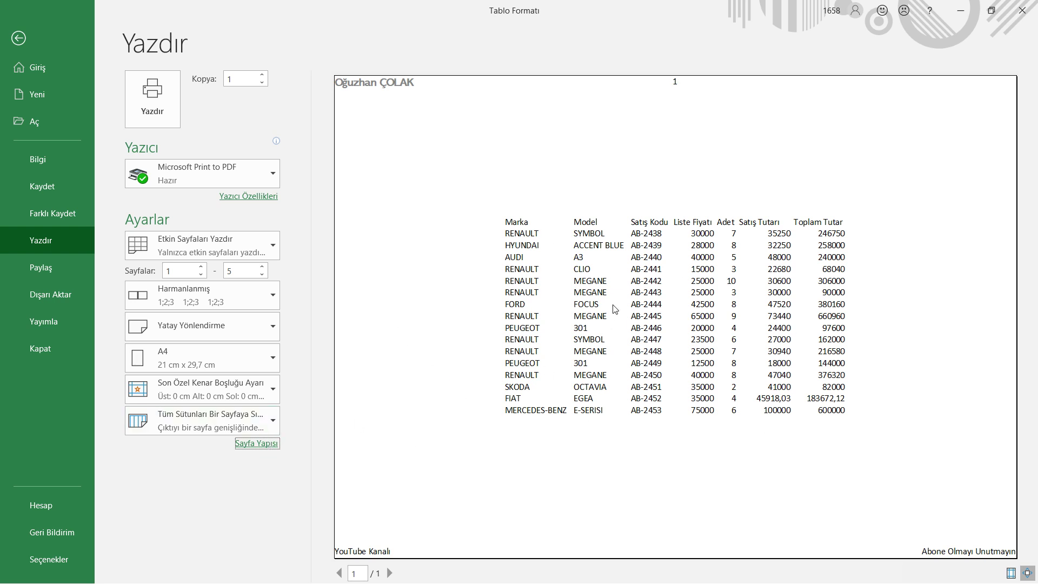
{"action": "left_click", "coordinate": [18, 38]}
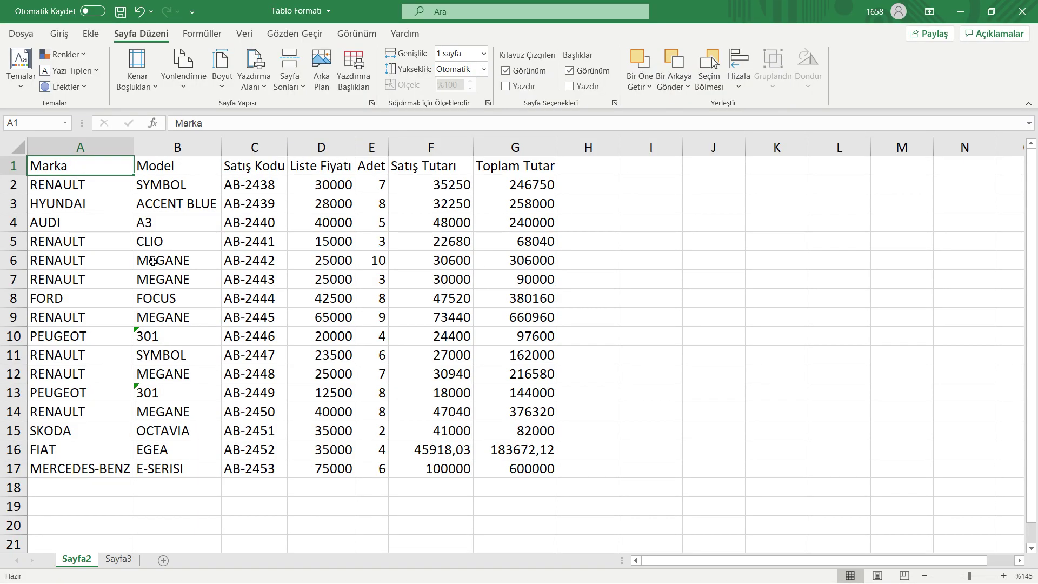
{"action": "key", "text": "ctrl+p"}
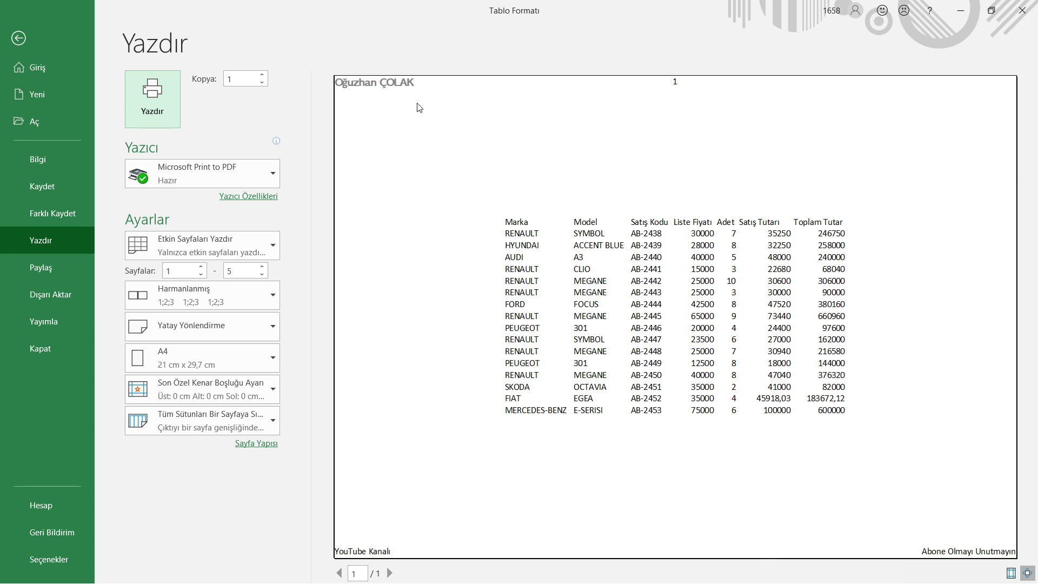
{"action": "left_click", "coordinate": [266, 444]}
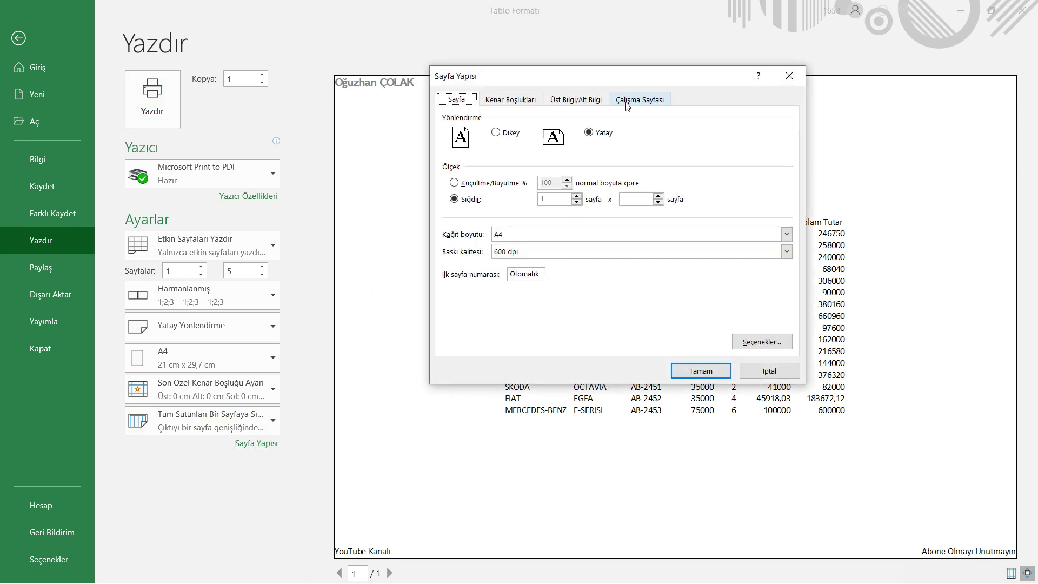
{"action": "left_click", "coordinate": [627, 103]}
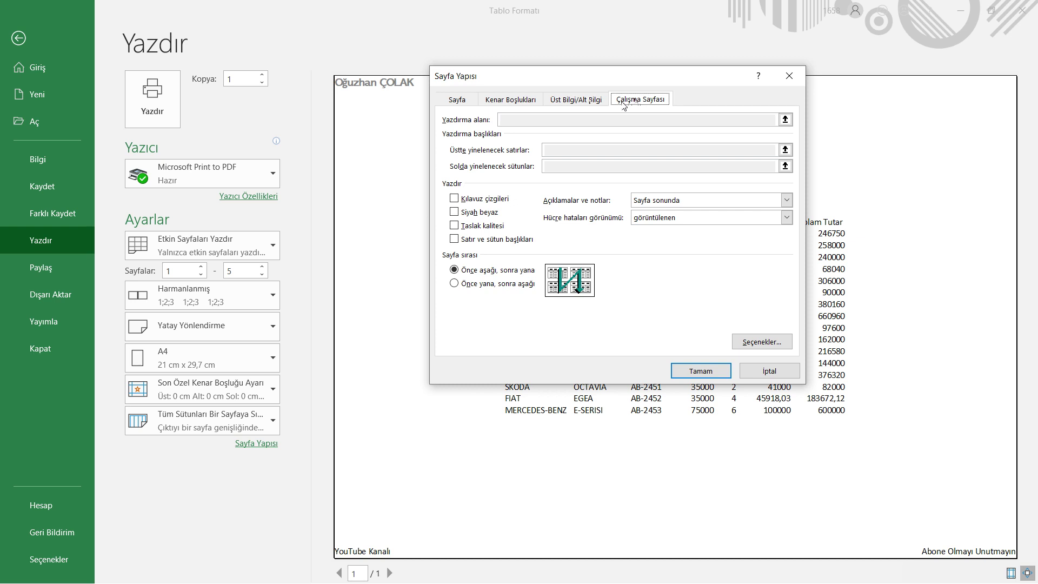
{"action": "left_click", "coordinate": [455, 200]}
{"action": "left_click", "coordinate": [455, 200]}
{"action": "left_click", "coordinate": [457, 214]}
{"action": "left_click", "coordinate": [457, 214]}
{"action": "left_click", "coordinate": [455, 226]}
{"action": "left_click", "coordinate": [456, 239]}
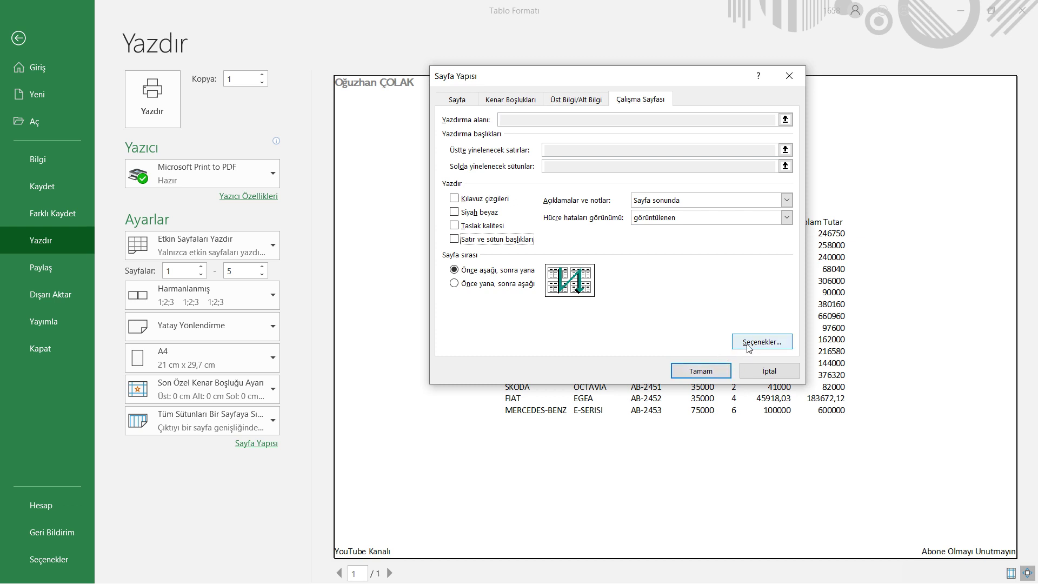
{"action": "key", "text": "Return"}
{"action": "left_click", "coordinate": [249, 195]}
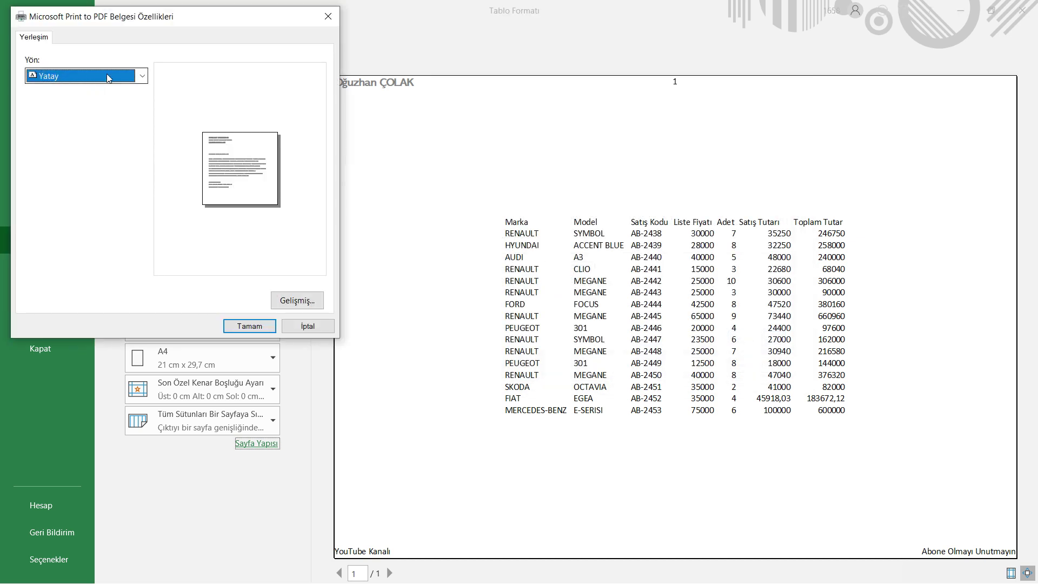
{"action": "left_click", "coordinate": [108, 79]}
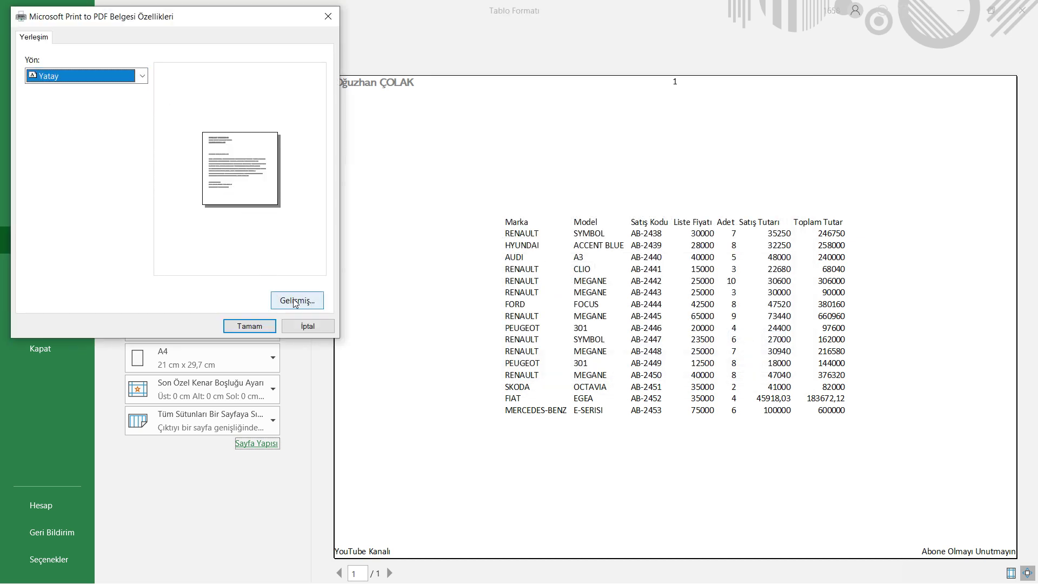
{"action": "left_click", "coordinate": [295, 303]}
{"action": "left_click", "coordinate": [179, 107]}
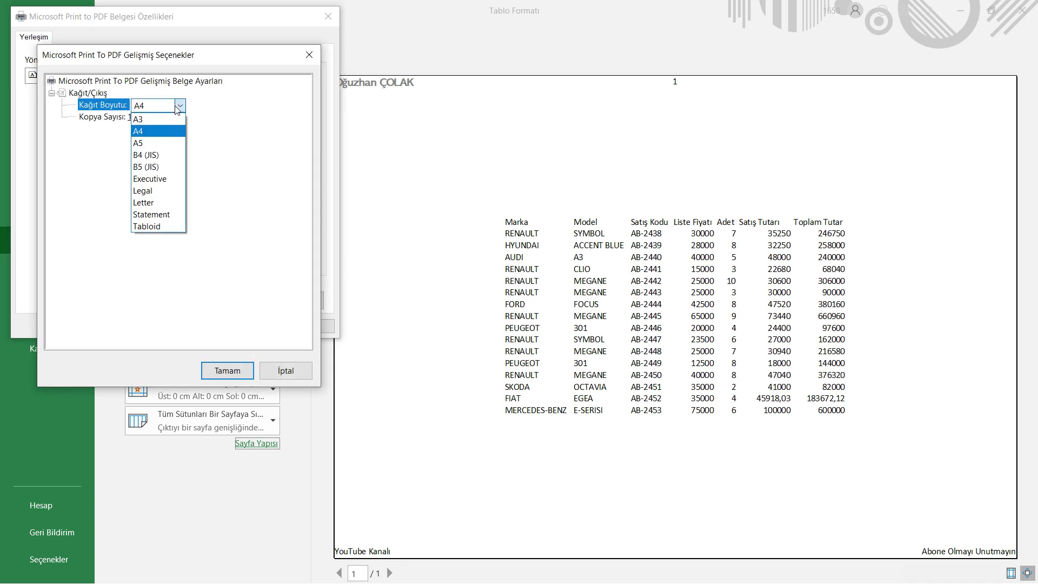
{"action": "left_click", "coordinate": [221, 129]}
{"action": "left_click", "coordinate": [233, 371]}
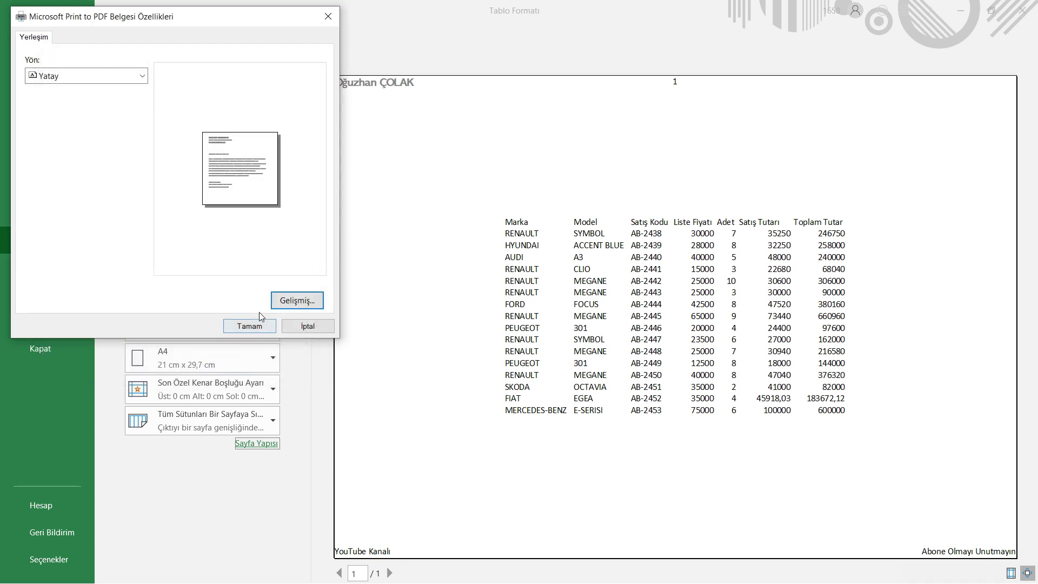
{"action": "left_click", "coordinate": [252, 326]}
{"action": "left_click", "coordinate": [256, 443]}
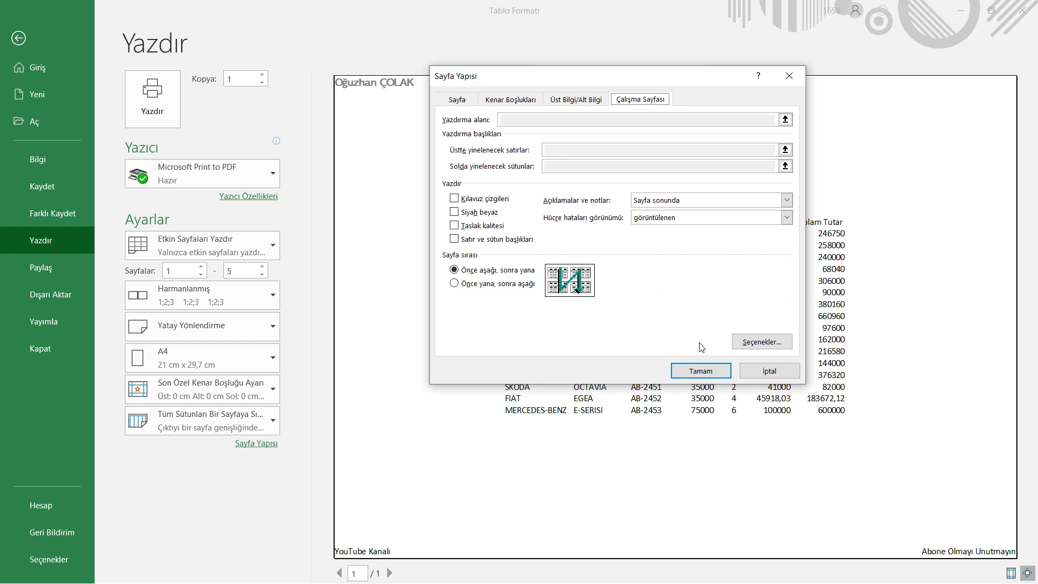
{"action": "left_click", "coordinate": [700, 372]}
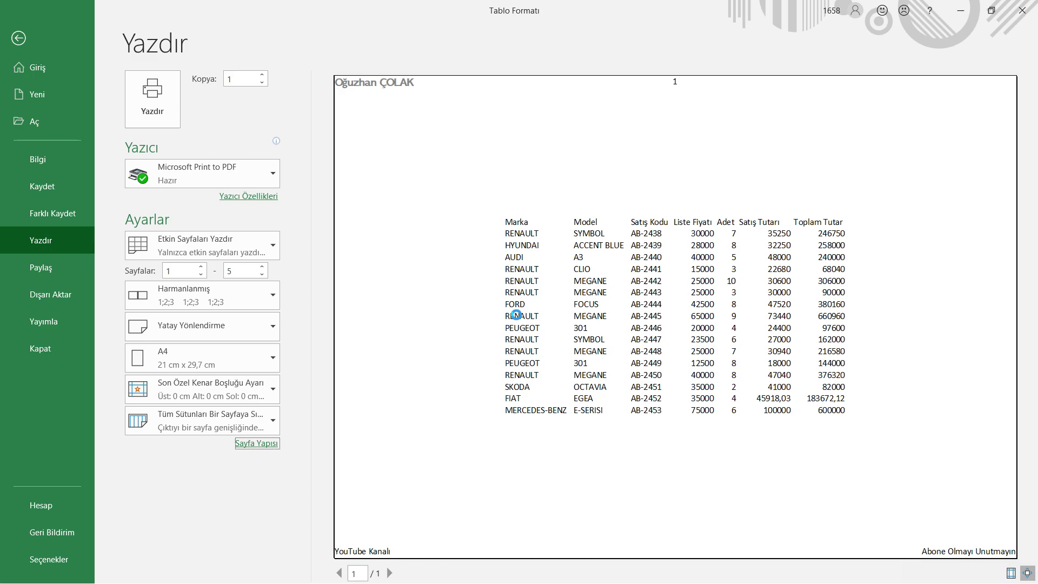
{"action": "left_click", "coordinate": [147, 96]}
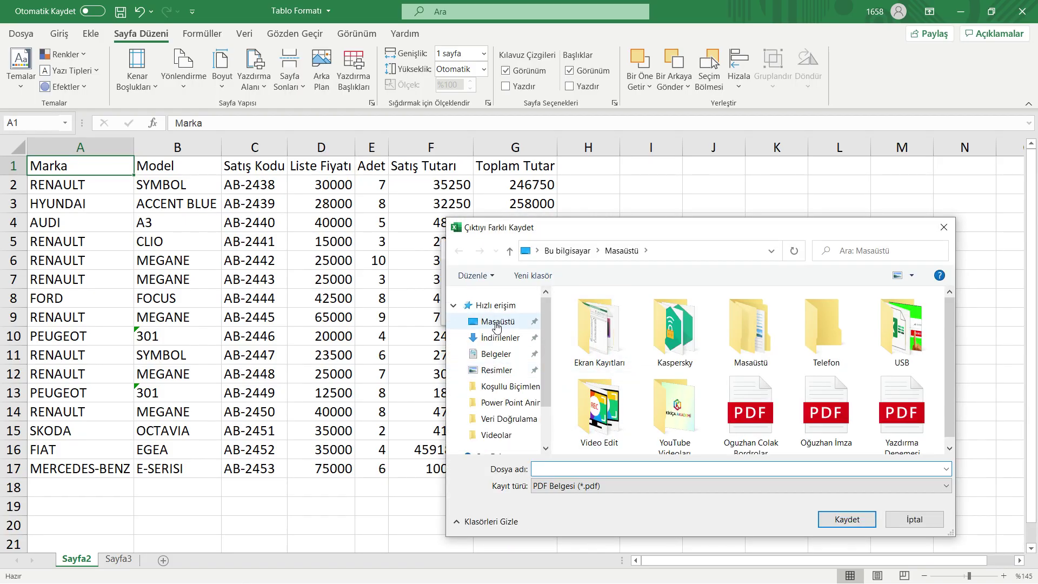
Save the printout as Yazdırma Denemesi.pdf on the desktop, overwriting the earlier copy.
{"action": "left_click", "coordinate": [582, 468]}
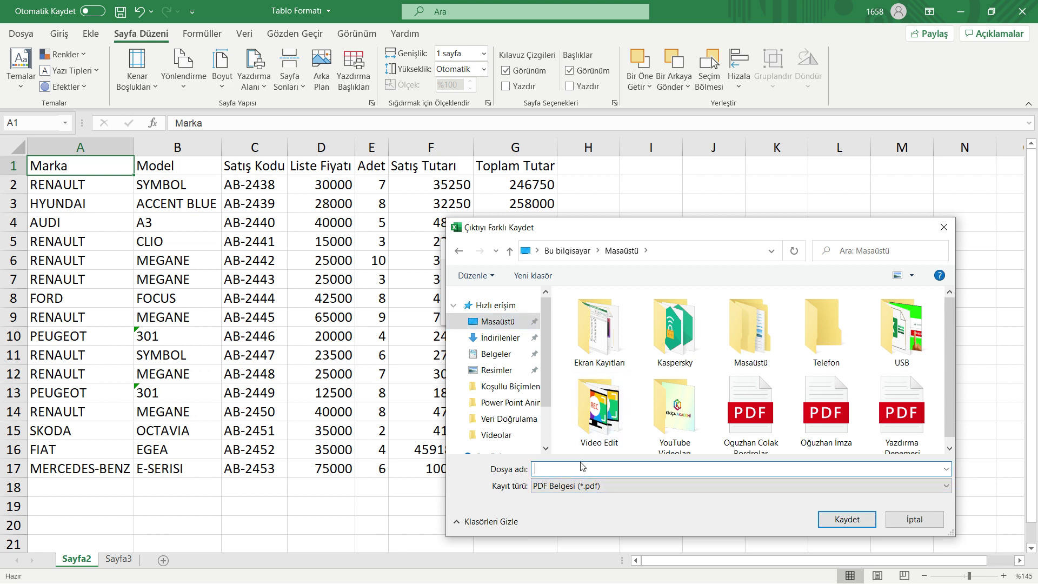
{"action": "type", "text": "Yazdırma Denemesi"}
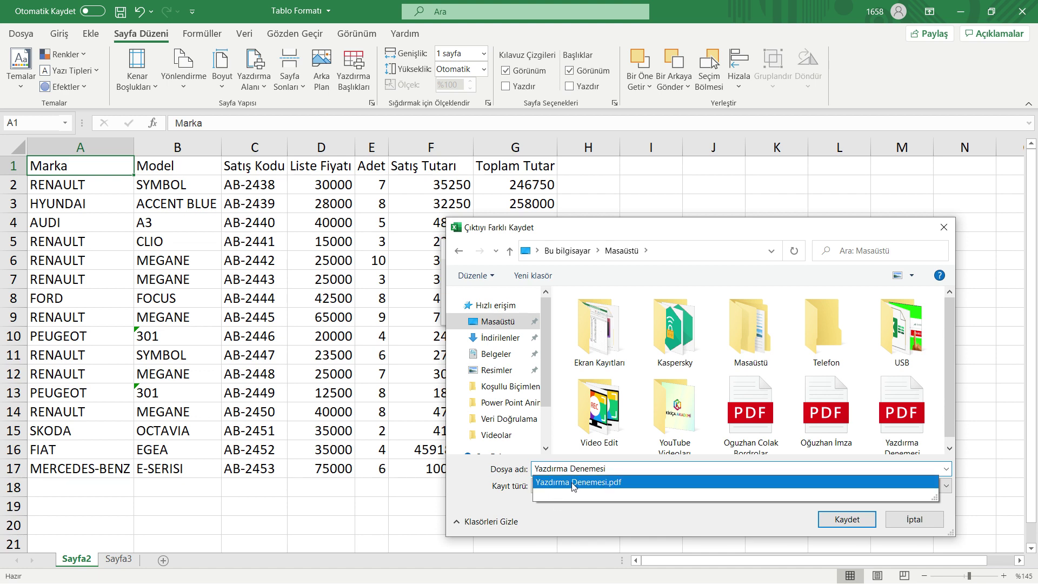
{"action": "left_click", "coordinate": [847, 519]}
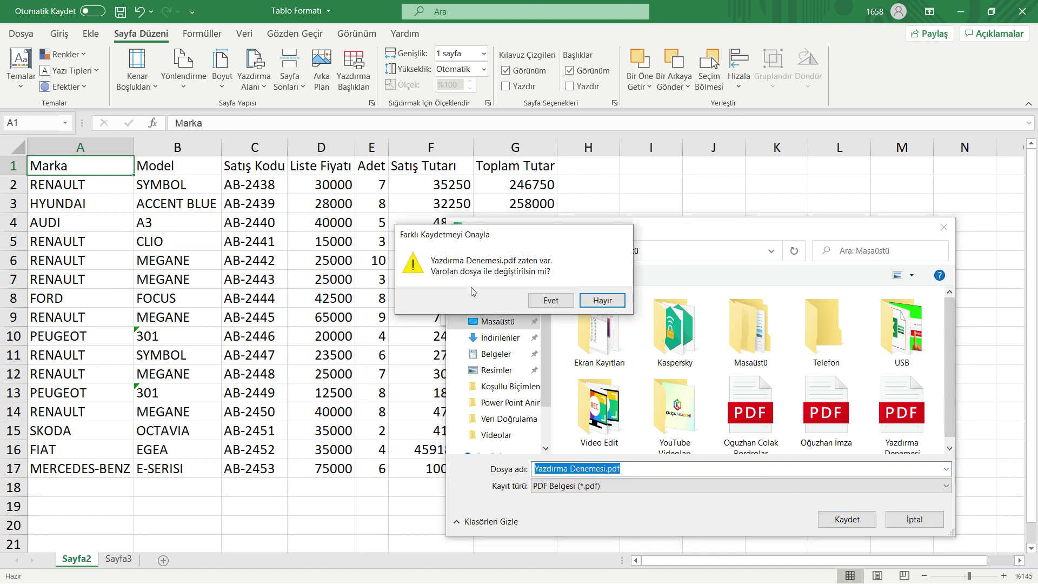
{"action": "left_click", "coordinate": [543, 299]}
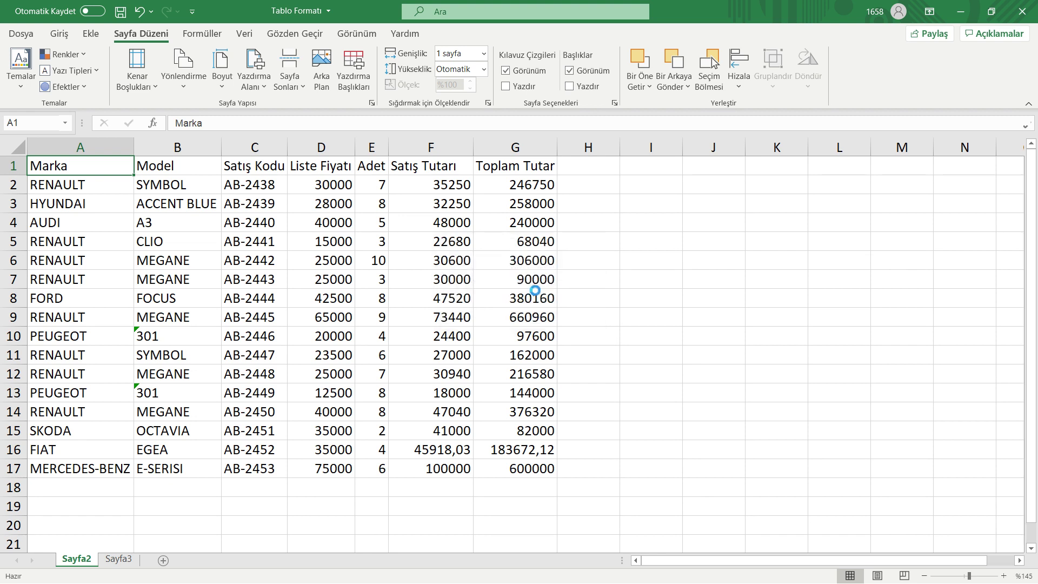
{"action": "left_click", "coordinate": [532, 298]}
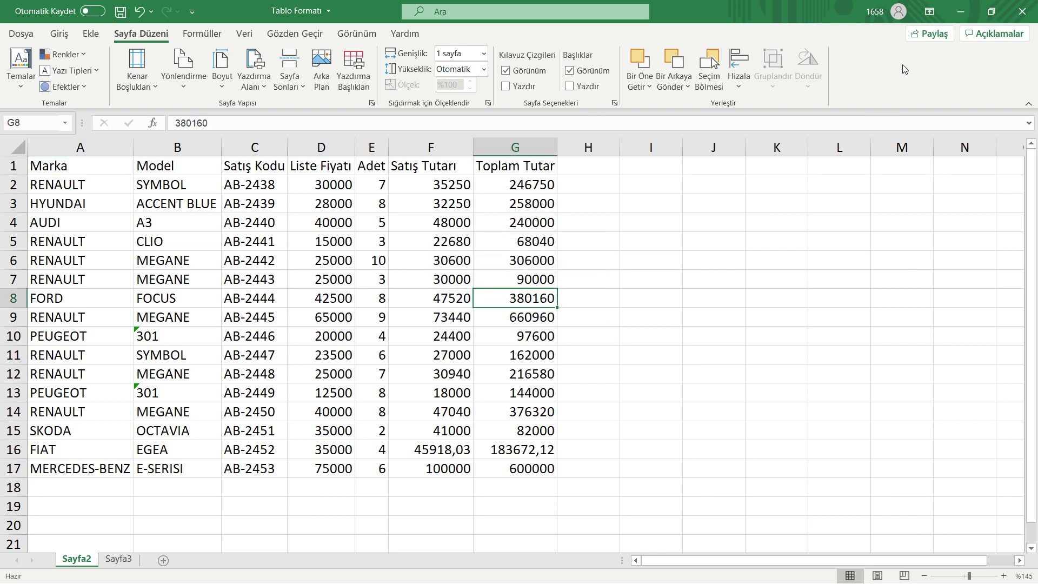
{"action": "left_click", "coordinate": [960, 11]}
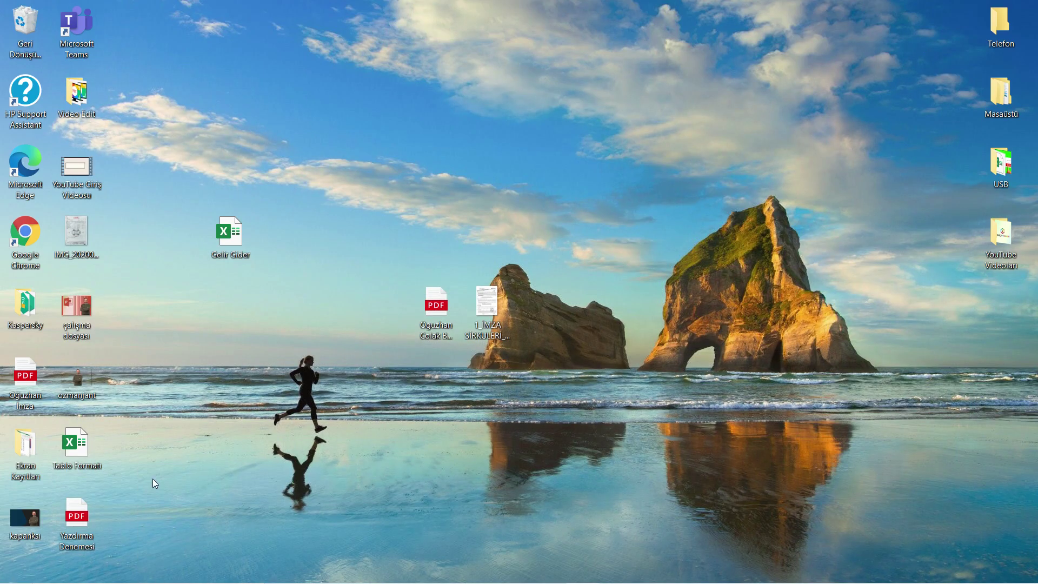
{"action": "left_click_drag", "start_coordinate": [76, 522], "coordinate": [433, 470]}
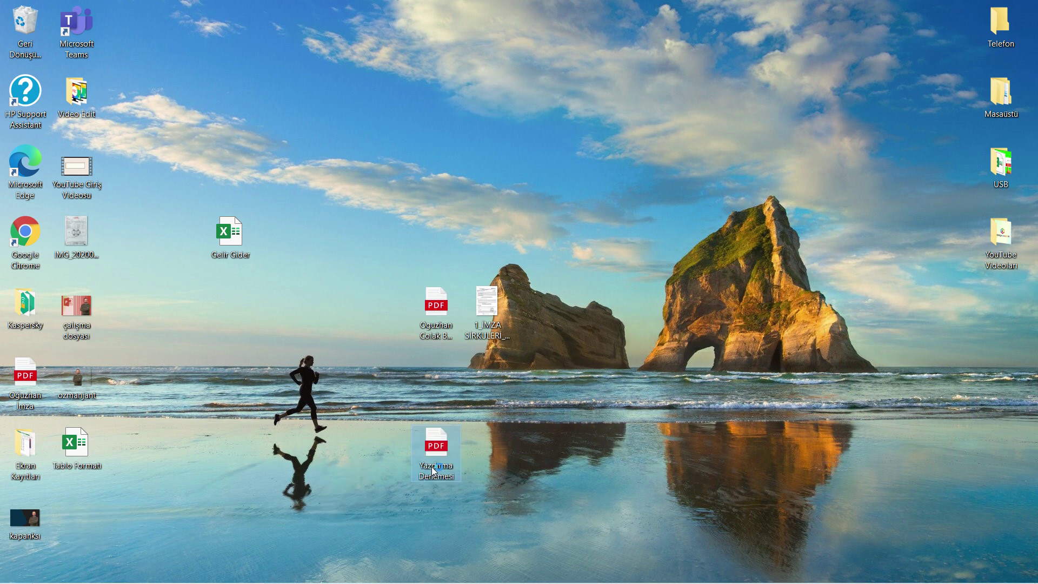